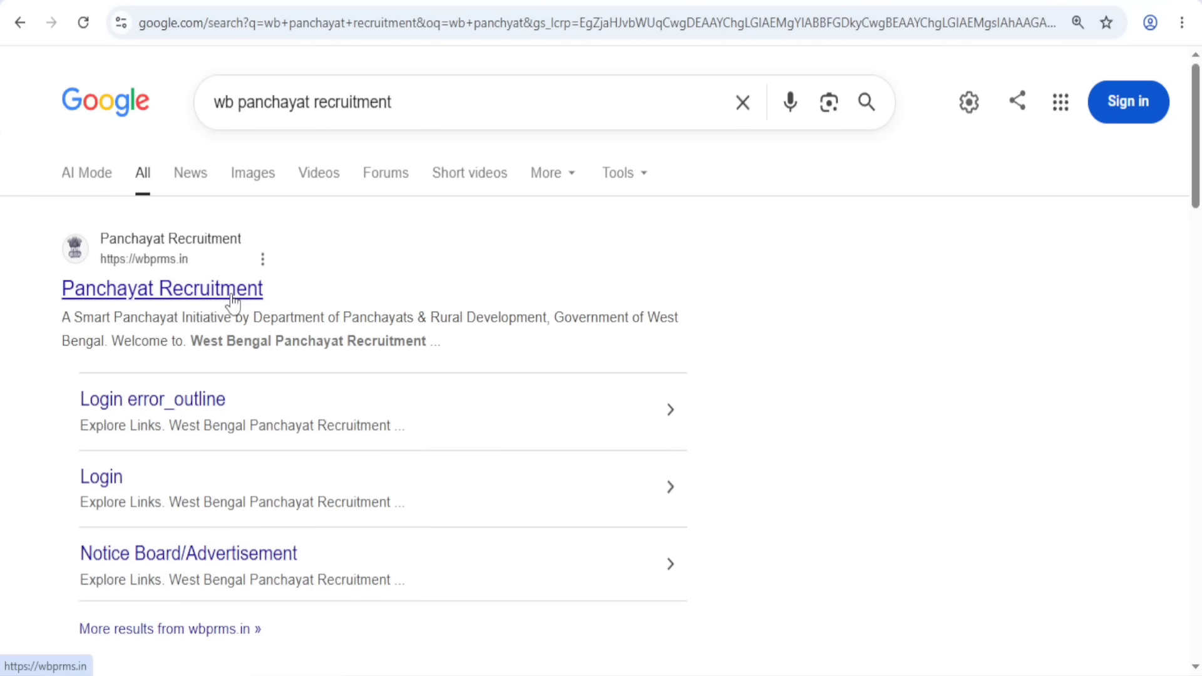
- Open the Panchayat Recruitment site from the search results and bring up its candidate registration form, dismissing the notices
{"action": "left_click", "coordinate": [201, 285]}
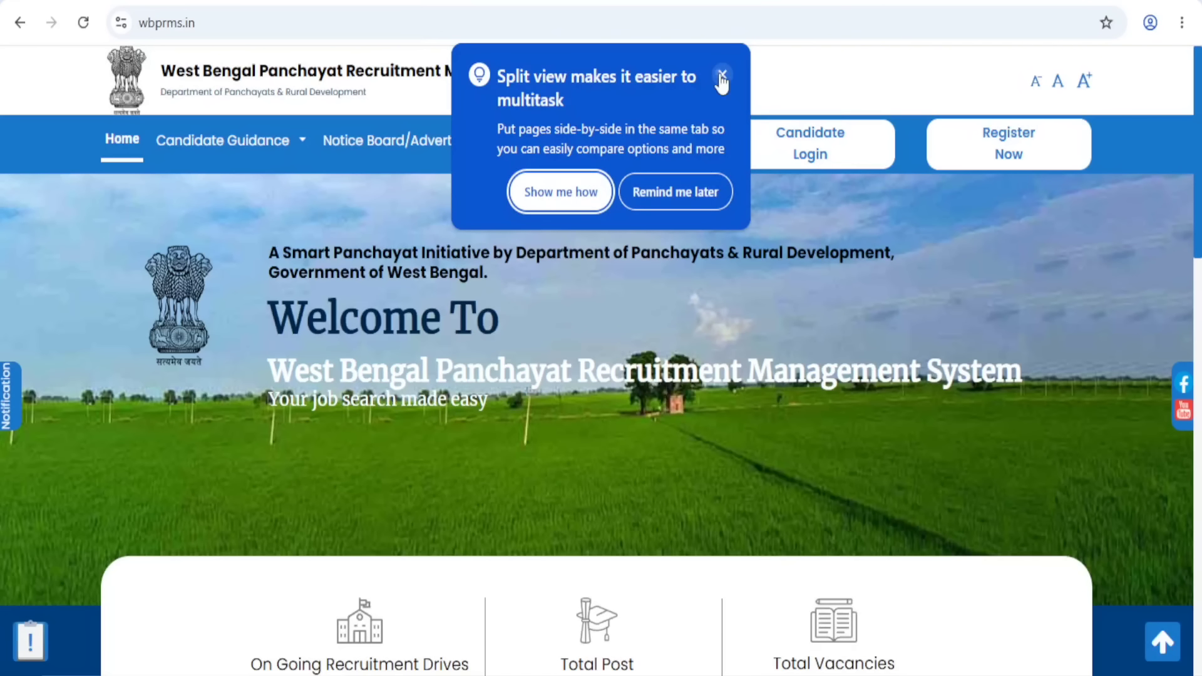
{"action": "left_click", "coordinate": [722, 76]}
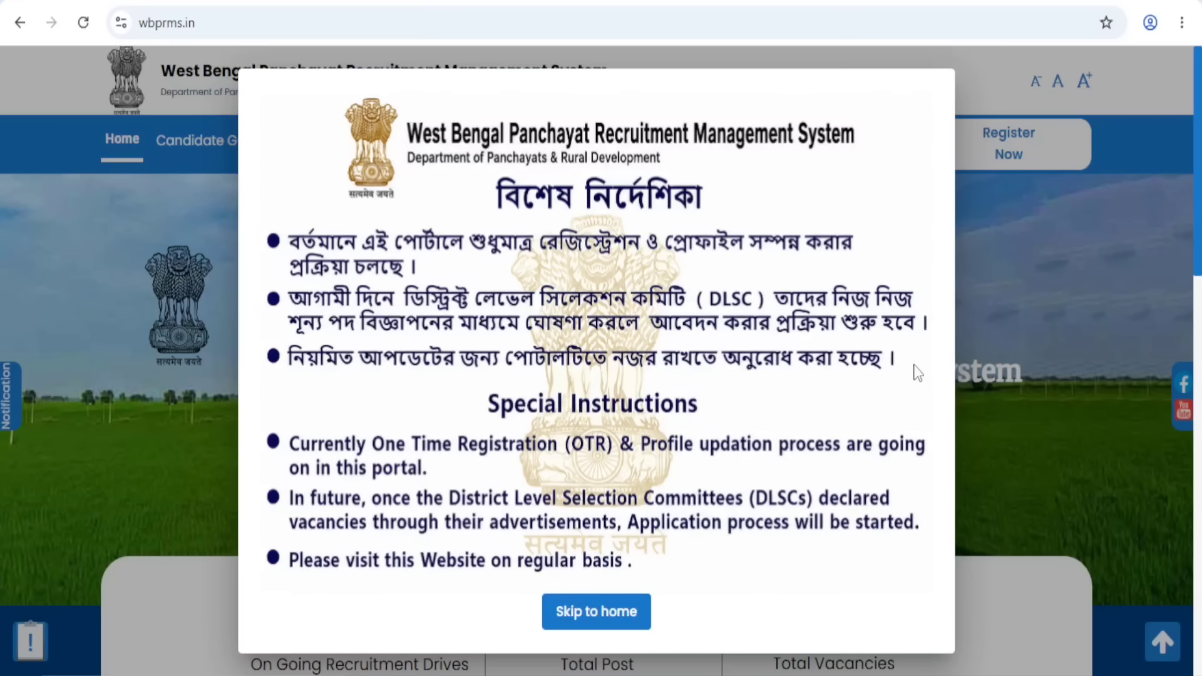
{"action": "left_click", "coordinate": [622, 619]}
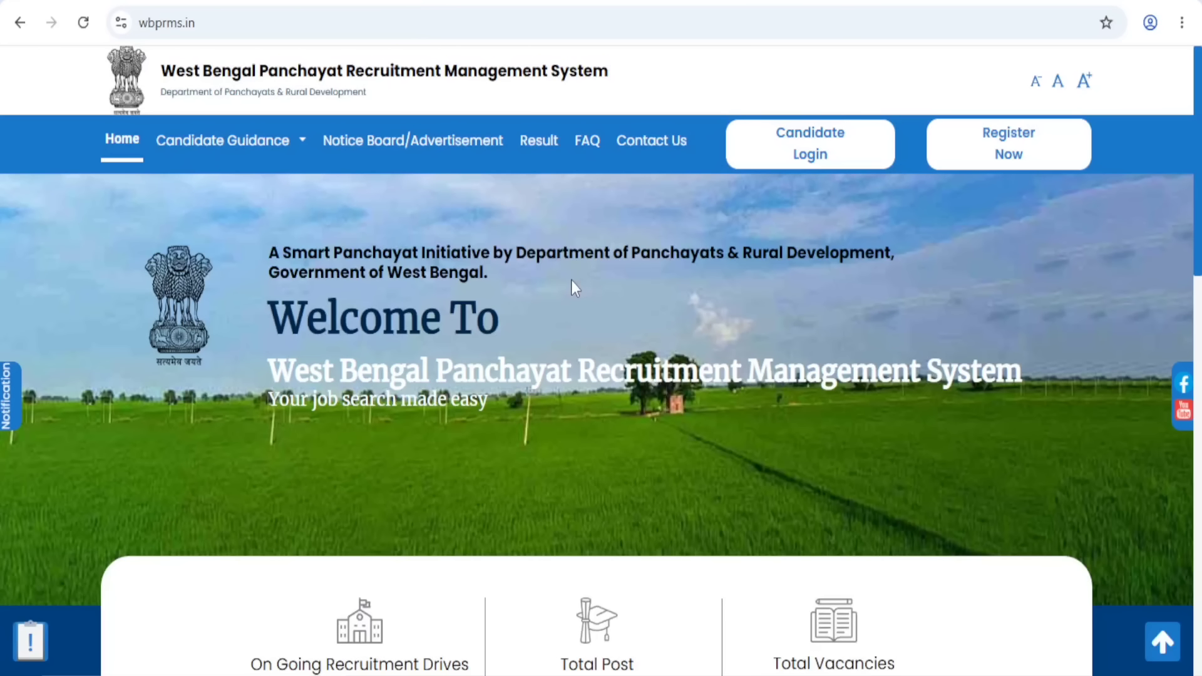
{"action": "left_click", "coordinate": [1009, 139]}
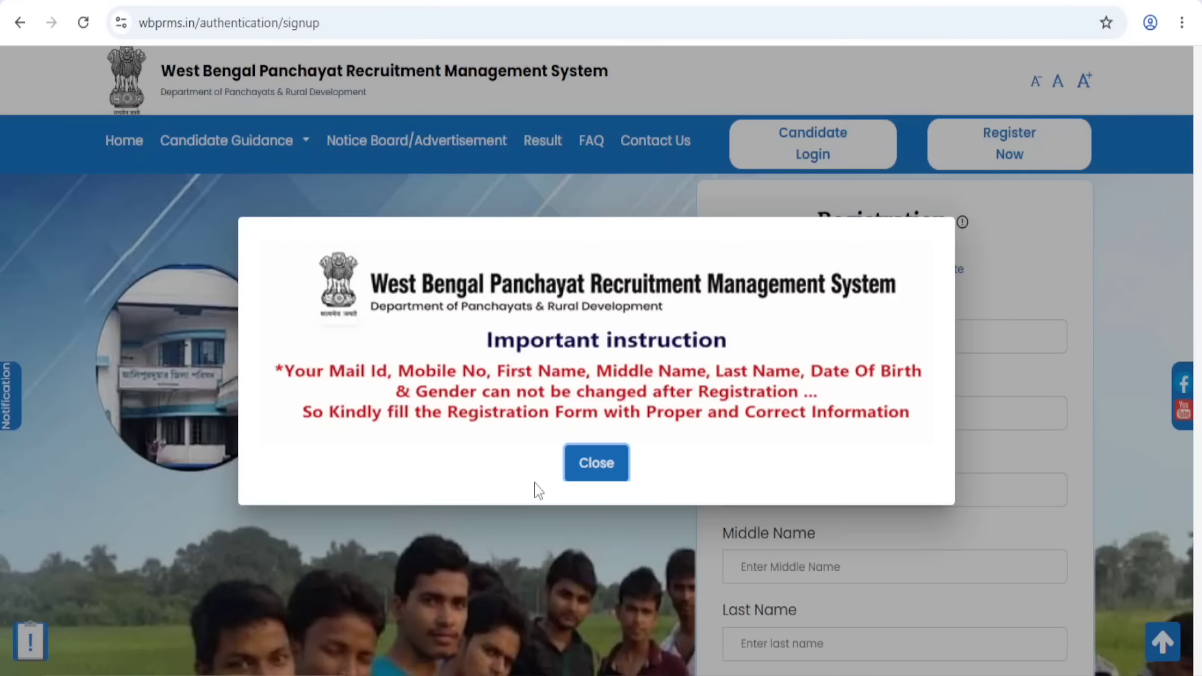
{"action": "left_click", "coordinate": [593, 466]}
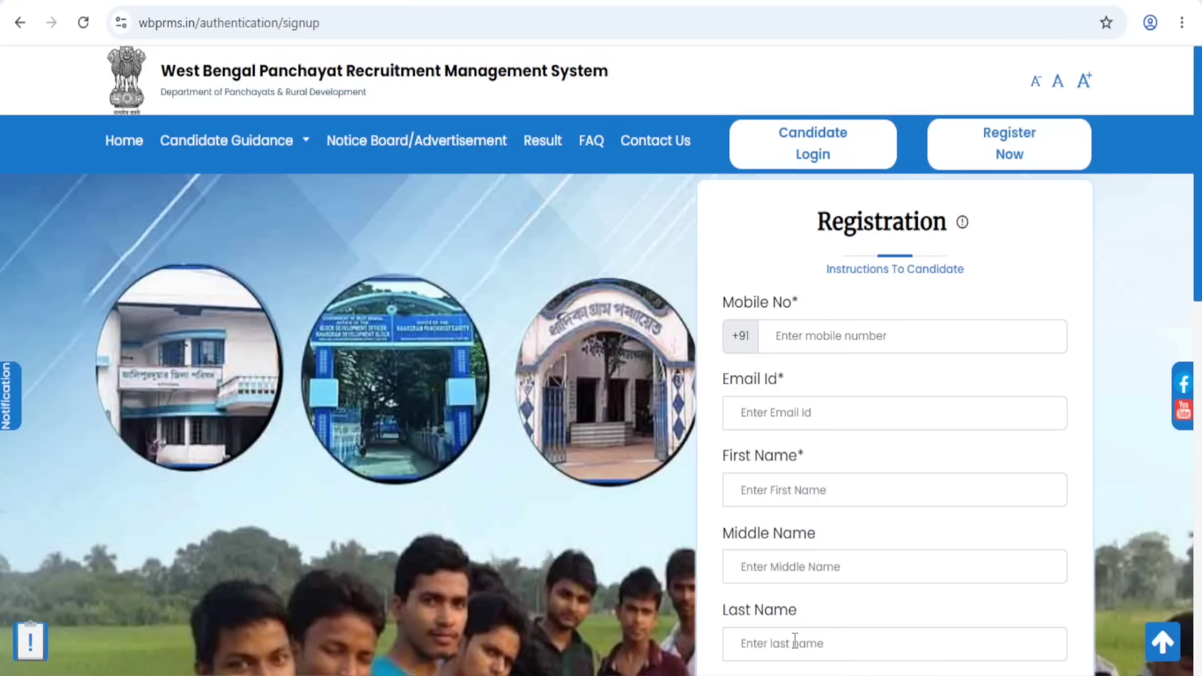
- Pick a date of birth and set the gender to Male in the registration form
{"action": "scroll", "coordinate": [807, 632], "scroll_direction": "down", "scroll_amount": 3}
{"action": "scroll", "coordinate": [808, 628], "scroll_direction": "down", "scroll_amount": 4}
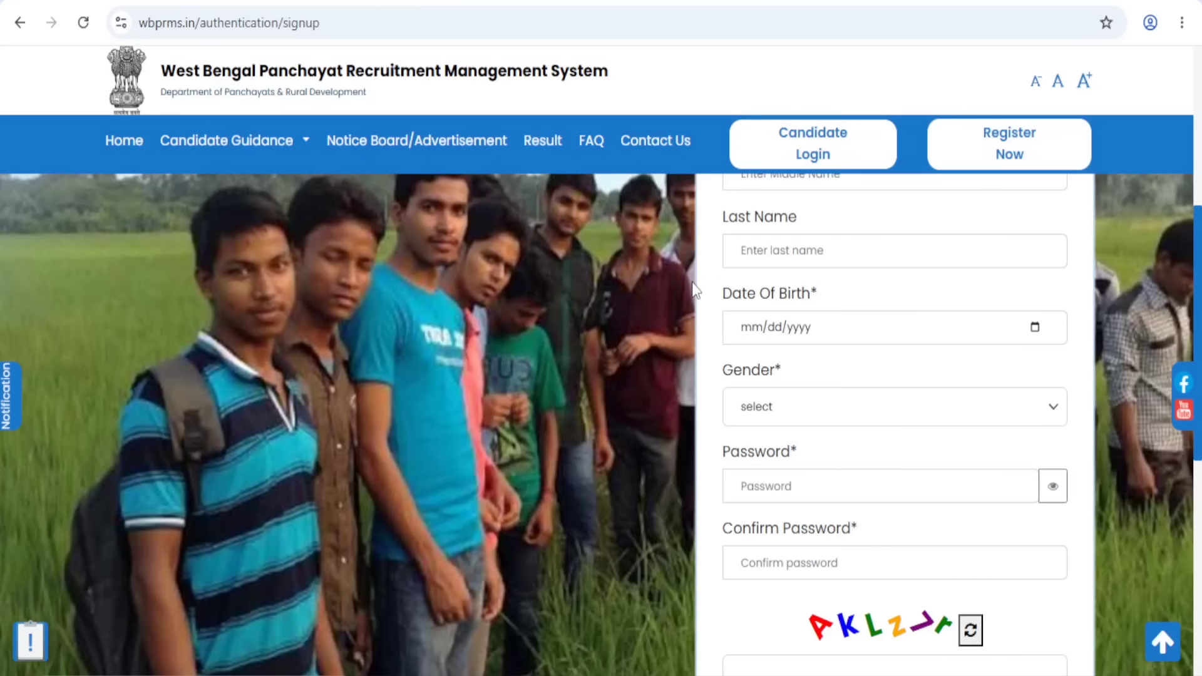
{"action": "left_click", "coordinate": [1035, 329]}
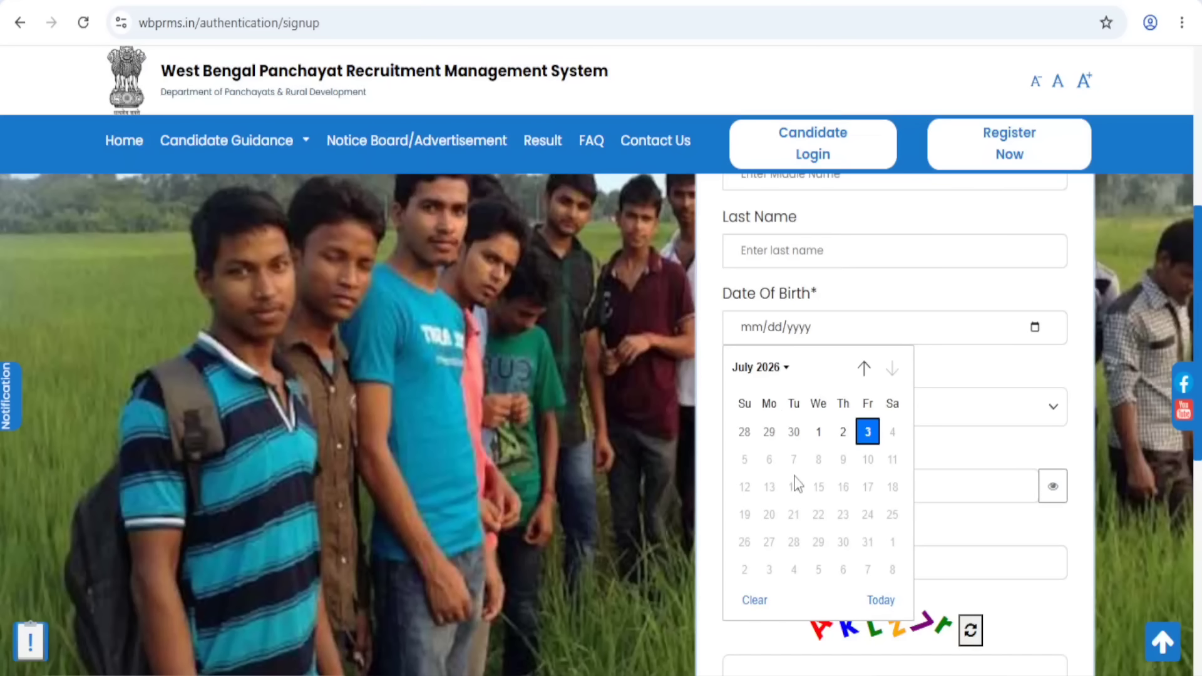
{"action": "left_click", "coordinate": [867, 432]}
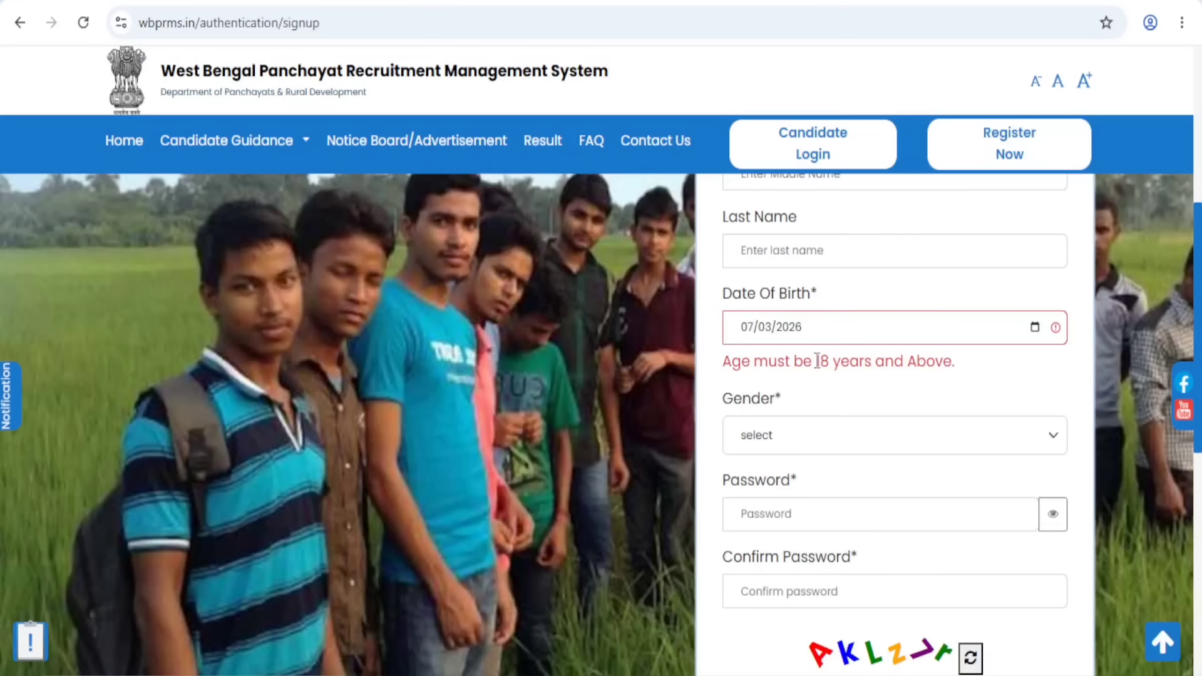
{"action": "left_click", "coordinate": [760, 437]}
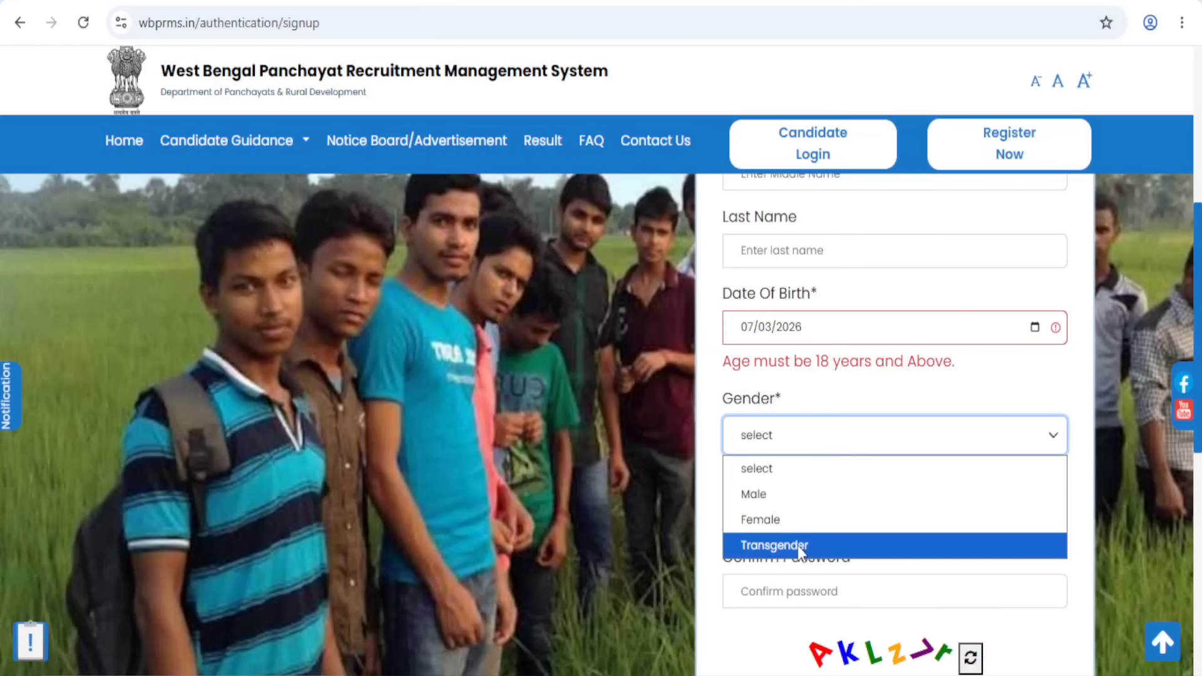
{"action": "left_click", "coordinate": [780, 494]}
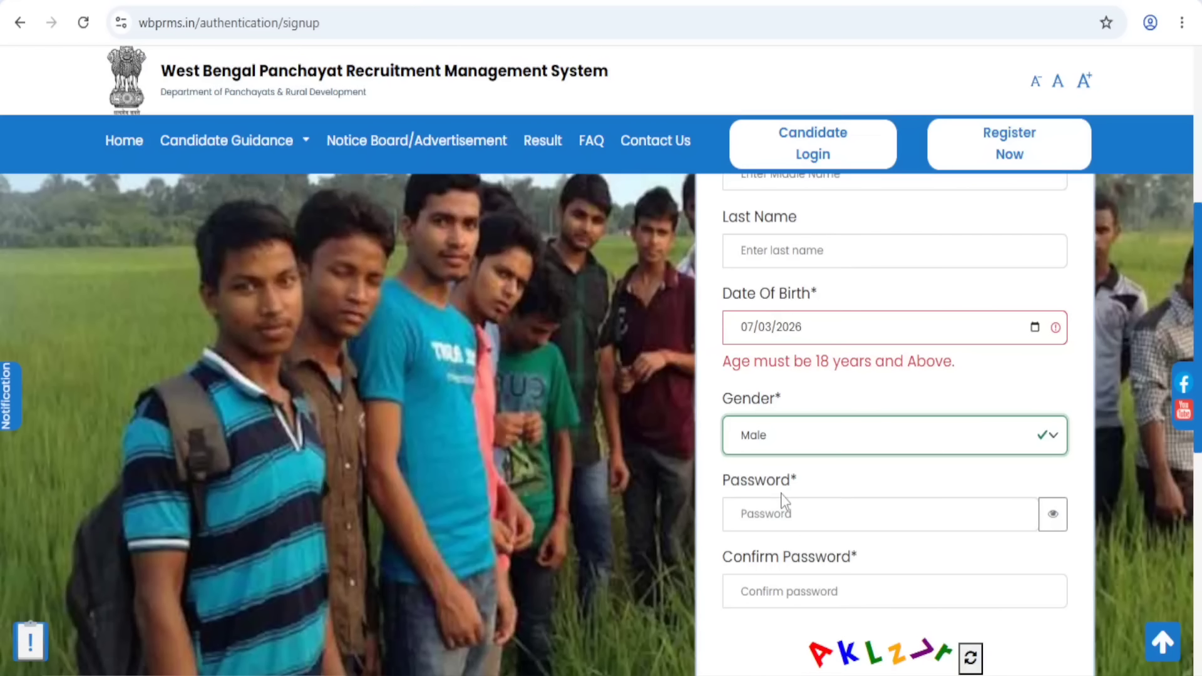
- Enter the account password in the registration form and submit the registration for verification with the one-time code
{"action": "scroll", "coordinate": [780, 493], "scroll_direction": "down", "scroll_amount": 3}
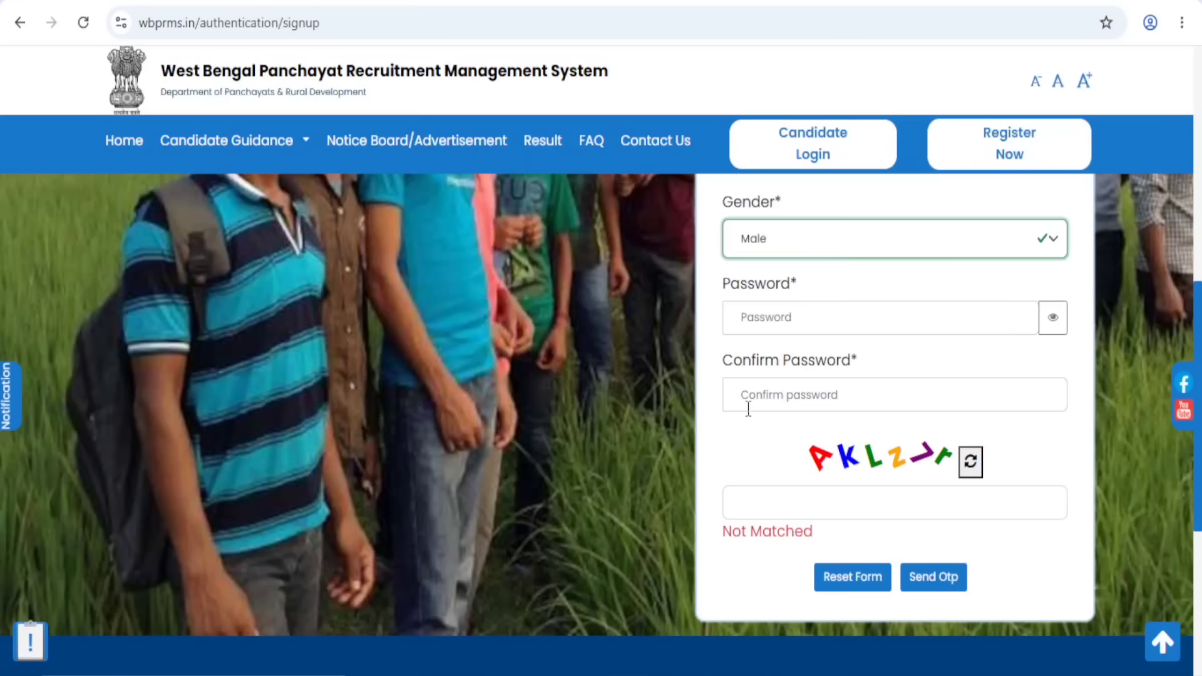
{"action": "left_click", "coordinate": [749, 322]}
{"action": "key", "text": "ctrl+v"}
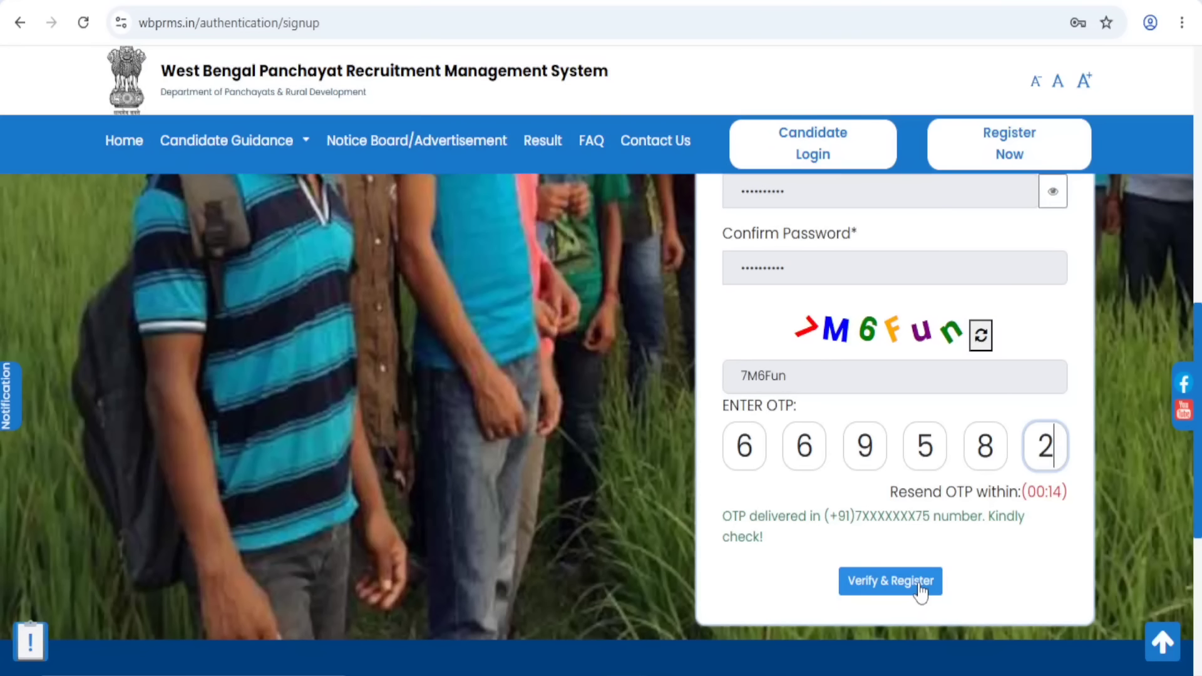
{"action": "left_click", "coordinate": [850, 584]}
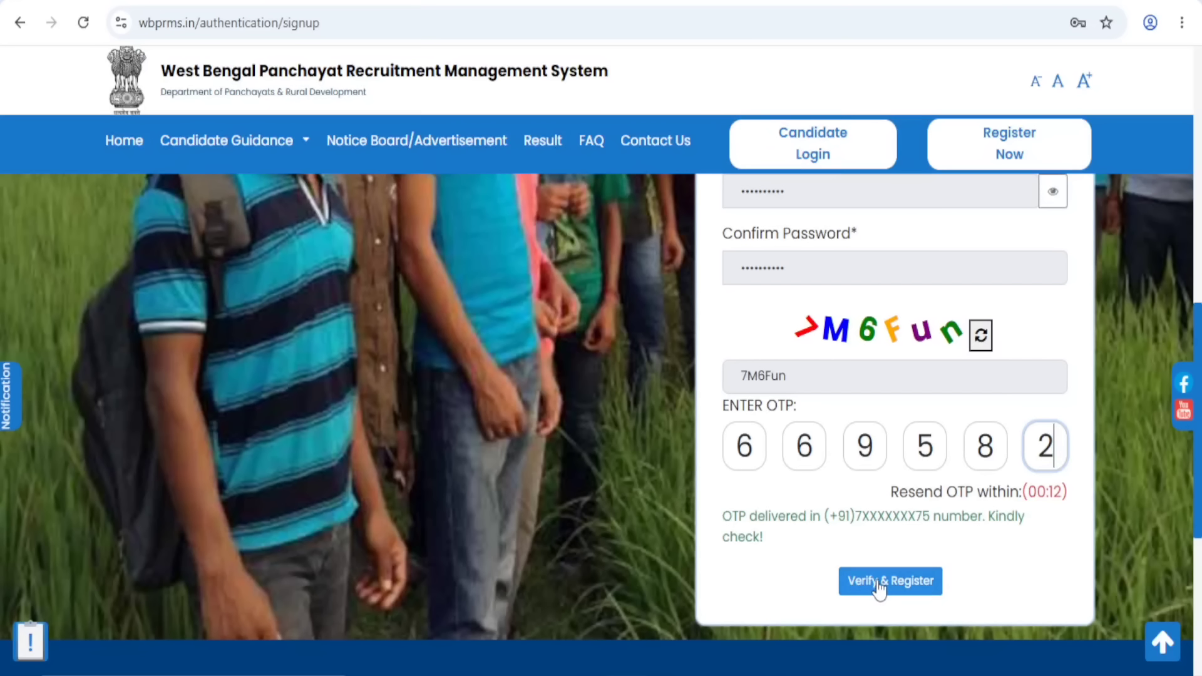
{"action": "left_click", "coordinate": [879, 582]}
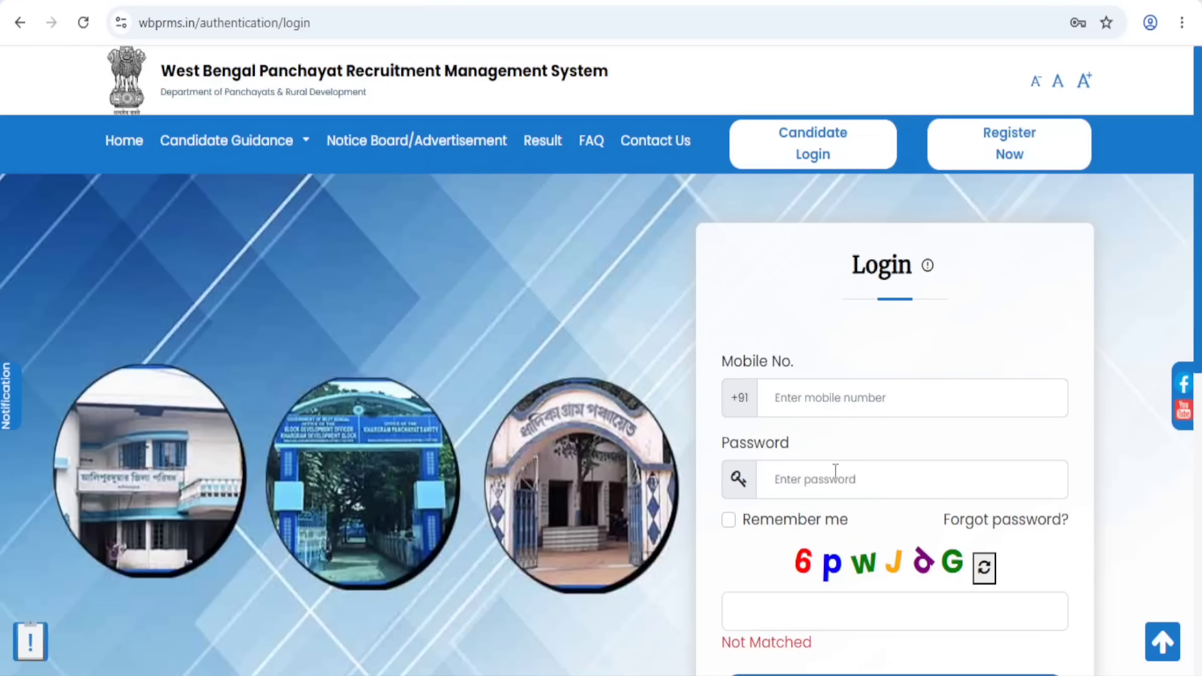
- Log in to the candidate account and open the candidate profile for editing
{"action": "scroll", "coordinate": [922, 485], "scroll_direction": "down", "scroll_amount": 3}
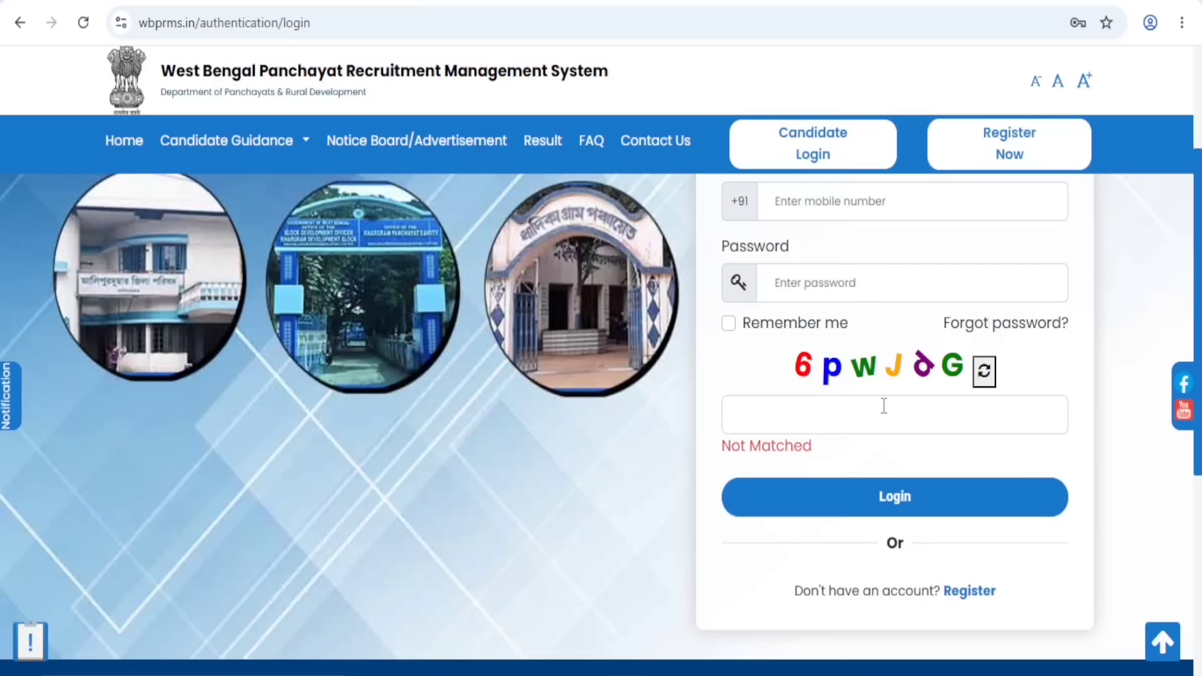
{"action": "left_click", "coordinate": [888, 504]}
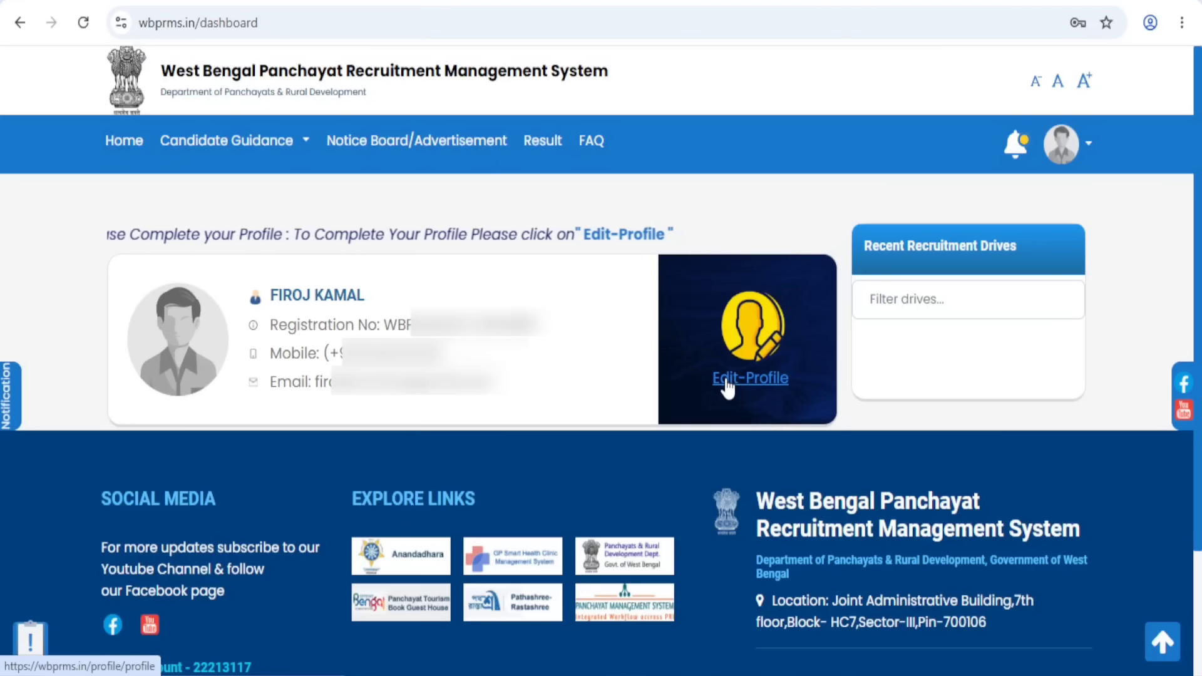
{"action": "left_click", "coordinate": [761, 385]}
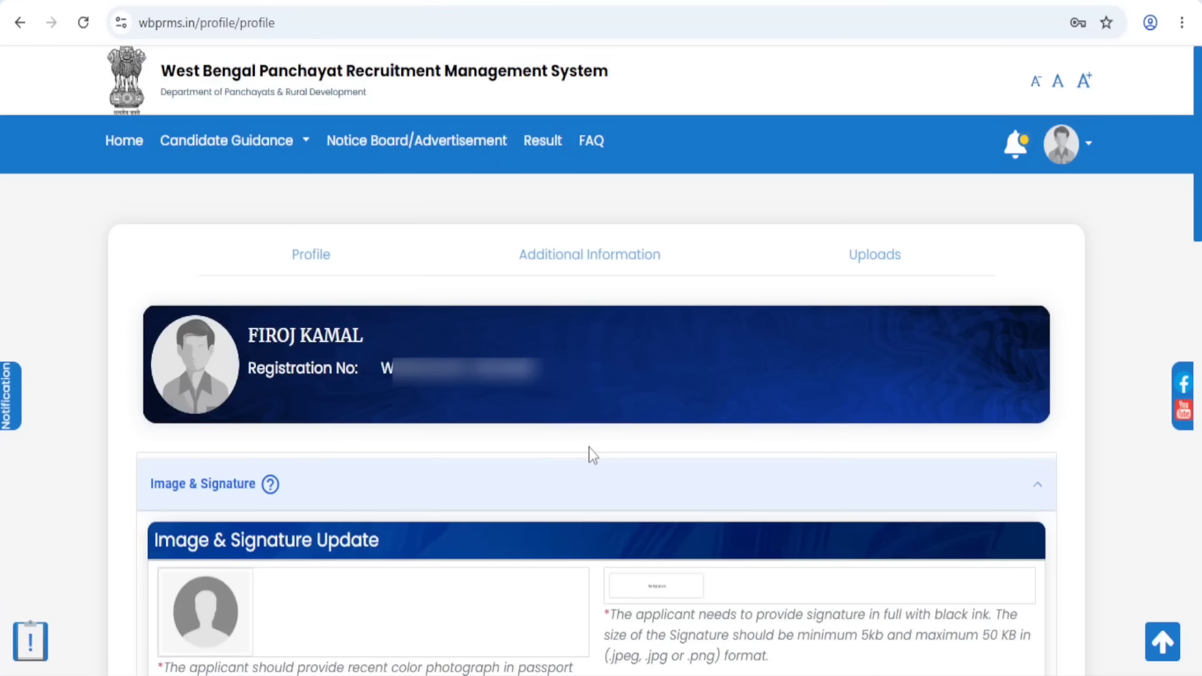
- Choose the candidate's passport photo from the Downloads folder as the new profile image
{"action": "scroll", "coordinate": [592, 454], "scroll_direction": "down", "scroll_amount": 5}
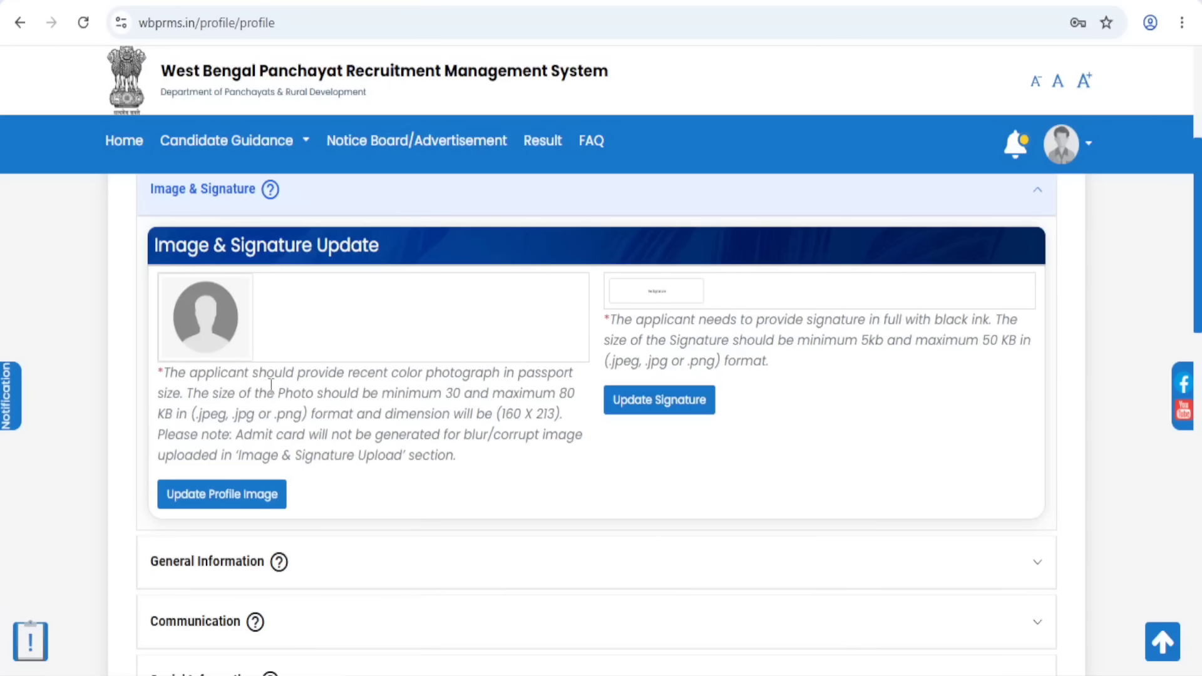
{"action": "left_click_drag", "start_coordinate": [417, 373], "coordinate": [487, 375]}
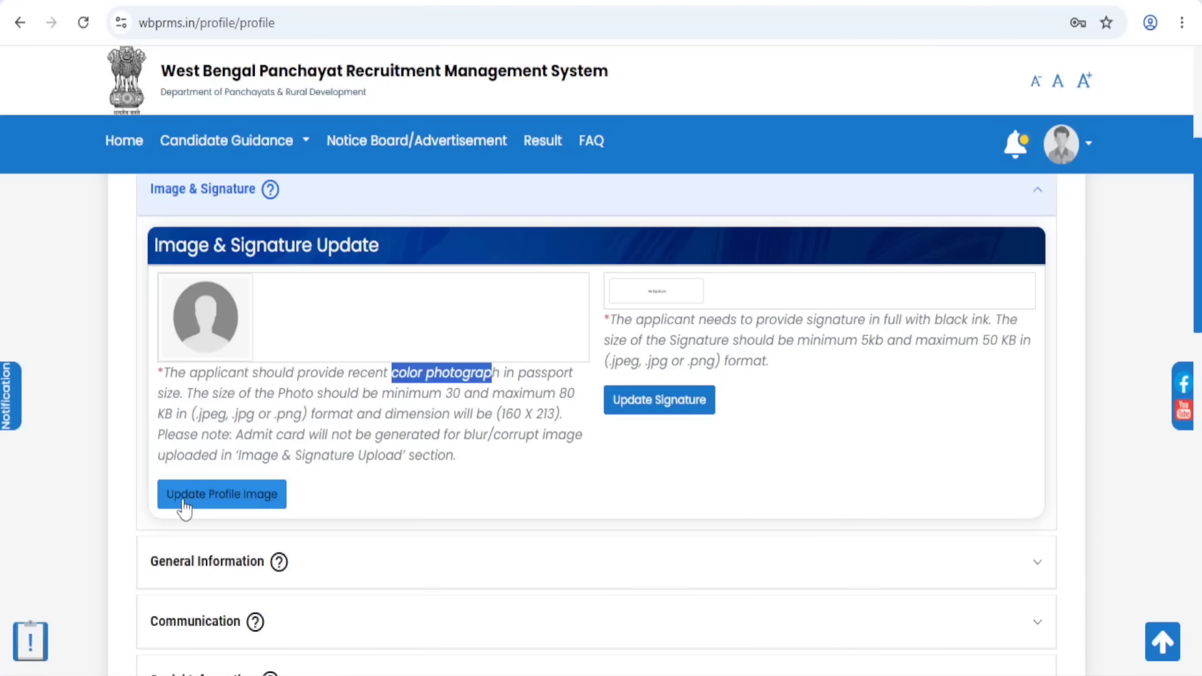
{"action": "left_click", "coordinate": [228, 495]}
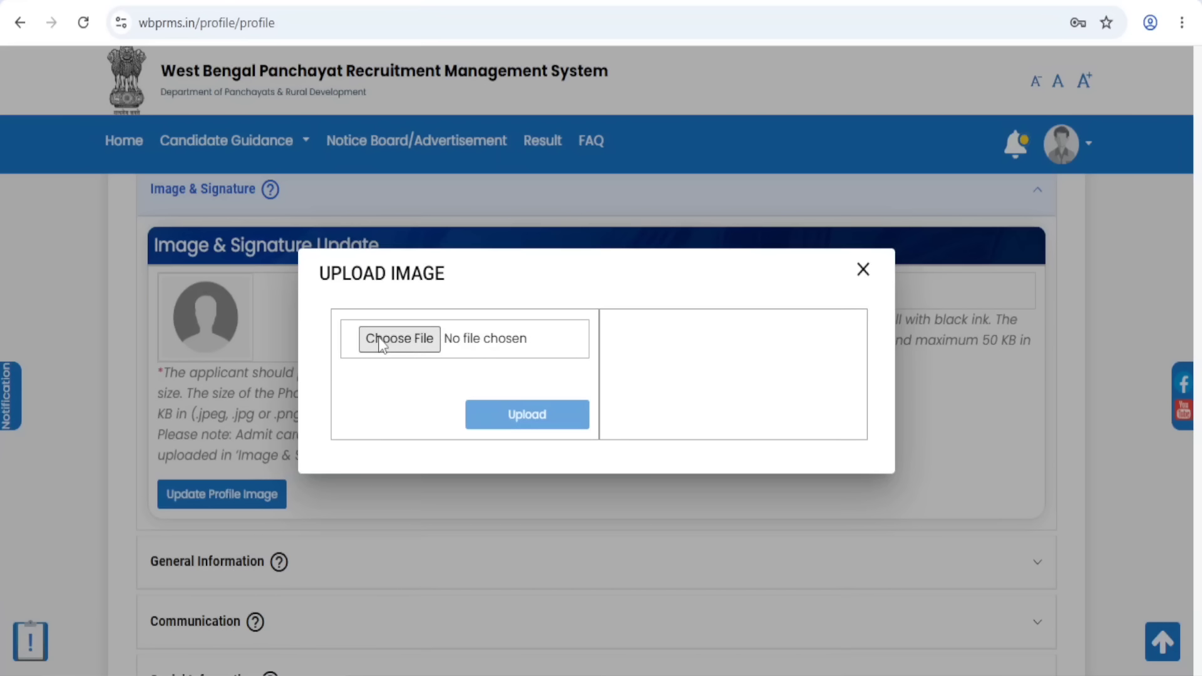
{"action": "left_click", "coordinate": [392, 344]}
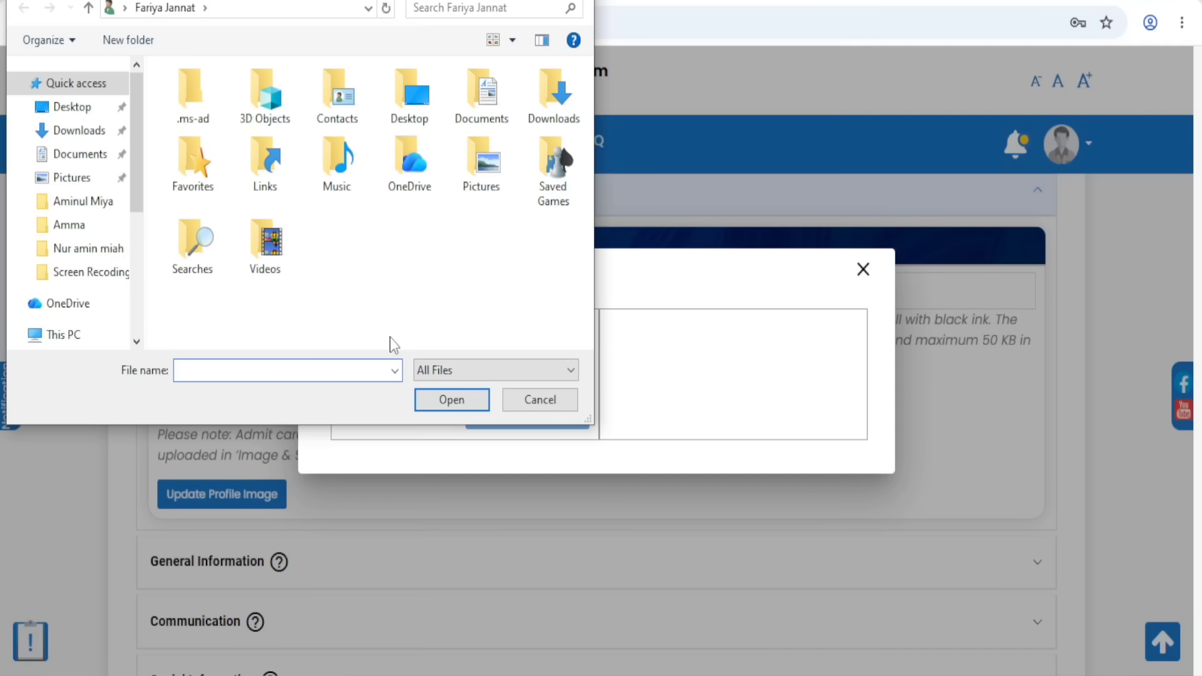
{"action": "left_click", "coordinate": [81, 131]}
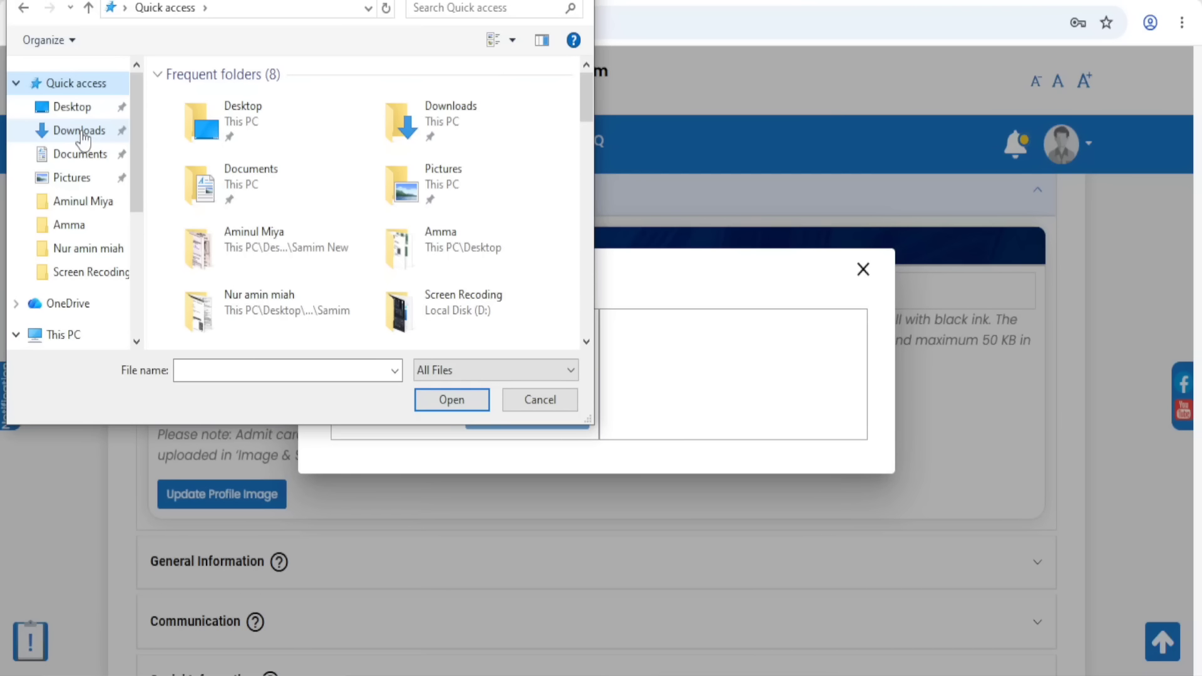
{"action": "left_click", "coordinate": [80, 130]}
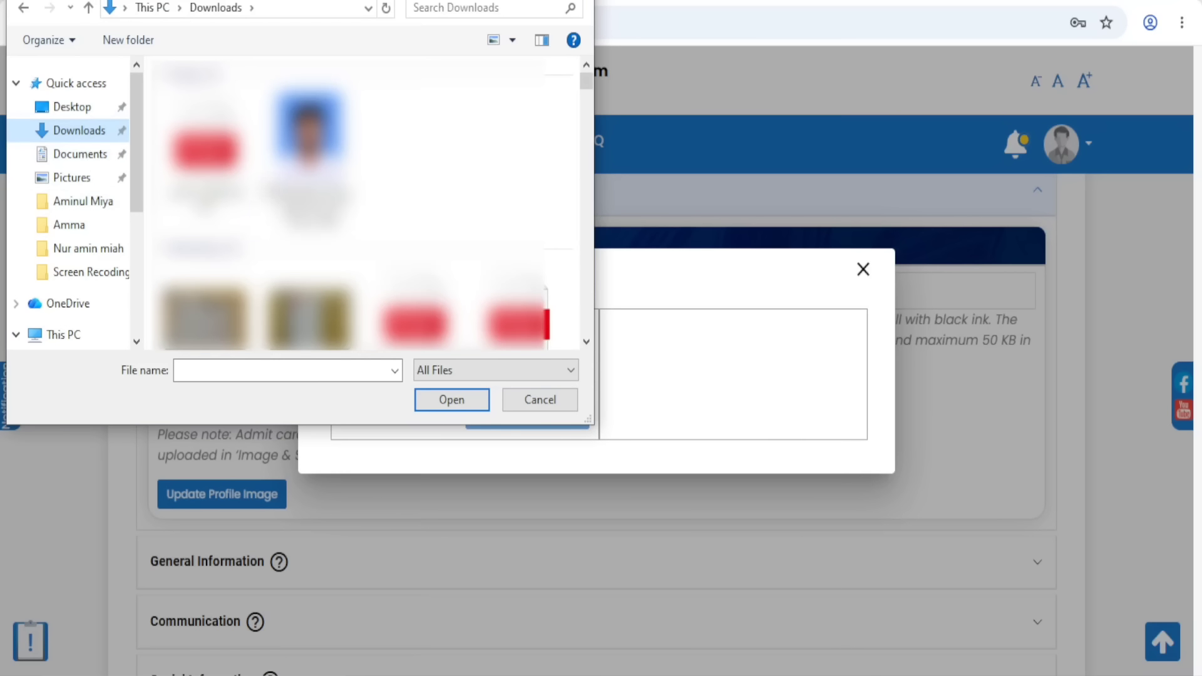
{"action": "left_click", "coordinate": [310, 159]}
{"action": "left_click", "coordinate": [454, 403]}
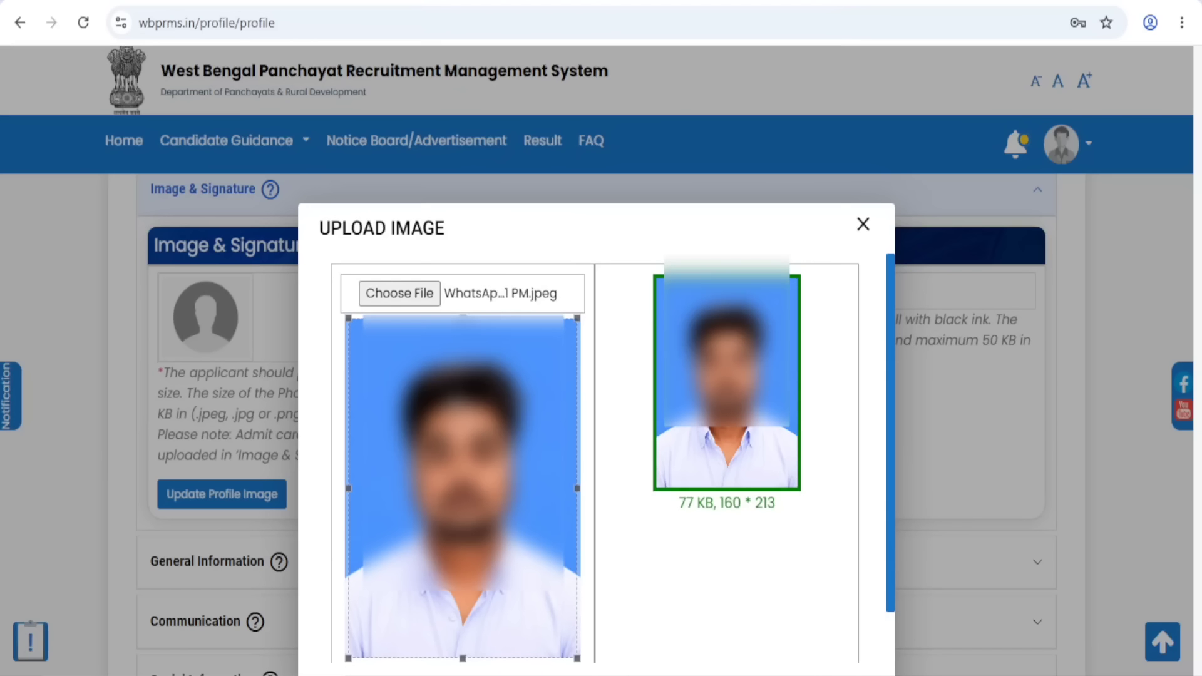
- Upload the chosen photo at full crop as the profile image and close the upload dialog
{"action": "scroll", "coordinate": [595, 438], "scroll_direction": "down", "scroll_amount": 1}
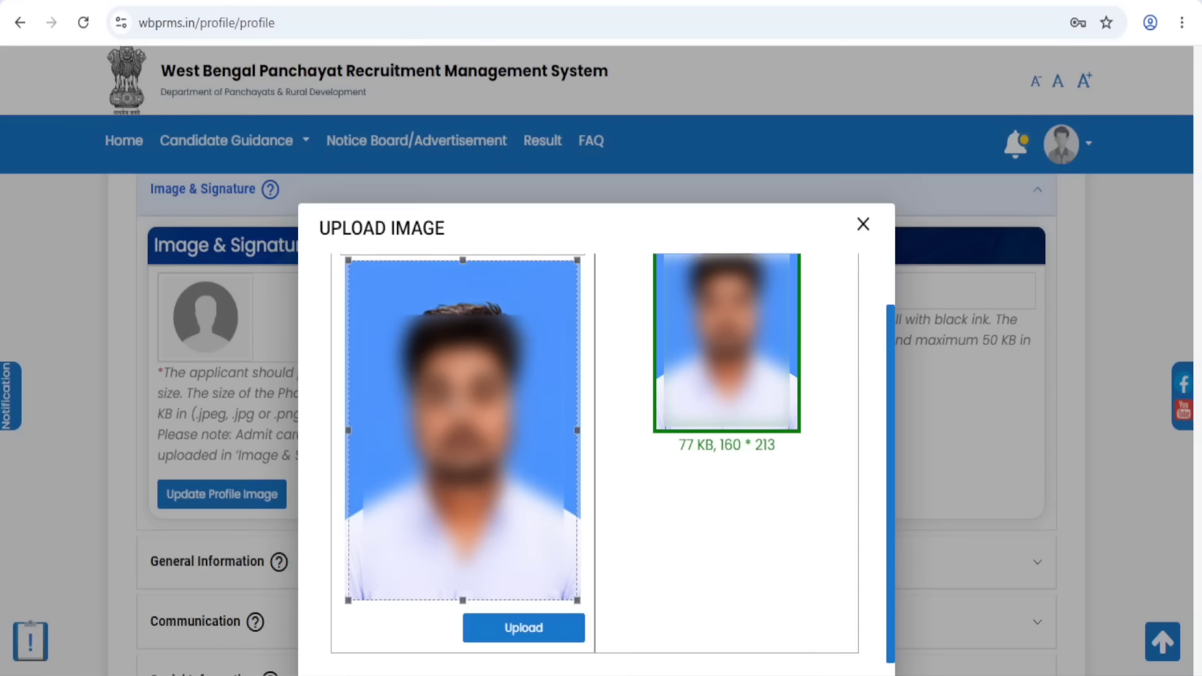
{"action": "scroll", "coordinate": [652, 449], "scroll_direction": "up", "scroll_amount": 1}
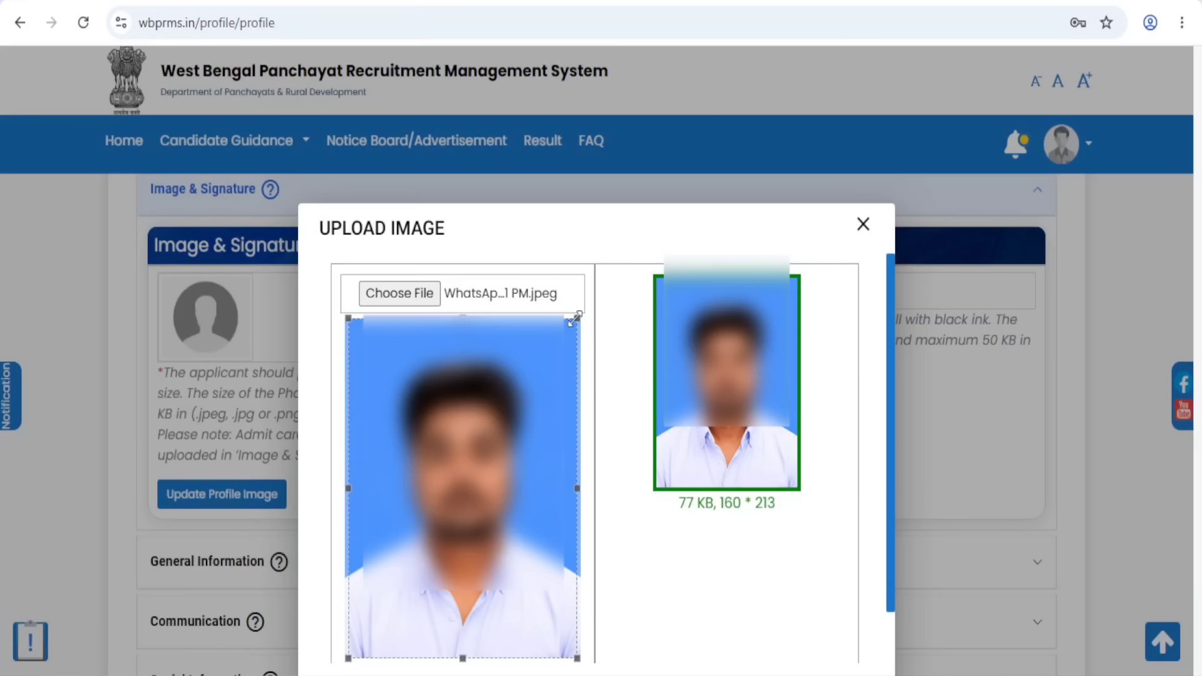
{"action": "mouse_move", "coordinate": [577, 318]}
{"action": "left_mouse_down"}
{"action": "mouse_move", "coordinate": [570, 327]}
{"action": "mouse_move", "coordinate": [578, 318]}
{"action": "left_mouse_up"}
{"action": "scroll", "coordinate": [655, 516], "scroll_direction": "down", "scroll_amount": 1}
{"action": "left_click", "coordinate": [515, 628]}
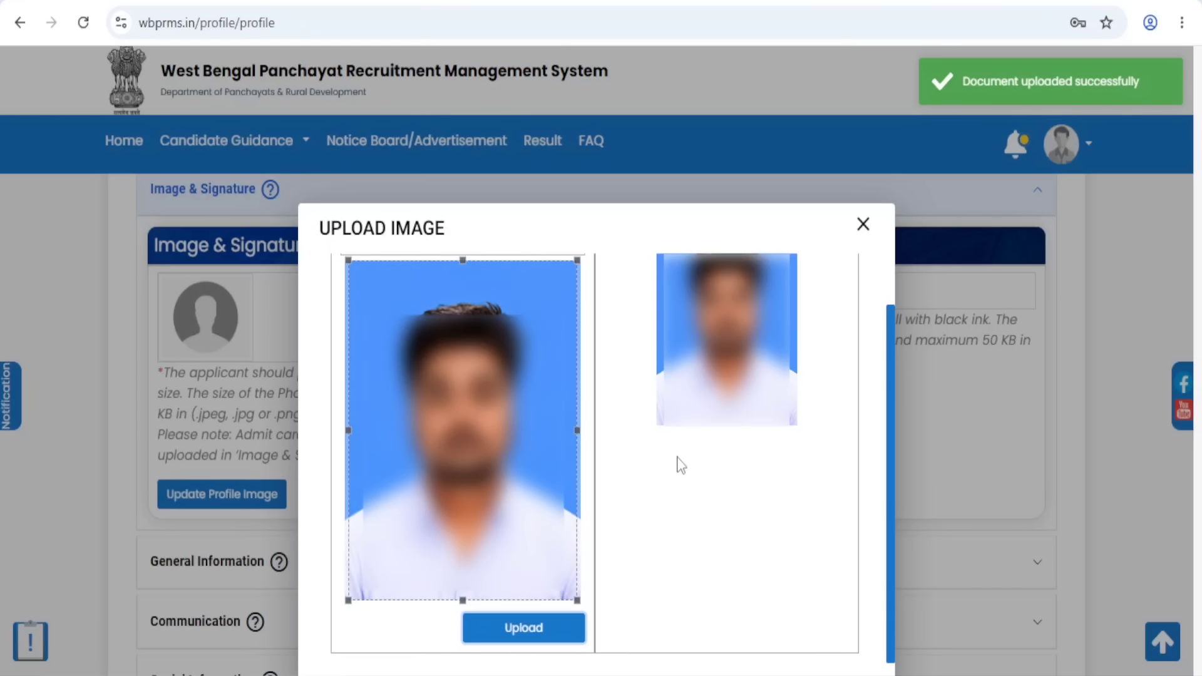
{"action": "left_click", "coordinate": [863, 224]}
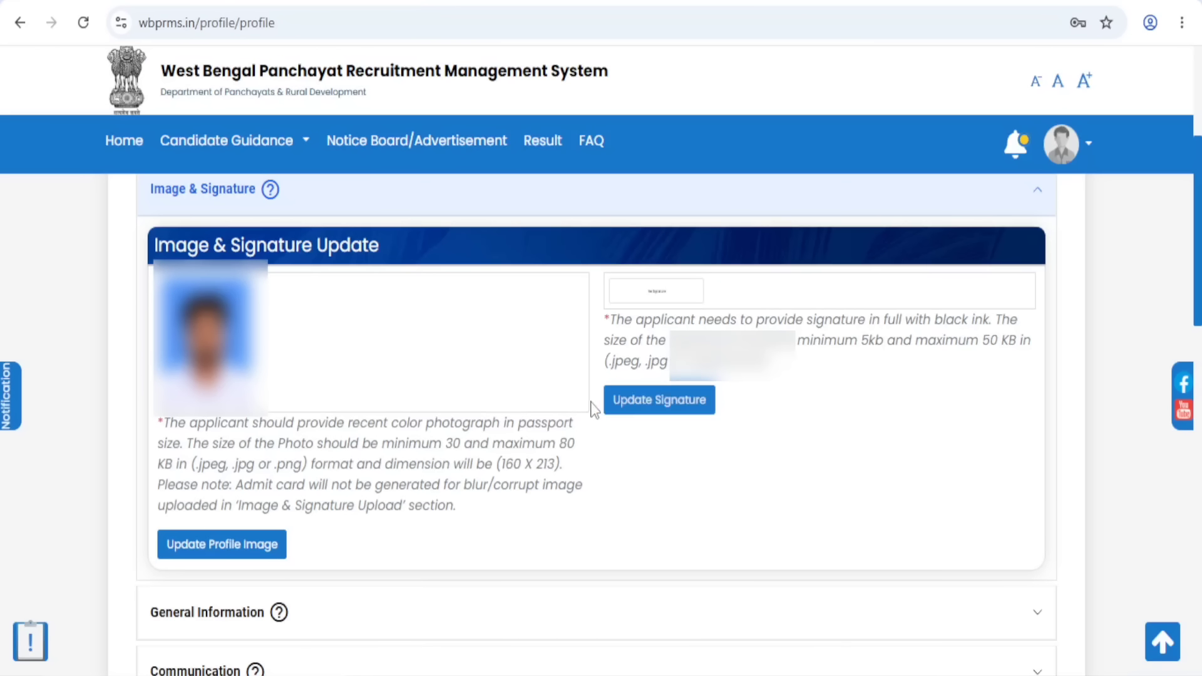
- Choose the candidate's signature image from the Downloads folder for the signature update
{"action": "left_click", "coordinate": [685, 406]}
{"action": "left_click", "coordinate": [414, 356]}
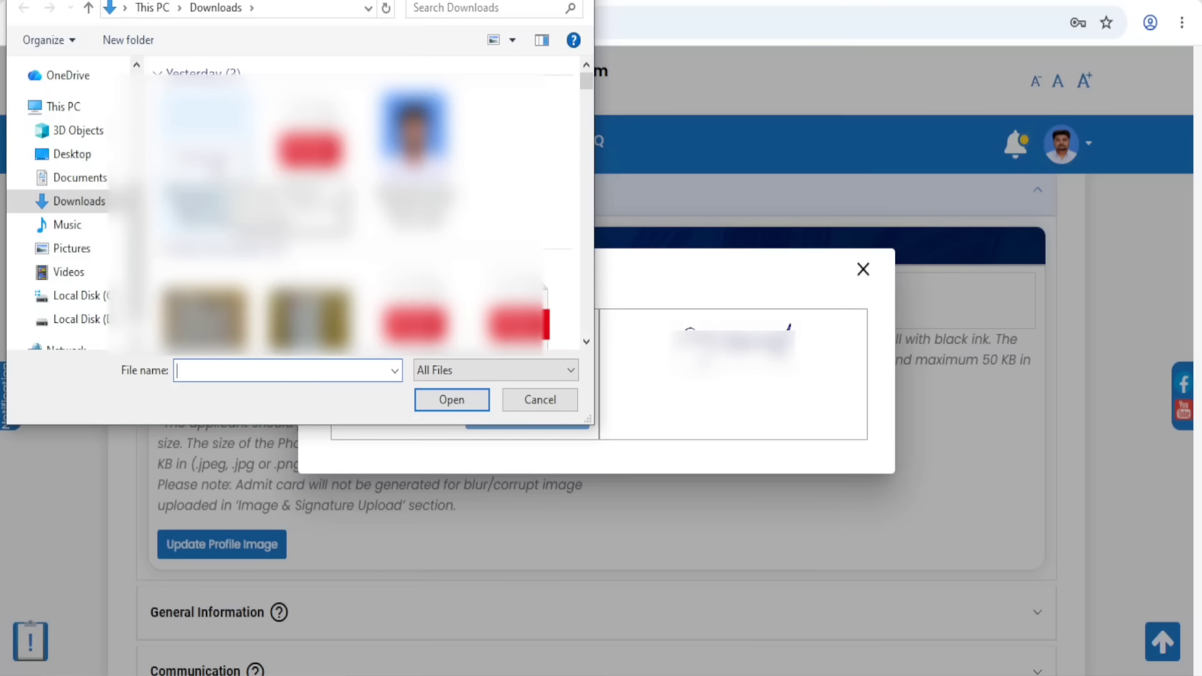
{"action": "left_click", "coordinate": [206, 126]}
{"action": "left_click", "coordinate": [467, 399]}
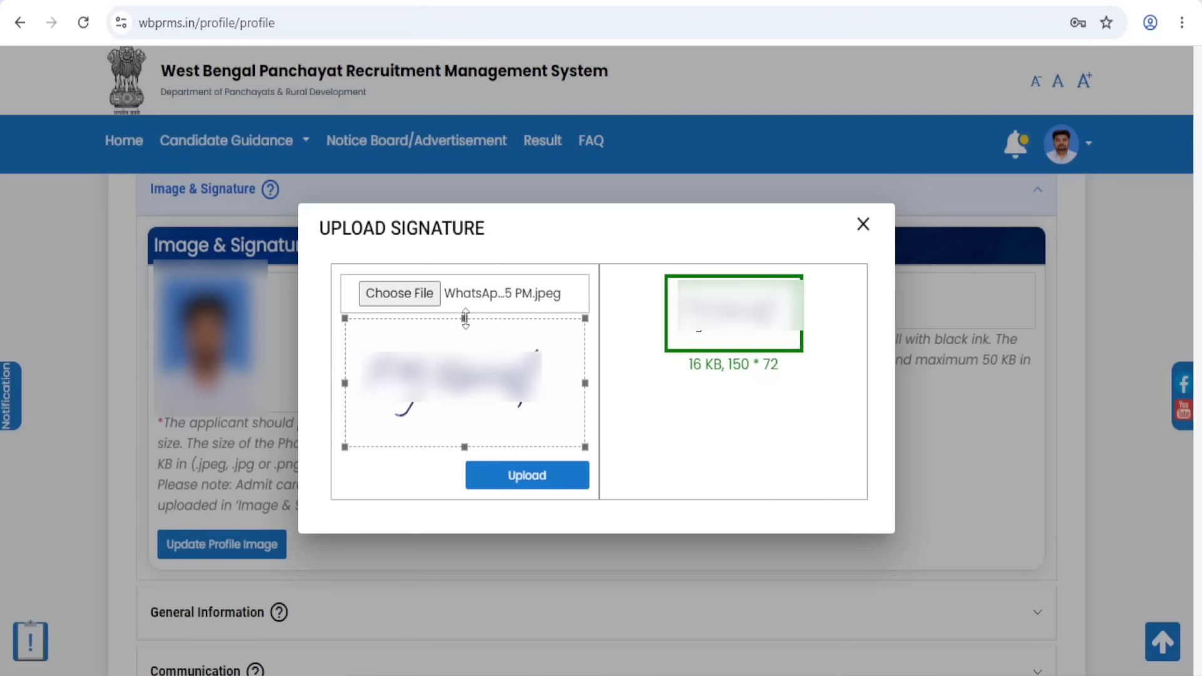
- Crop the signature image on its upper, lower and right edges to about 150 × 50, upload it and close the dialog
{"action": "left_click_drag", "start_coordinate": [465, 318], "coordinate": [464, 346]}
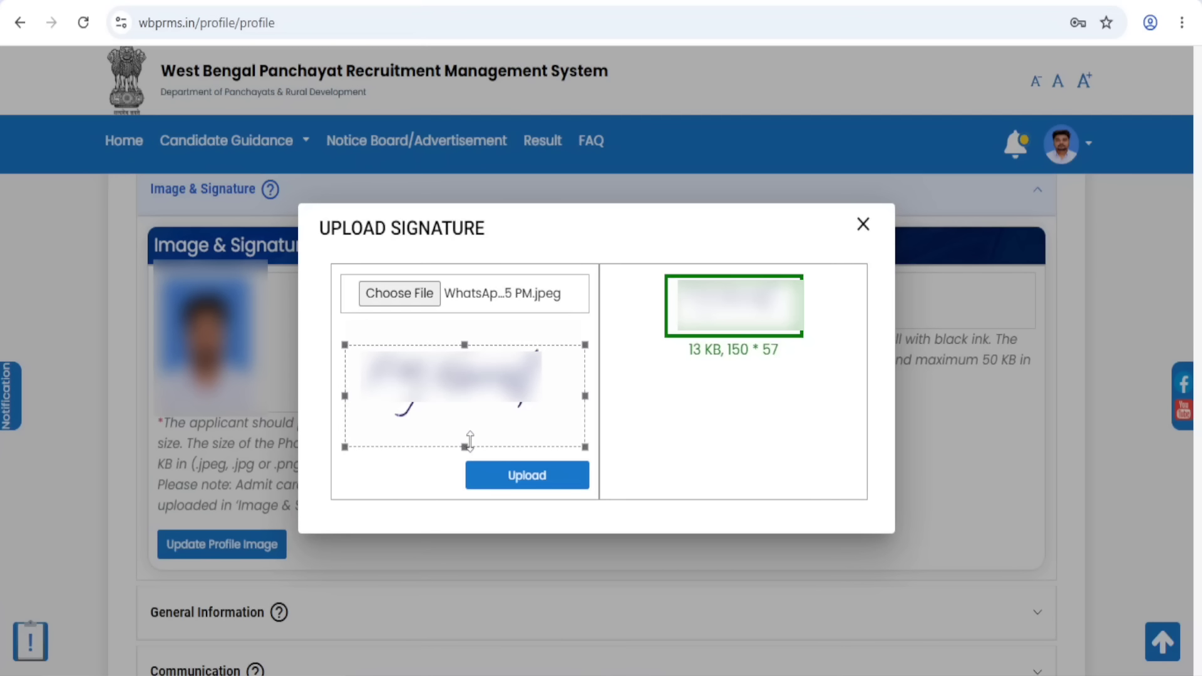
{"action": "left_click_drag", "start_coordinate": [470, 445], "coordinate": [469, 419]}
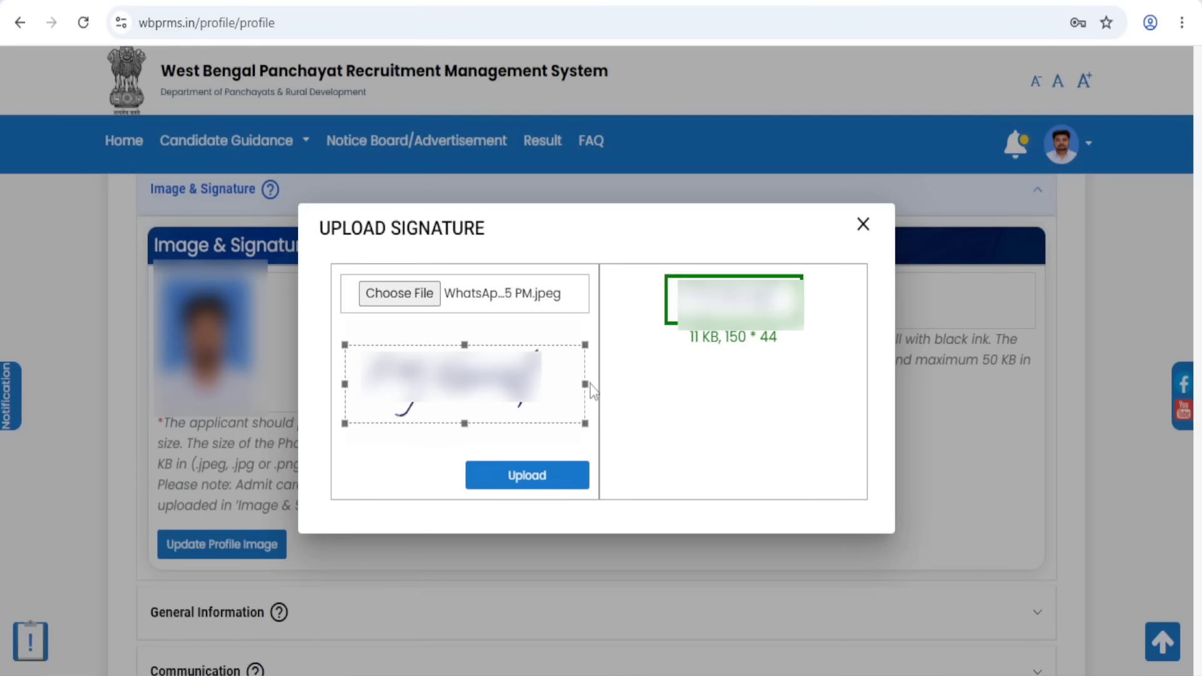
{"action": "left_click_drag", "start_coordinate": [585, 384], "coordinate": [557, 384]}
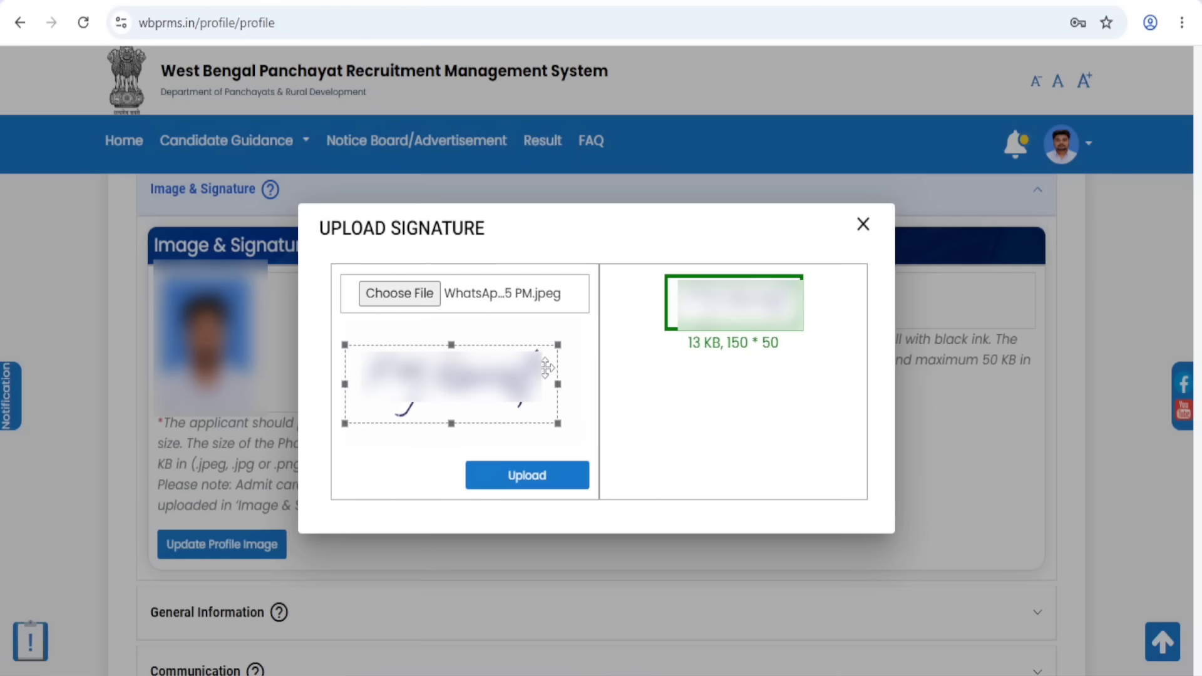
{"action": "left_click", "coordinate": [536, 486]}
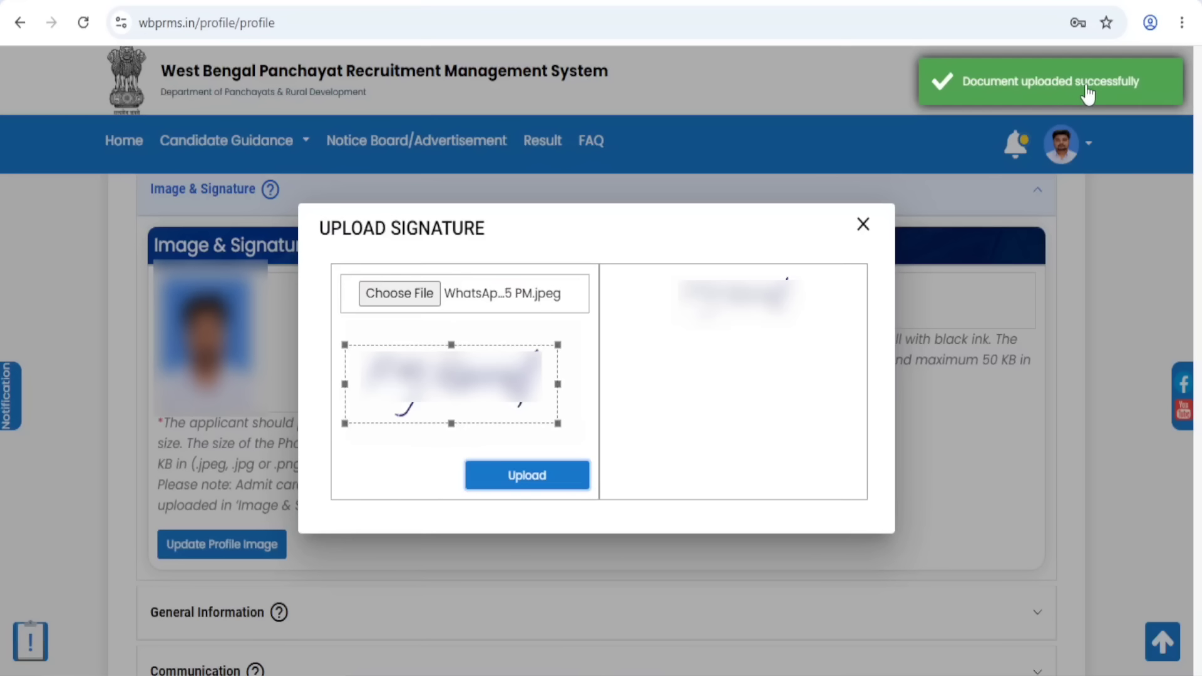
{"action": "left_click", "coordinate": [863, 224]}
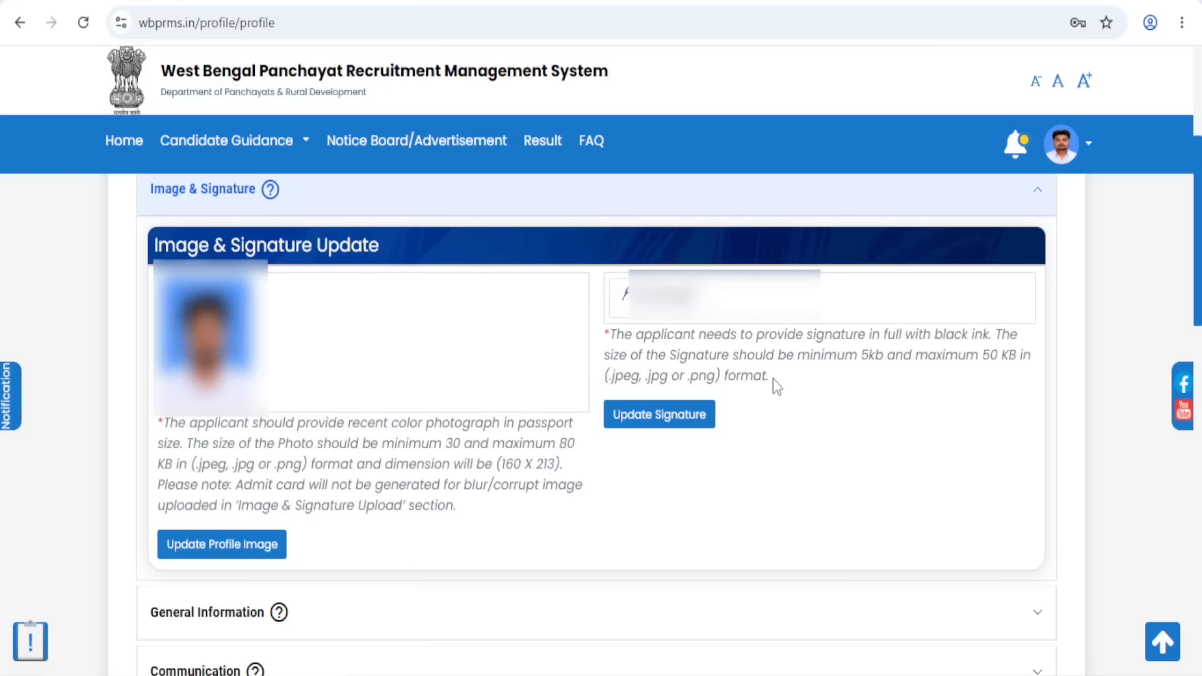
- Open the General Information section for editing and set marital status to Married and blood group to A+
{"action": "scroll", "coordinate": [776, 386], "scroll_direction": "down", "scroll_amount": 6}
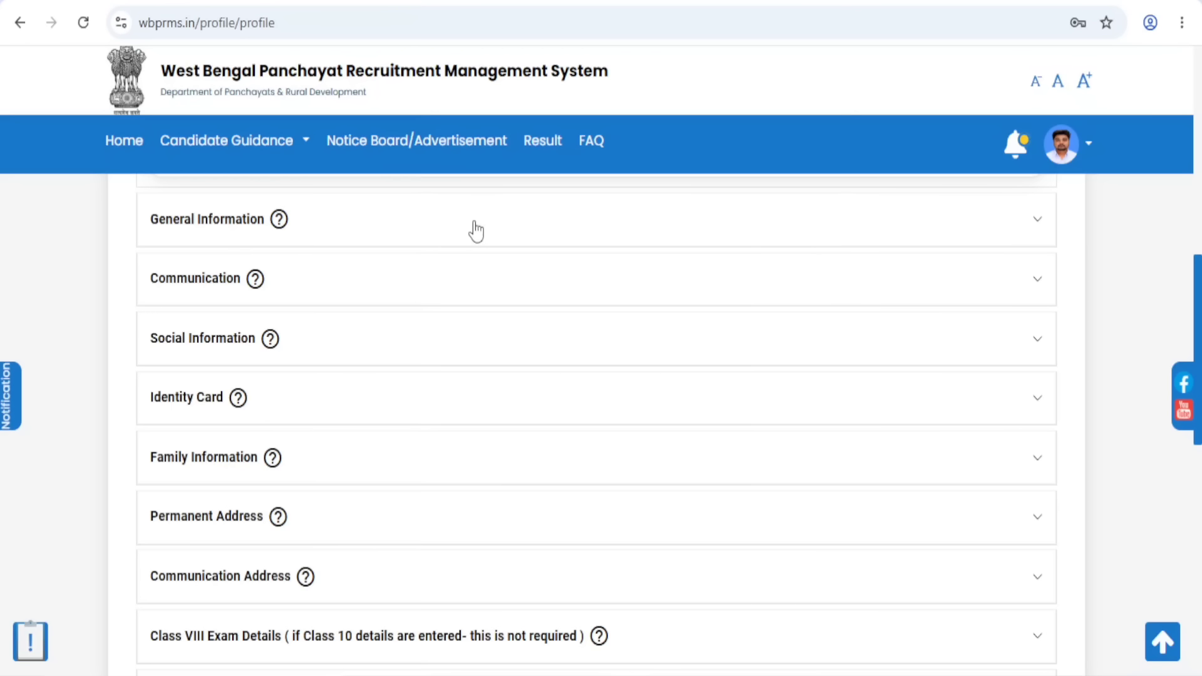
{"action": "left_click", "coordinate": [1039, 226]}
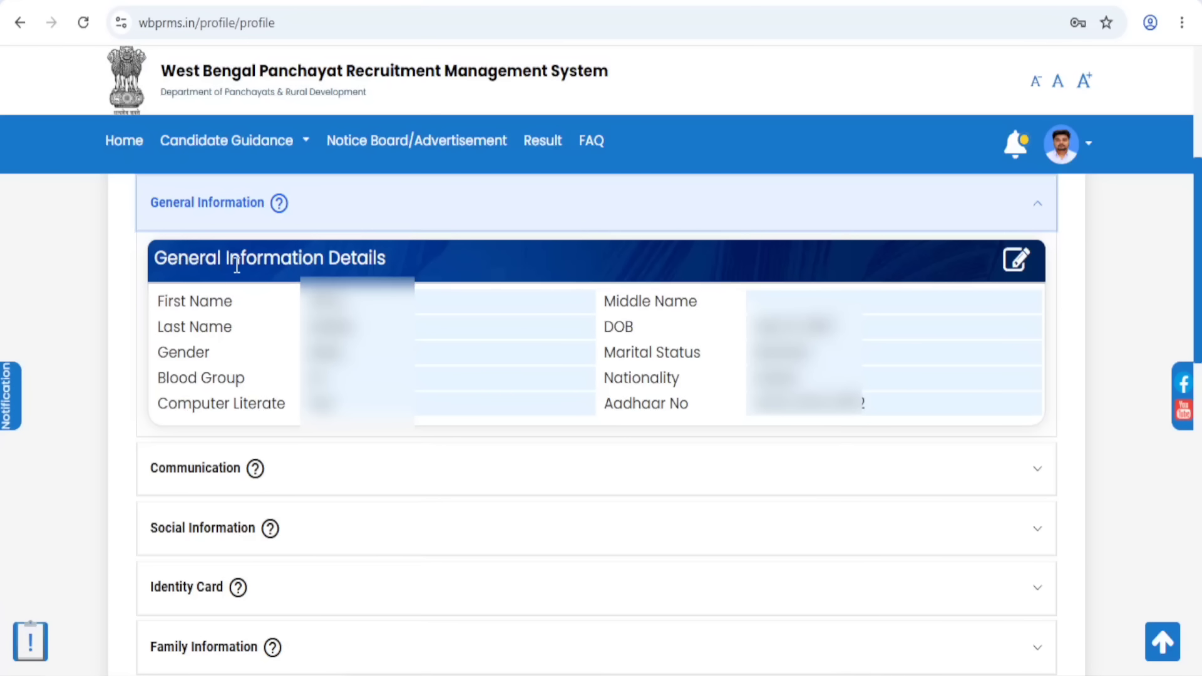
{"action": "left_click", "coordinate": [1014, 273]}
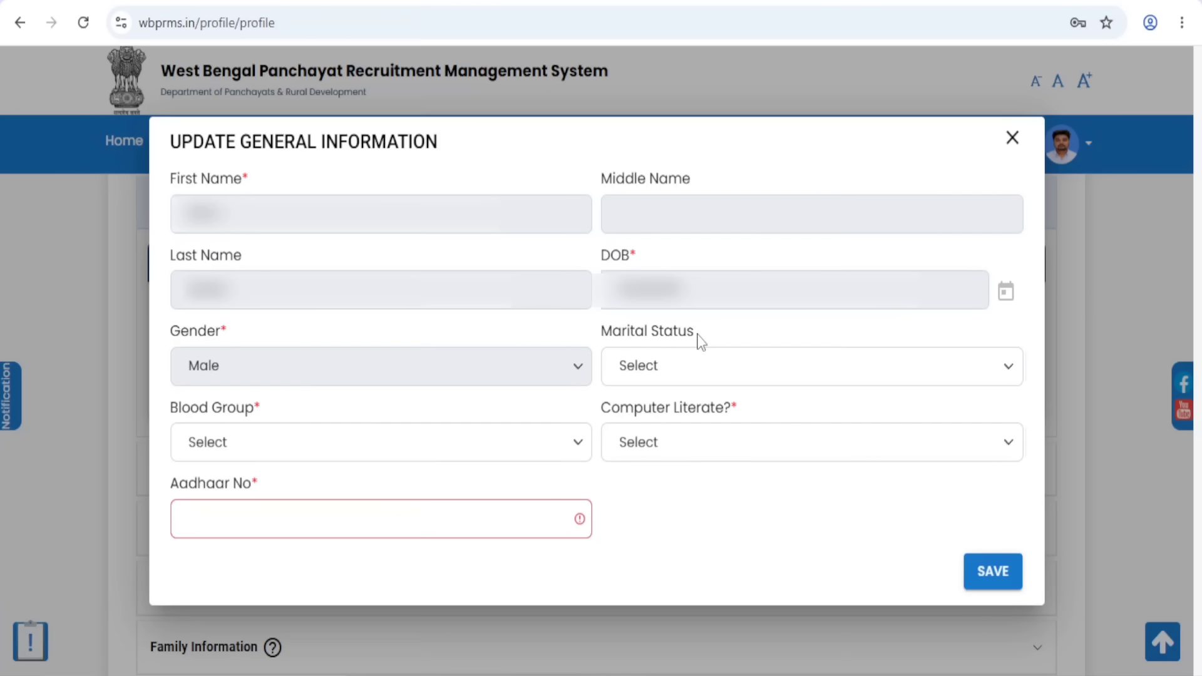
{"action": "left_click", "coordinate": [639, 365]}
{"action": "left_click", "coordinate": [656, 459]}
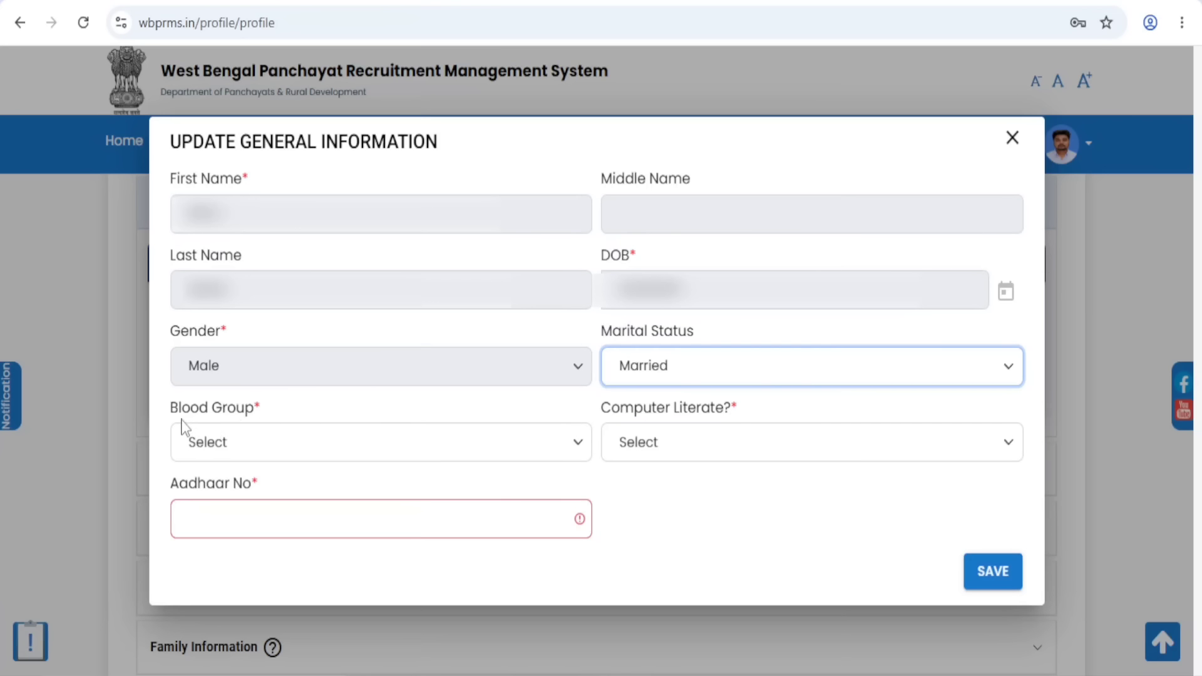
{"action": "left_click", "coordinate": [238, 449]}
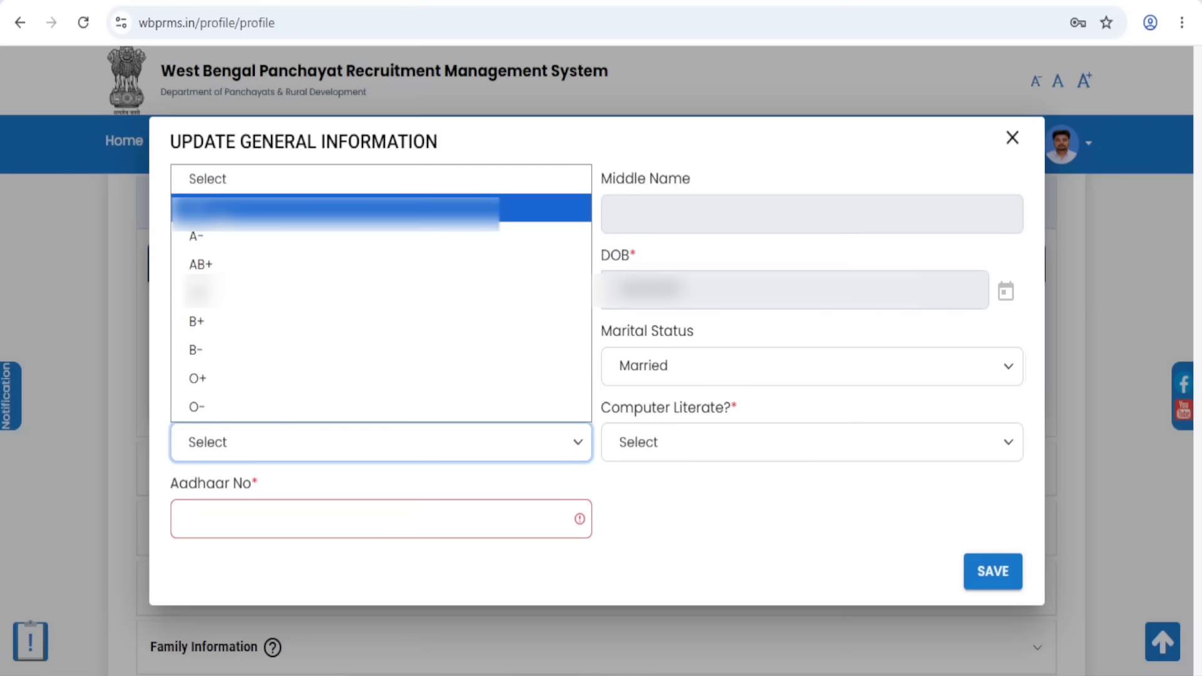
{"action": "left_click", "coordinate": [219, 207]}
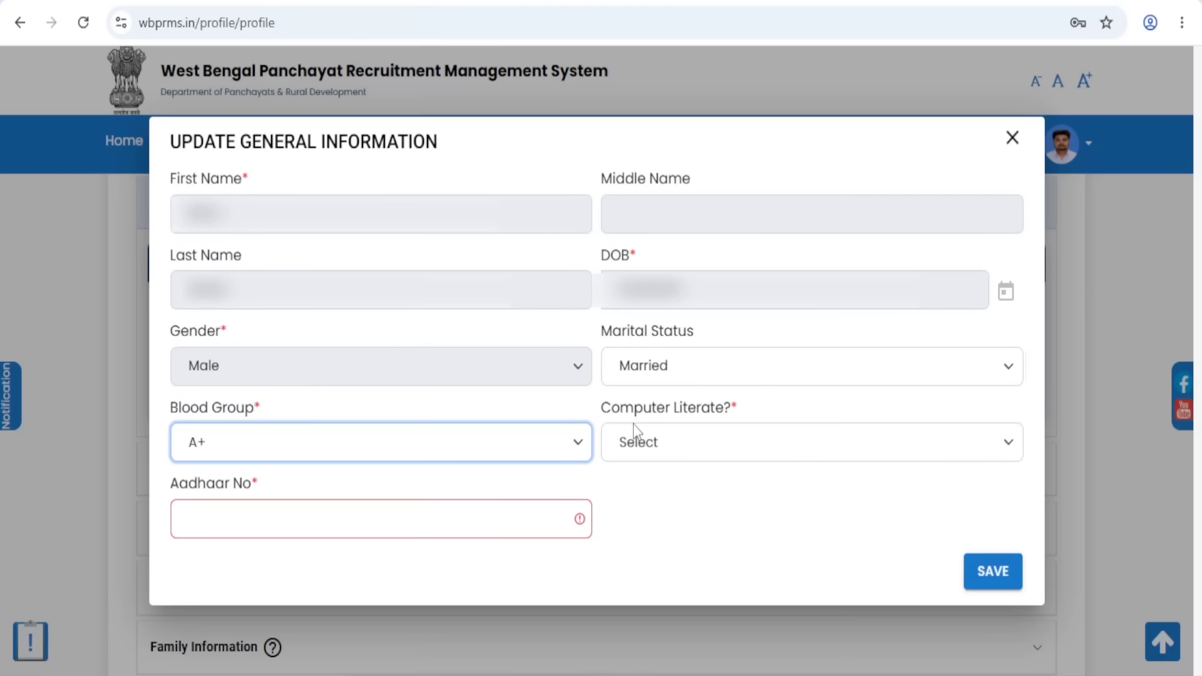
- Set Computer Literate to Yes and save the general information
{"action": "left_click", "coordinate": [694, 449]}
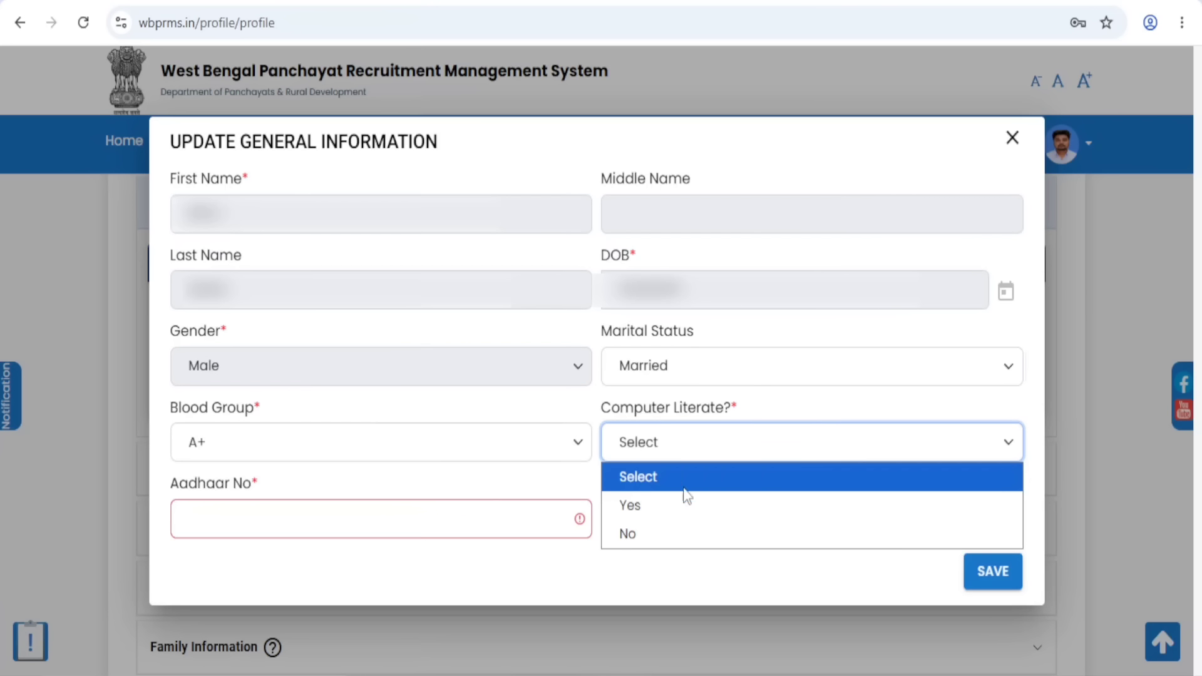
{"action": "left_click", "coordinate": [635, 514]}
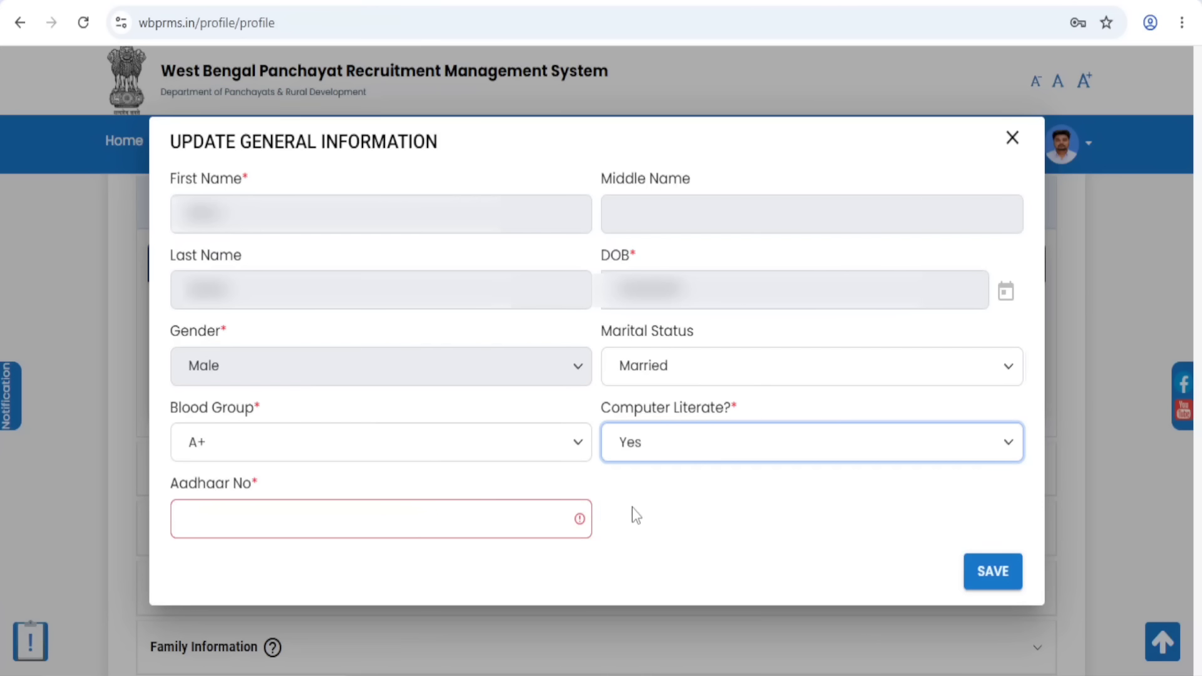
{"action": "left_click", "coordinate": [653, 446]}
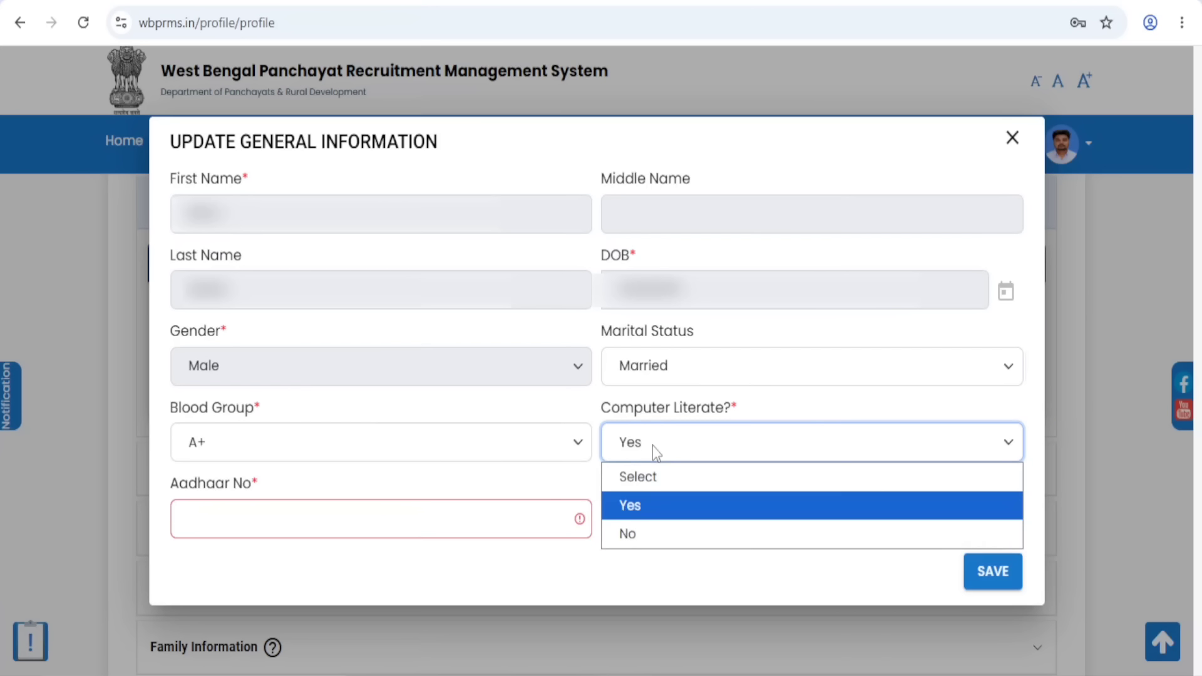
{"action": "left_click", "coordinate": [643, 519]}
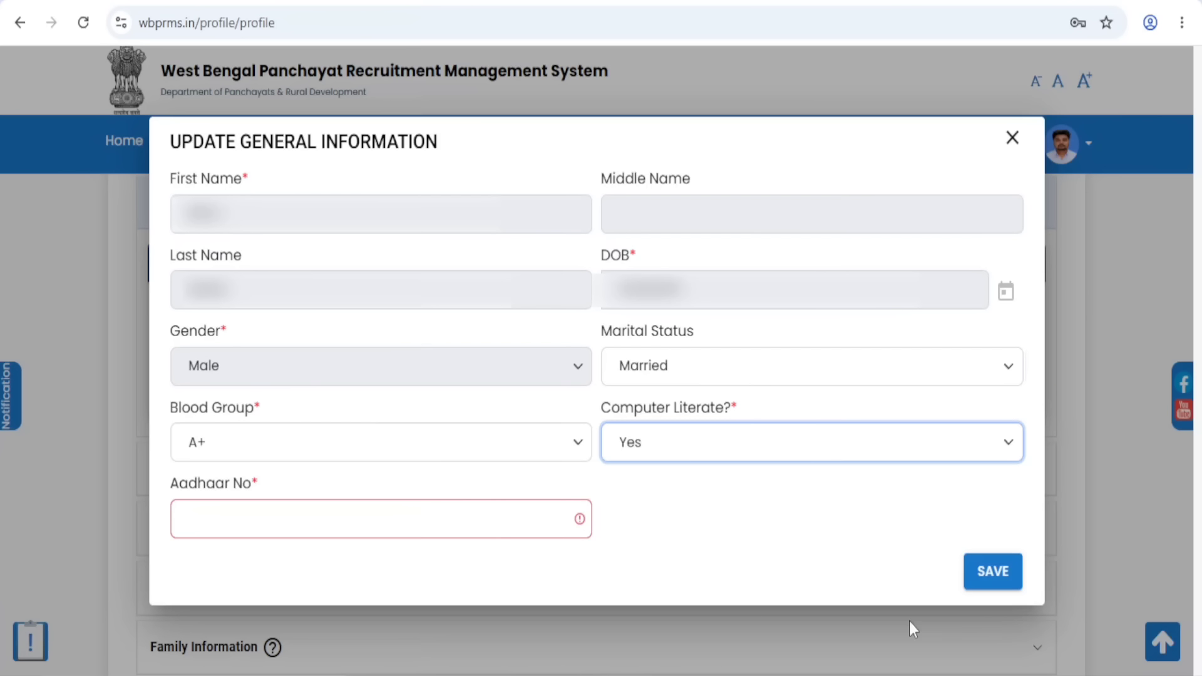
{"action": "left_click", "coordinate": [988, 585]}
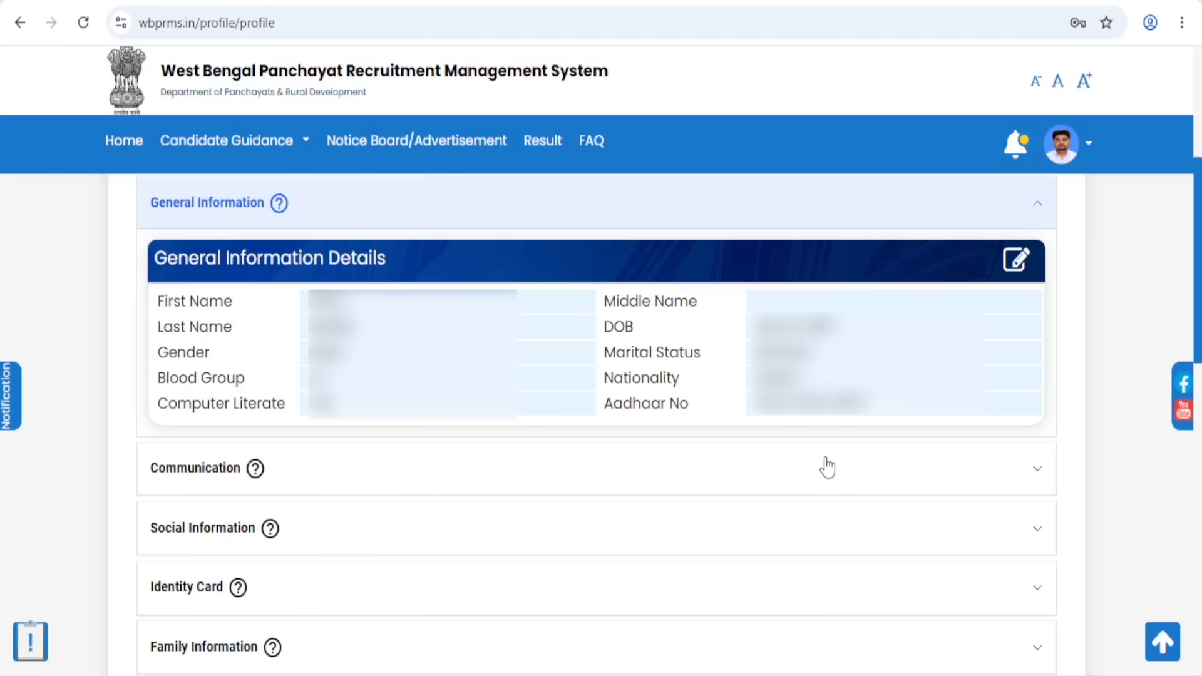
- Check the Communication section, and save the Social Information with the social category set to General
{"action": "left_click", "coordinate": [1038, 471]}
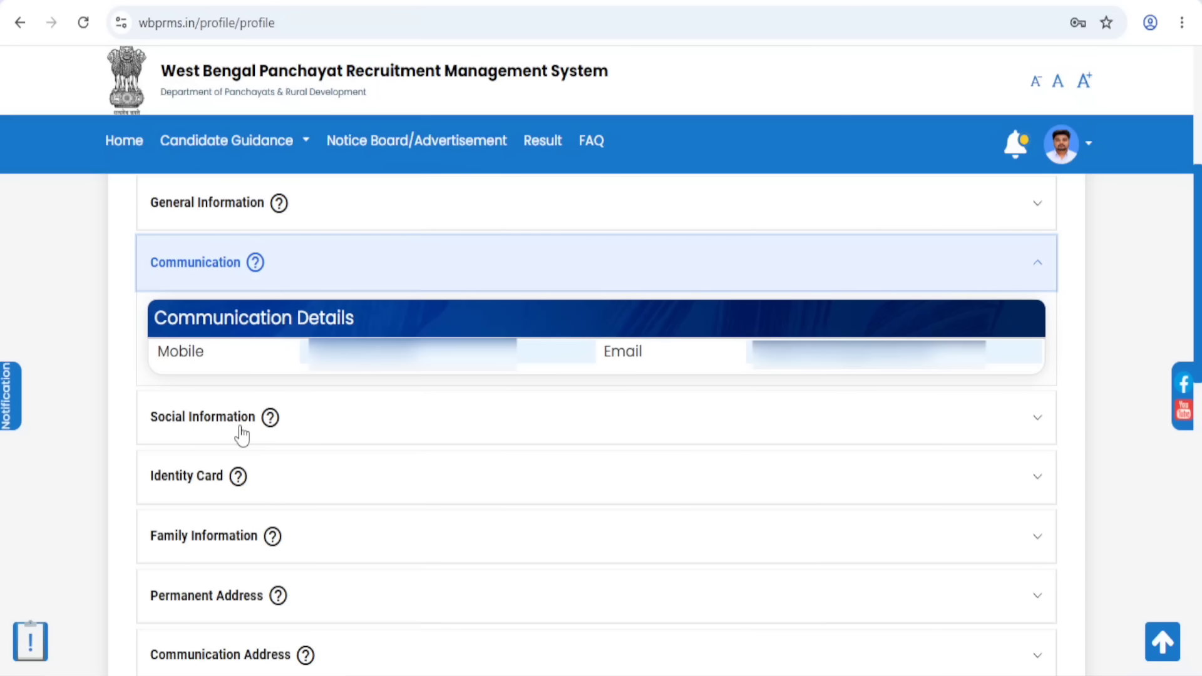
{"action": "left_click", "coordinate": [1038, 419]}
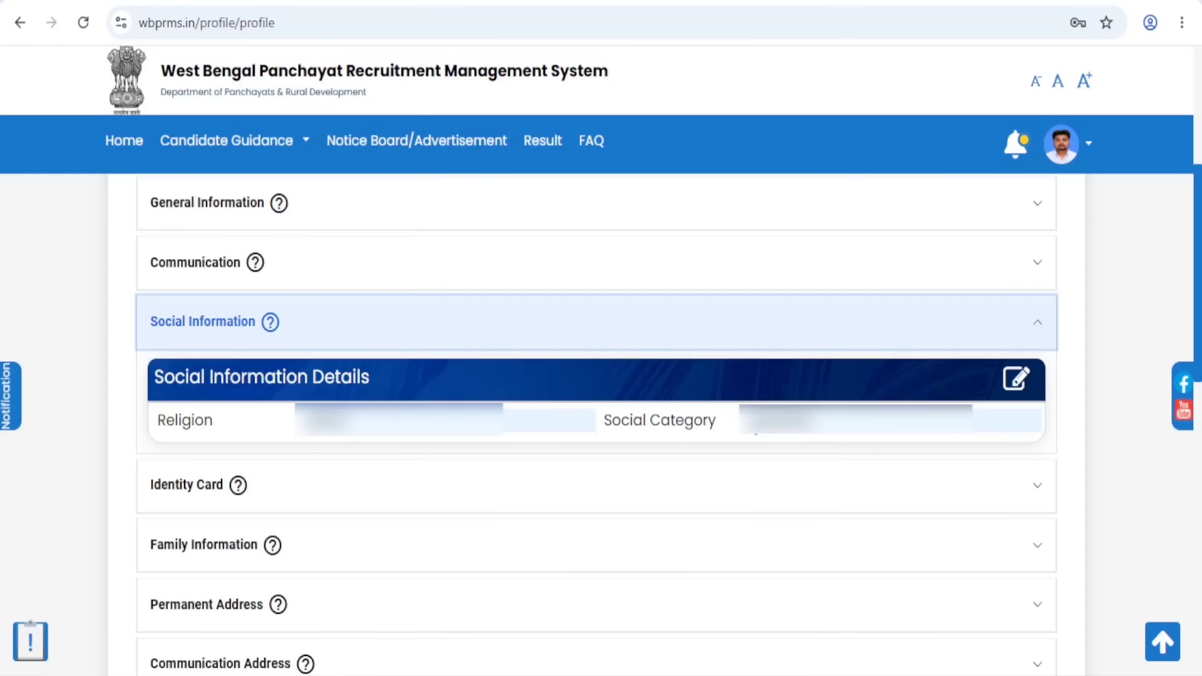
{"action": "left_click", "coordinate": [1017, 379]}
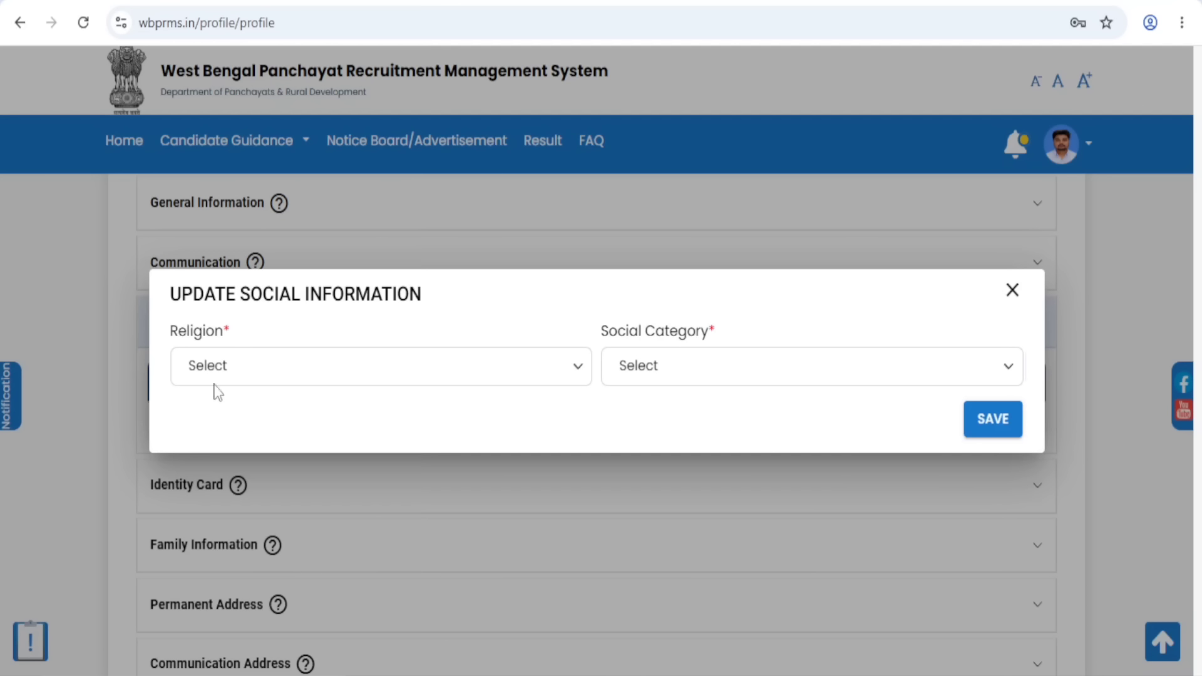
{"action": "left_click", "coordinate": [252, 373]}
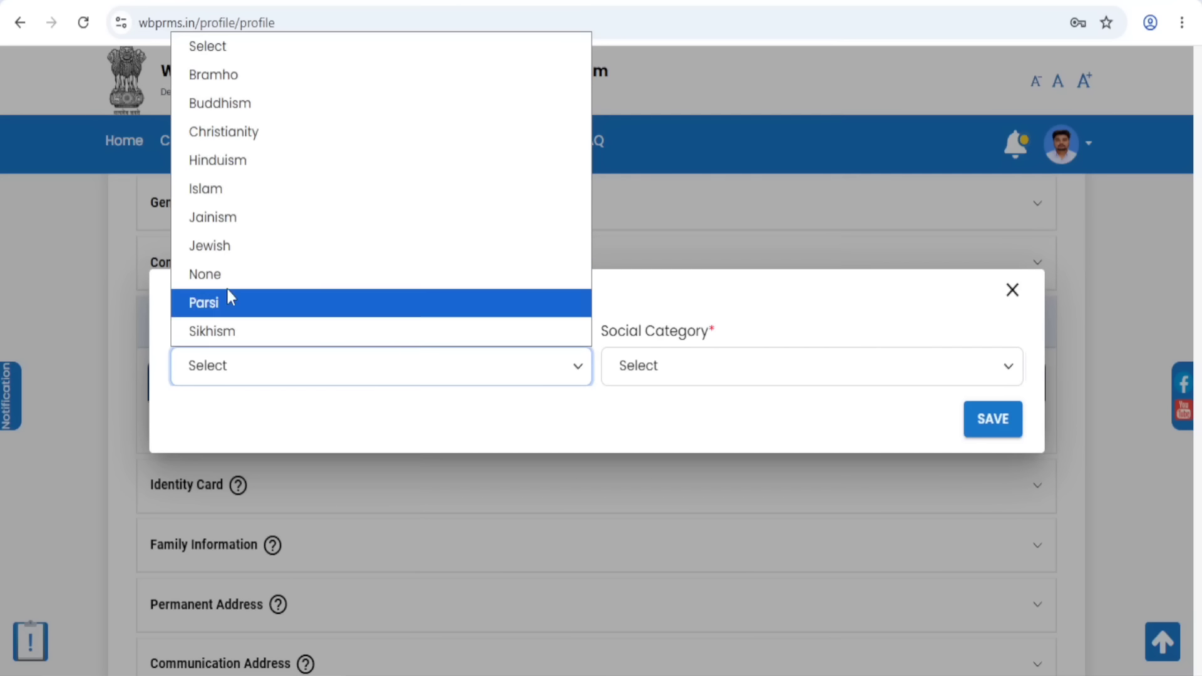
{"action": "left_click", "coordinate": [288, 413]}
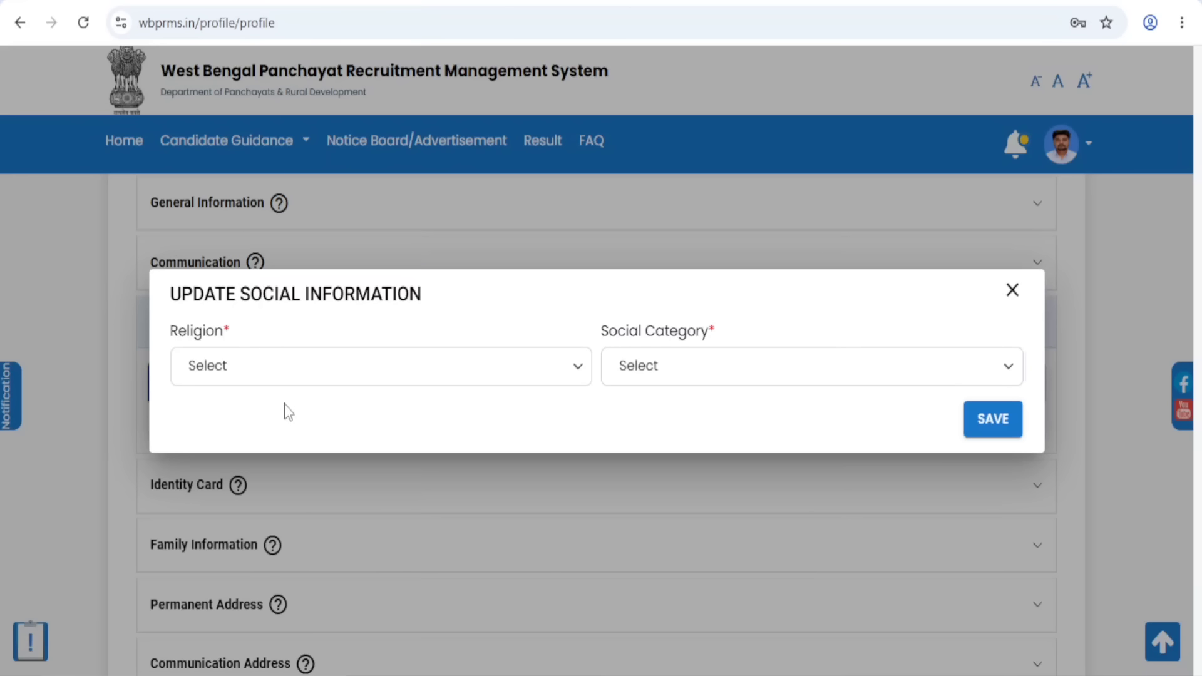
{"action": "left_click", "coordinate": [655, 373]}
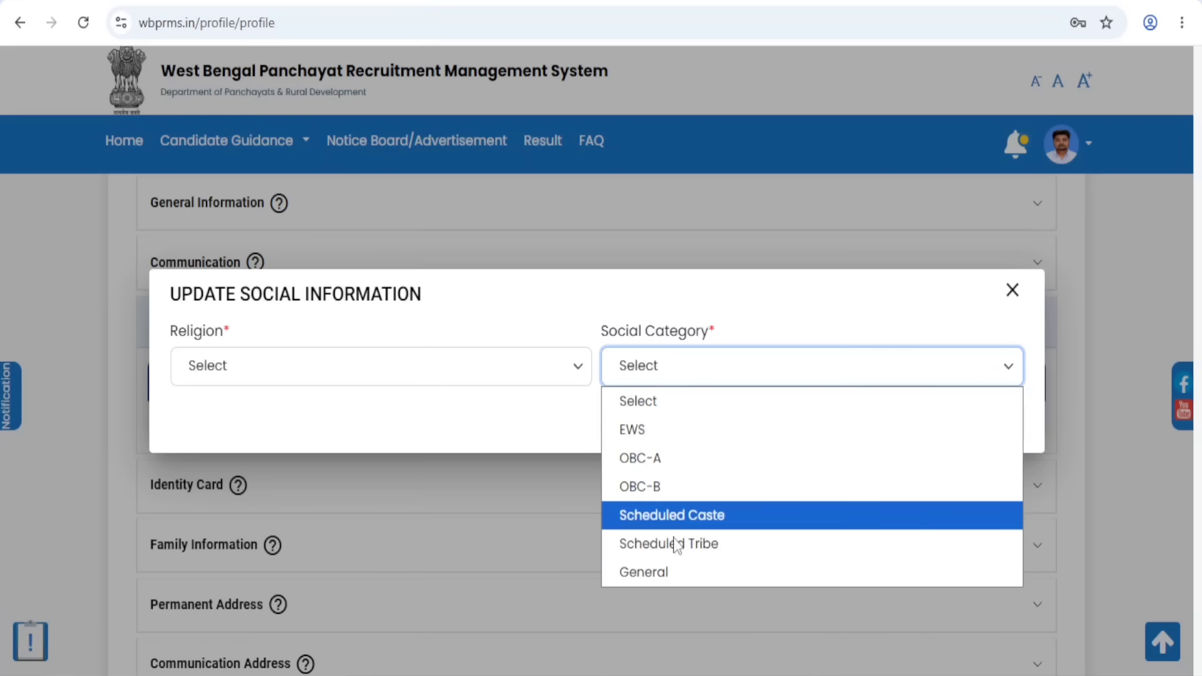
{"action": "left_click", "coordinate": [671, 566]}
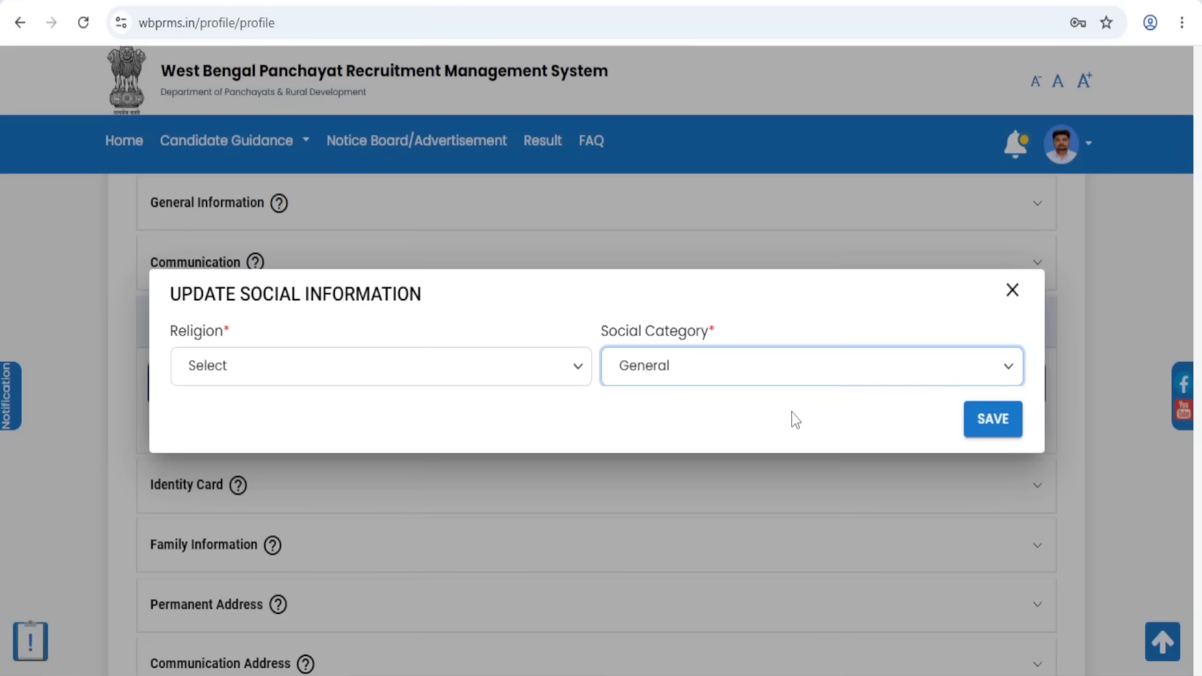
{"action": "left_click", "coordinate": [994, 420]}
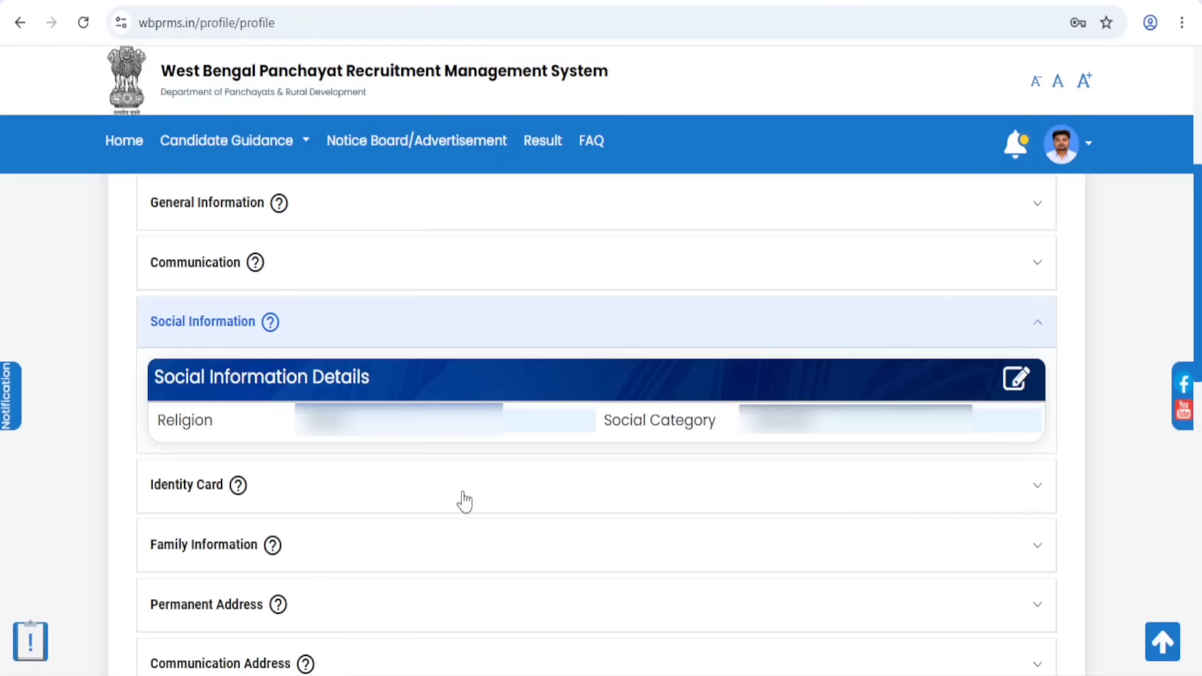
- Edit the Identity Card section, choose PAN as the ID card type and save it
{"action": "left_click", "coordinate": [1036, 492]}
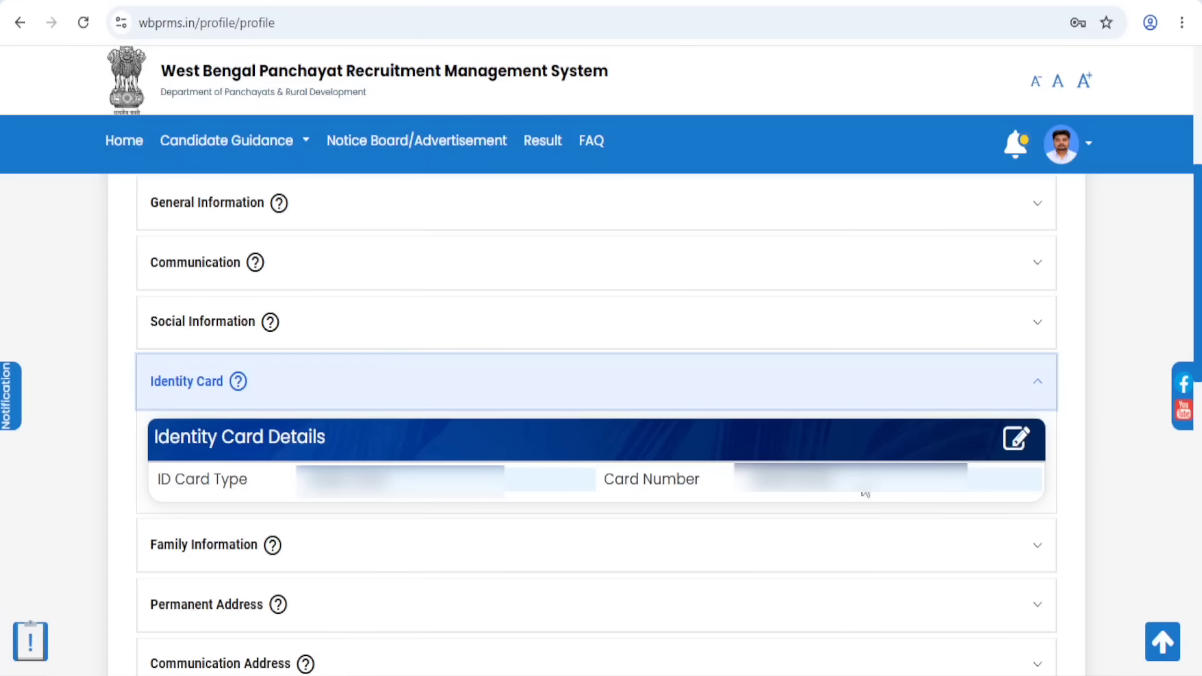
{"action": "left_click", "coordinate": [1015, 442]}
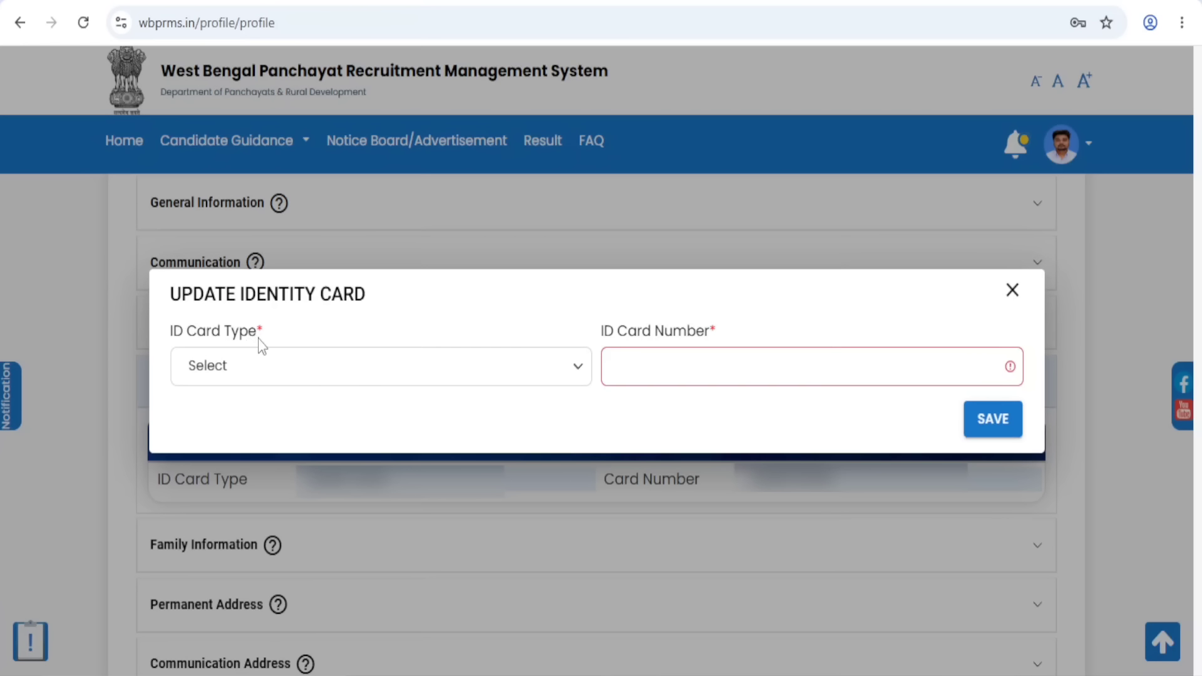
{"action": "left_click", "coordinate": [239, 378]}
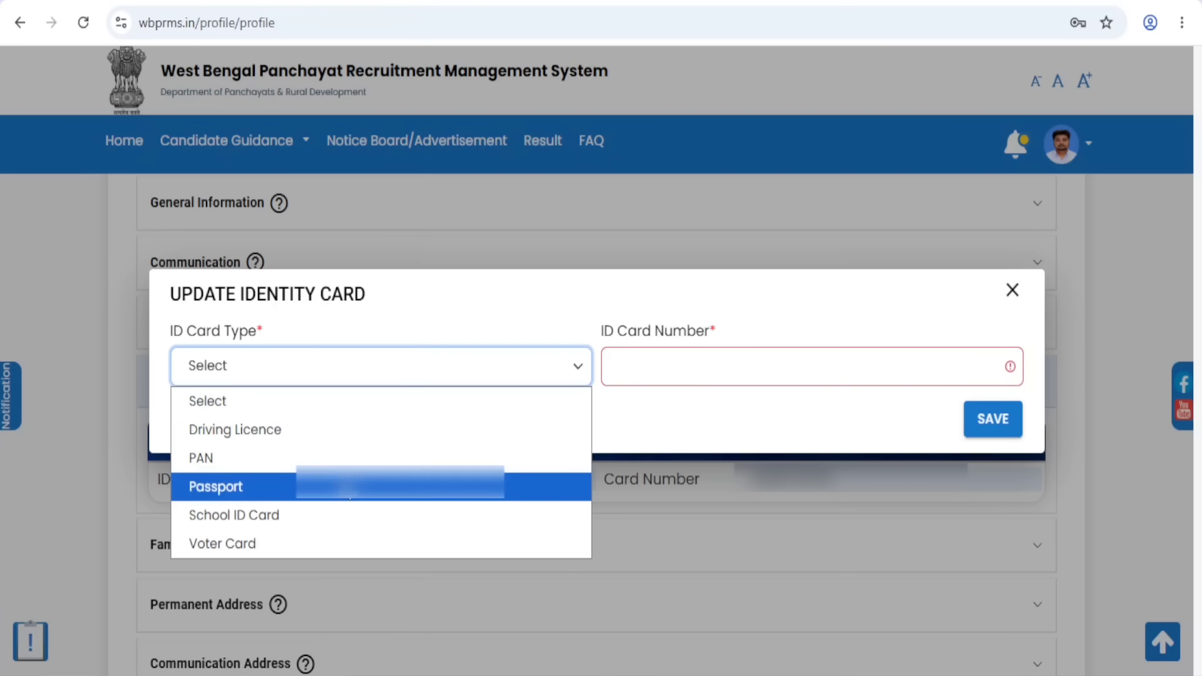
{"action": "left_click", "coordinate": [244, 460]}
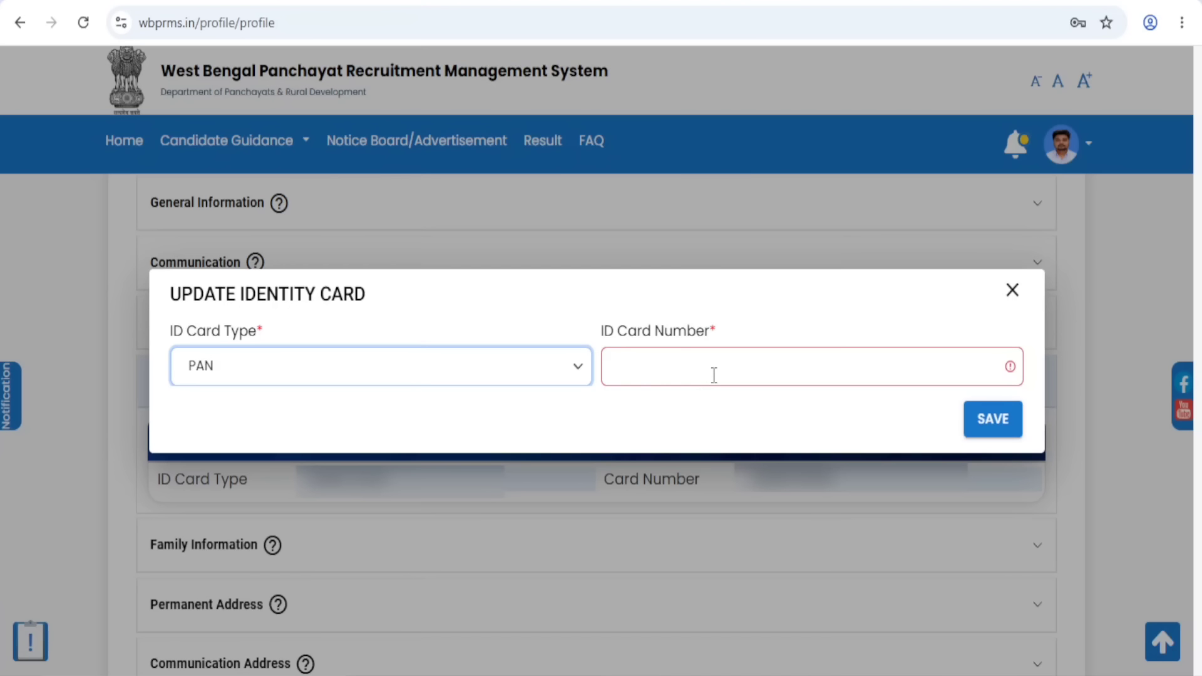
{"action": "left_click", "coordinate": [994, 432]}
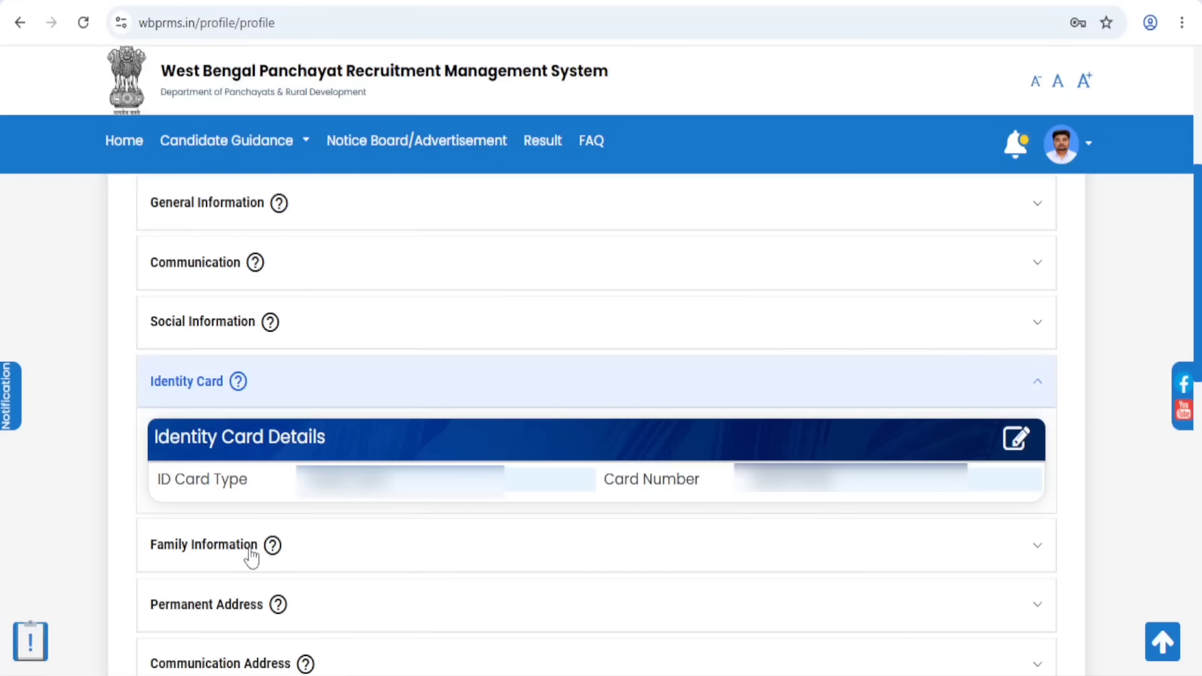
- Open the Family Information details for editing and save them
{"action": "left_click", "coordinate": [1037, 554]}
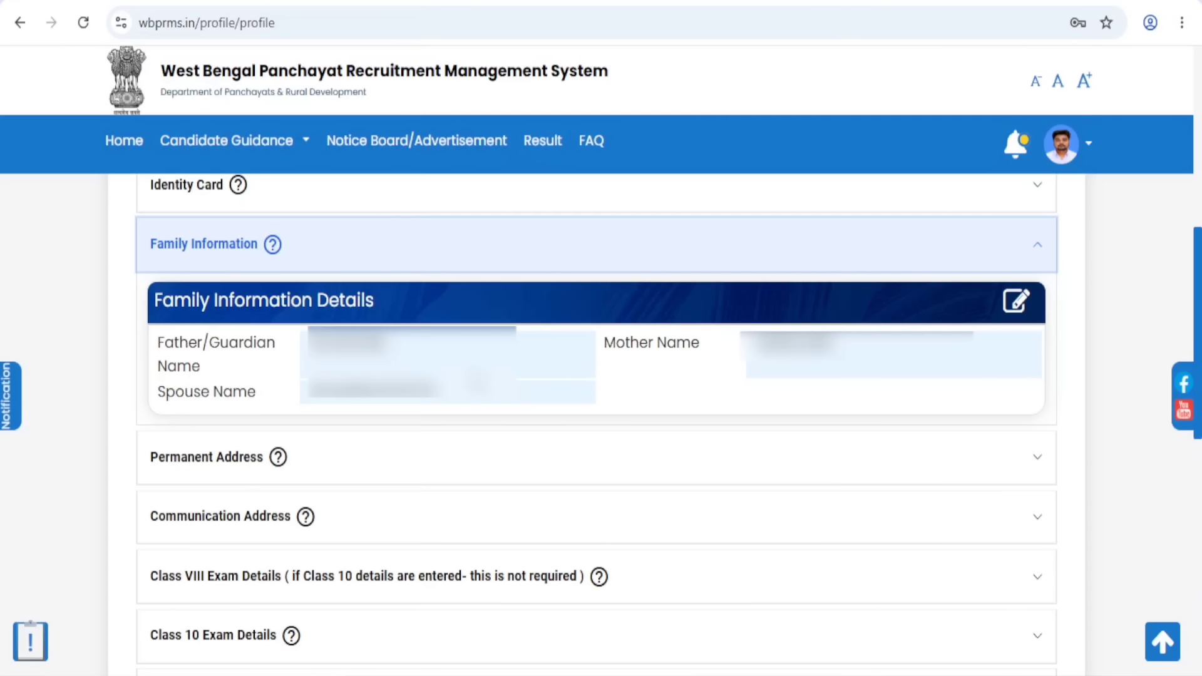
{"action": "left_click", "coordinate": [1015, 303]}
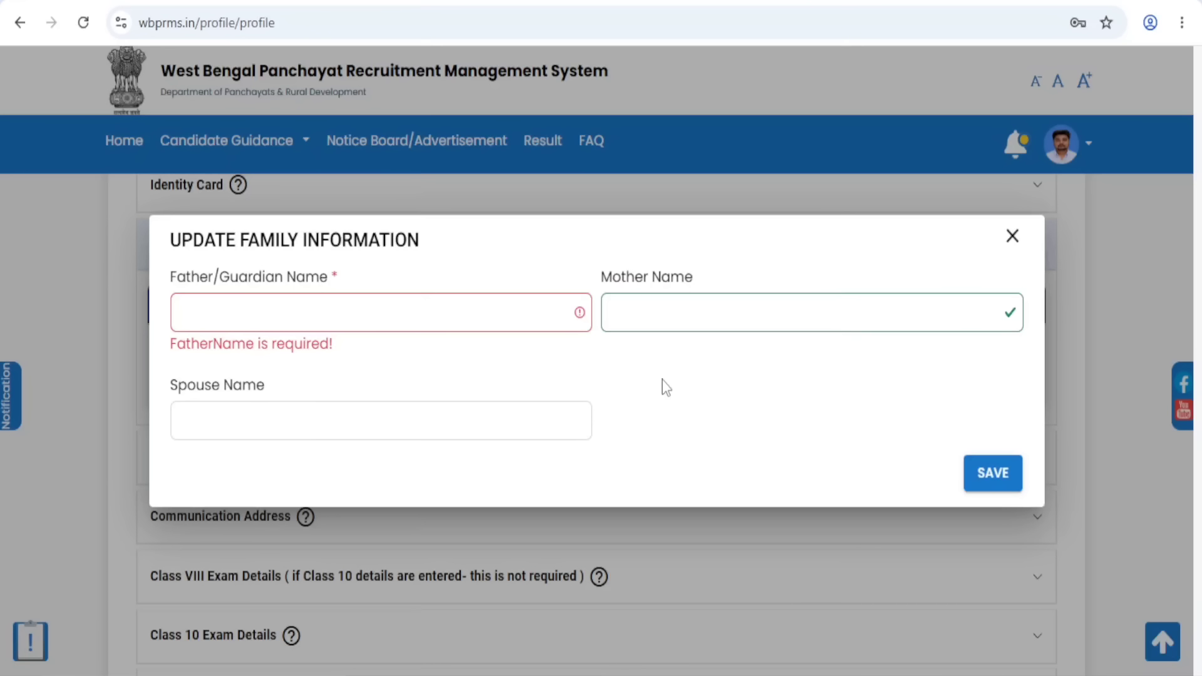
{"action": "left_click", "coordinate": [997, 475]}
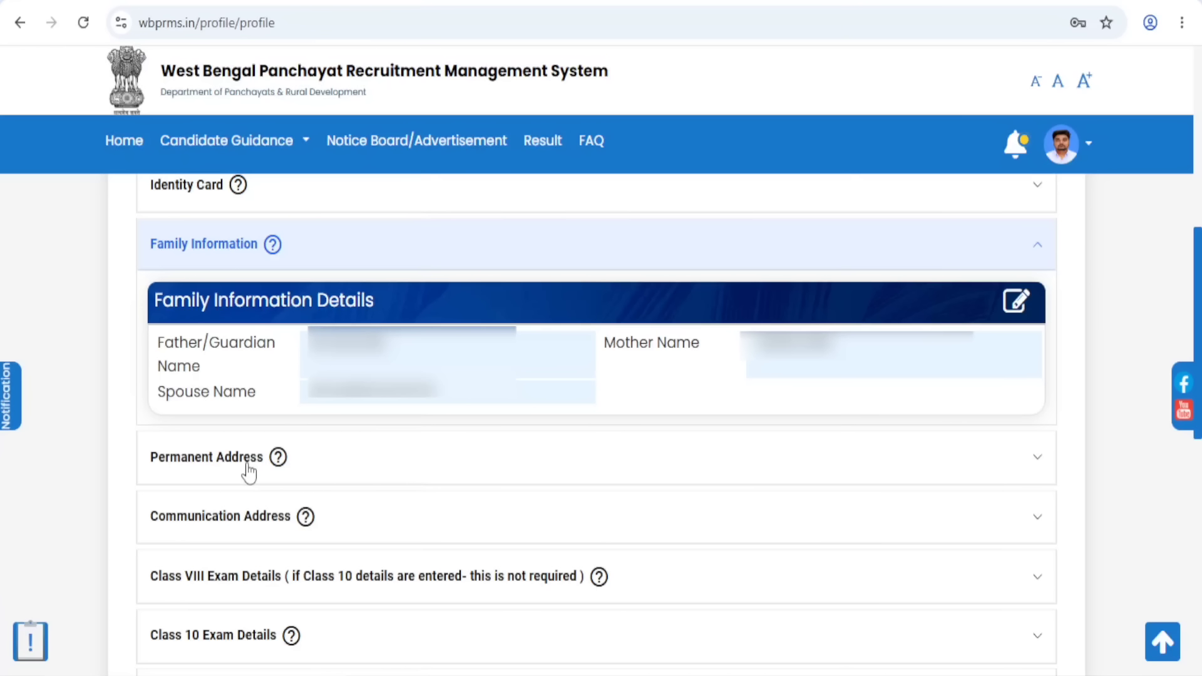
- Open the Permanent Address for editing and set the state to West Bengal and the district to Dinajpur Dakshin
{"action": "left_click", "coordinate": [1034, 462]}
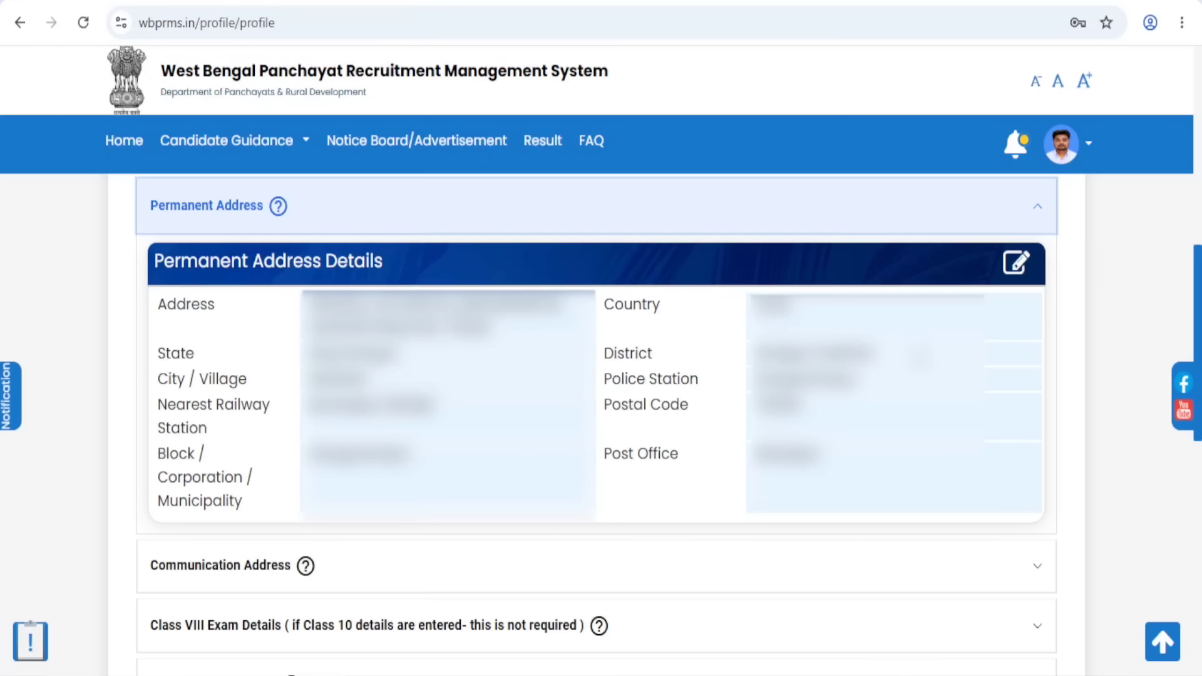
{"action": "left_click", "coordinate": [1017, 266]}
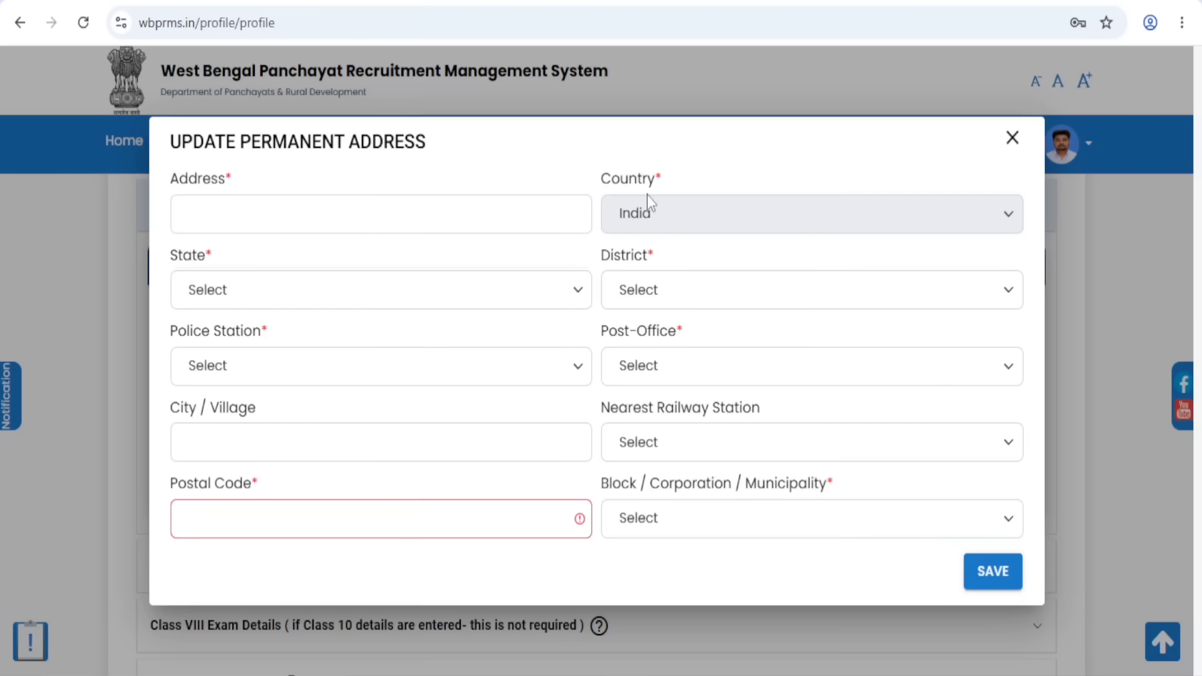
{"action": "left_click", "coordinate": [211, 292]}
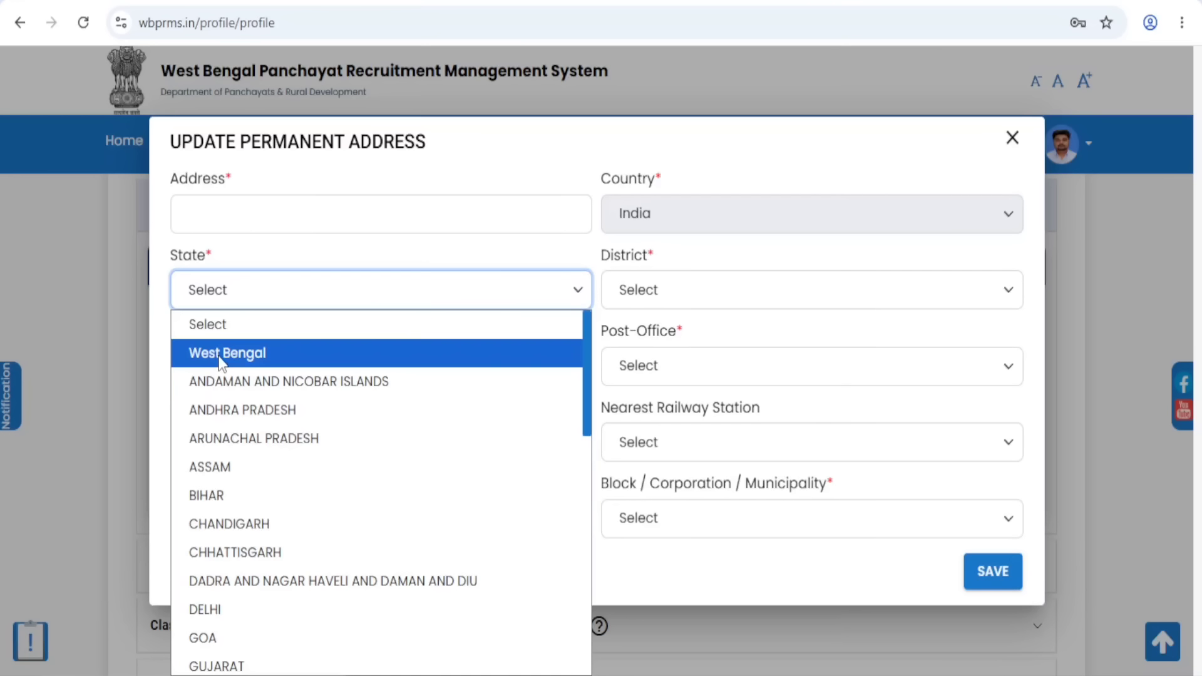
{"action": "left_click", "coordinate": [215, 355]}
{"action": "left_click", "coordinate": [639, 305]}
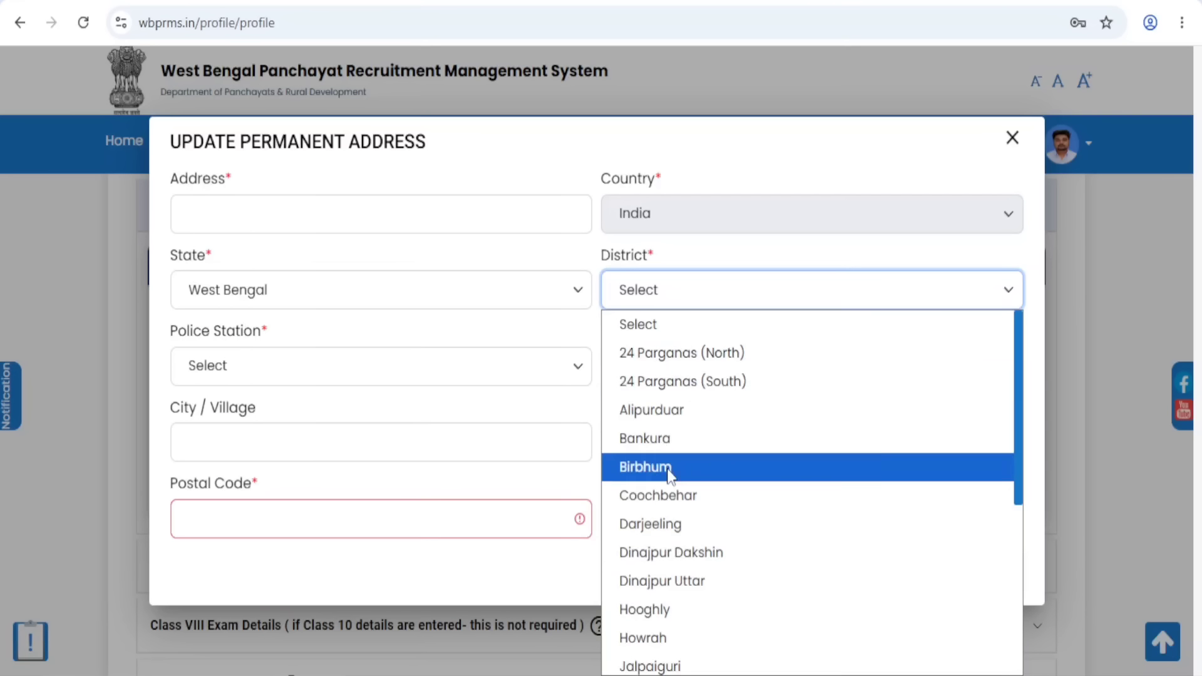
{"action": "left_click", "coordinate": [682, 553]}
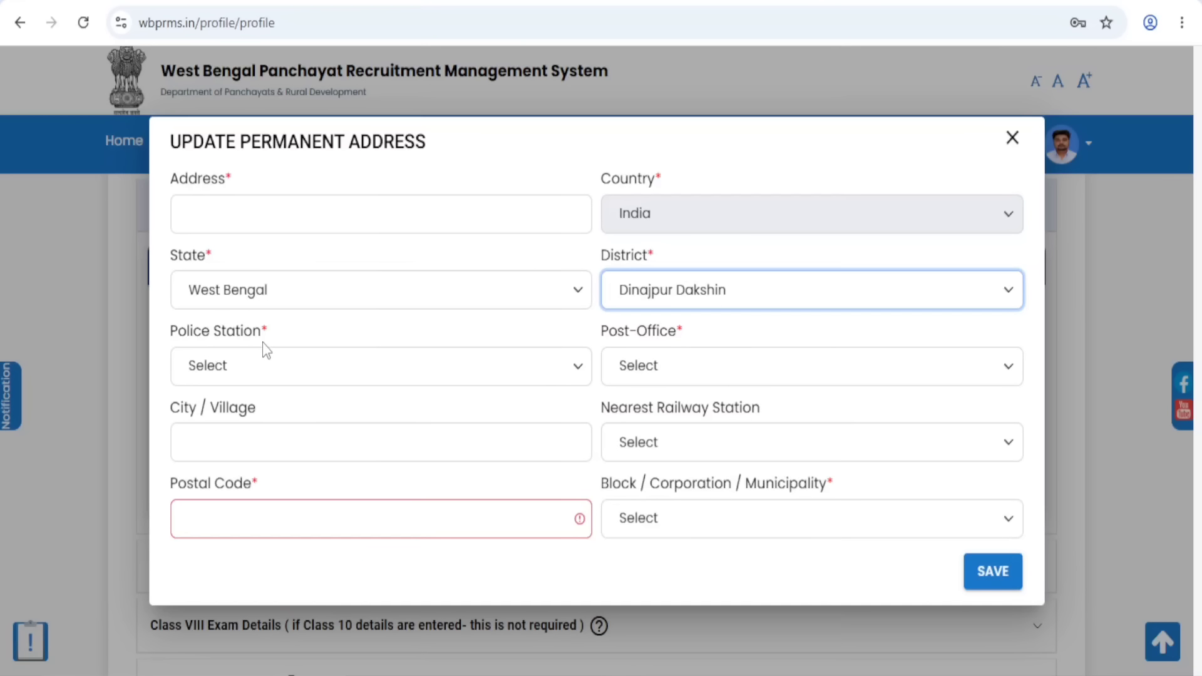
- Set the permanent address's police station to Gangarampur, check the post office options, and save the address
{"action": "left_click", "coordinate": [224, 381]}
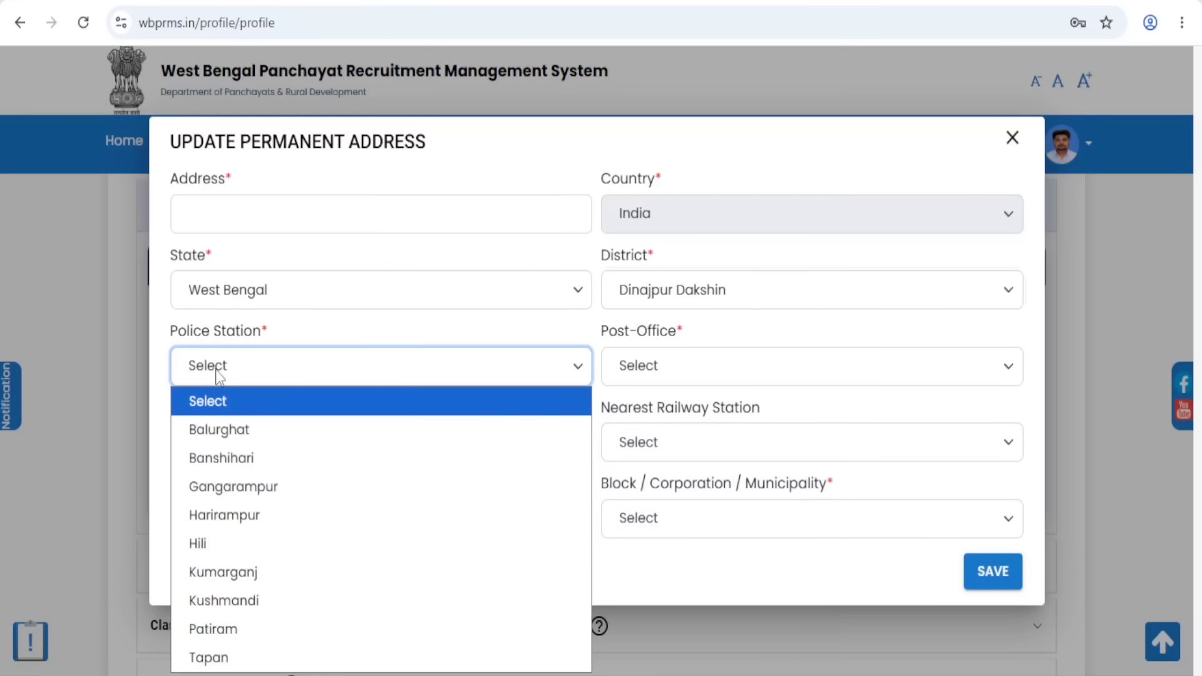
{"action": "left_click", "coordinate": [223, 487]}
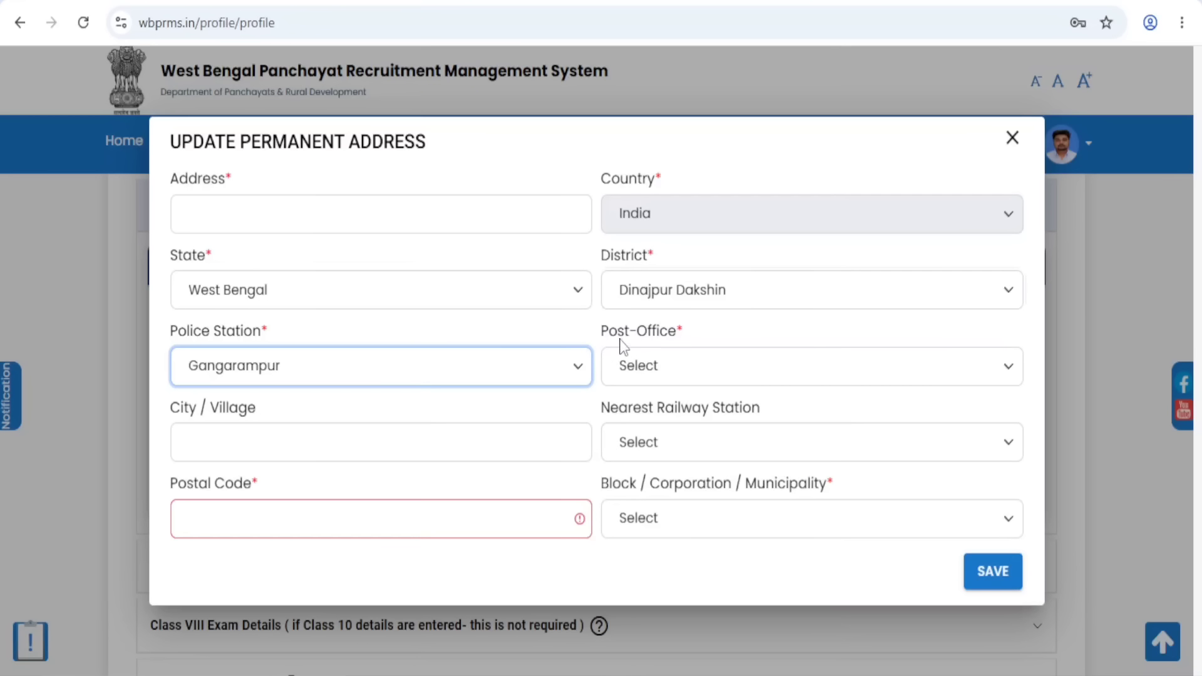
{"action": "left_click", "coordinate": [658, 368]}
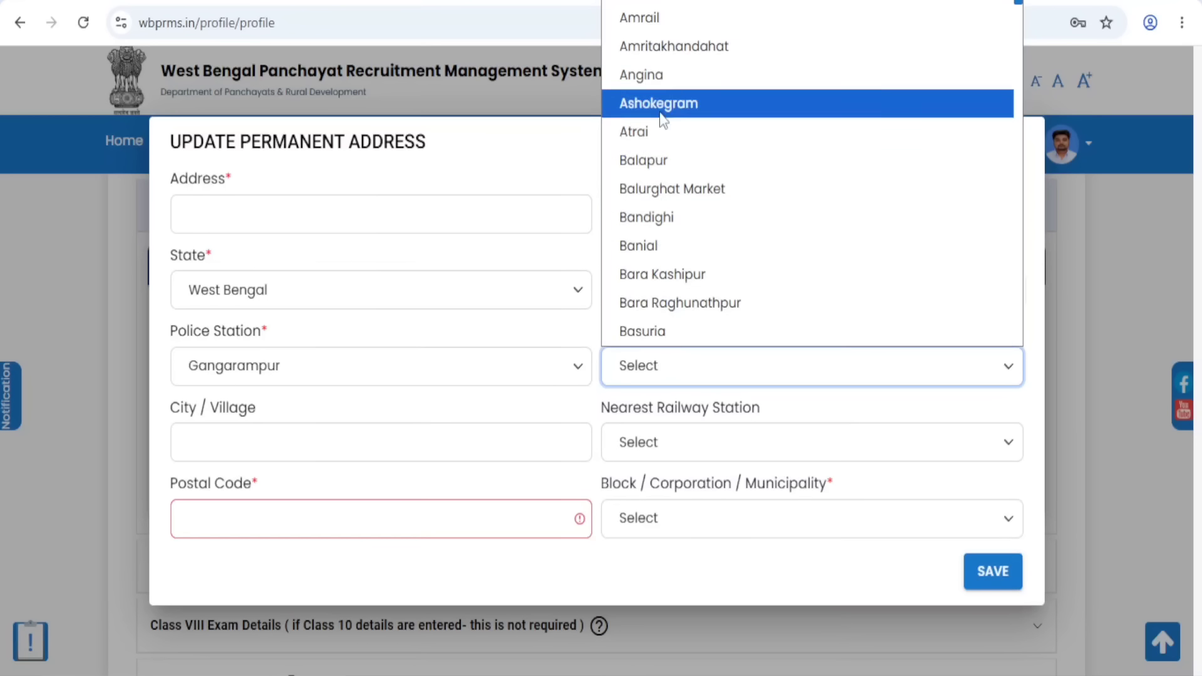
{"action": "scroll", "coordinate": [671, 220], "scroll_direction": "down", "scroll_amount": 3}
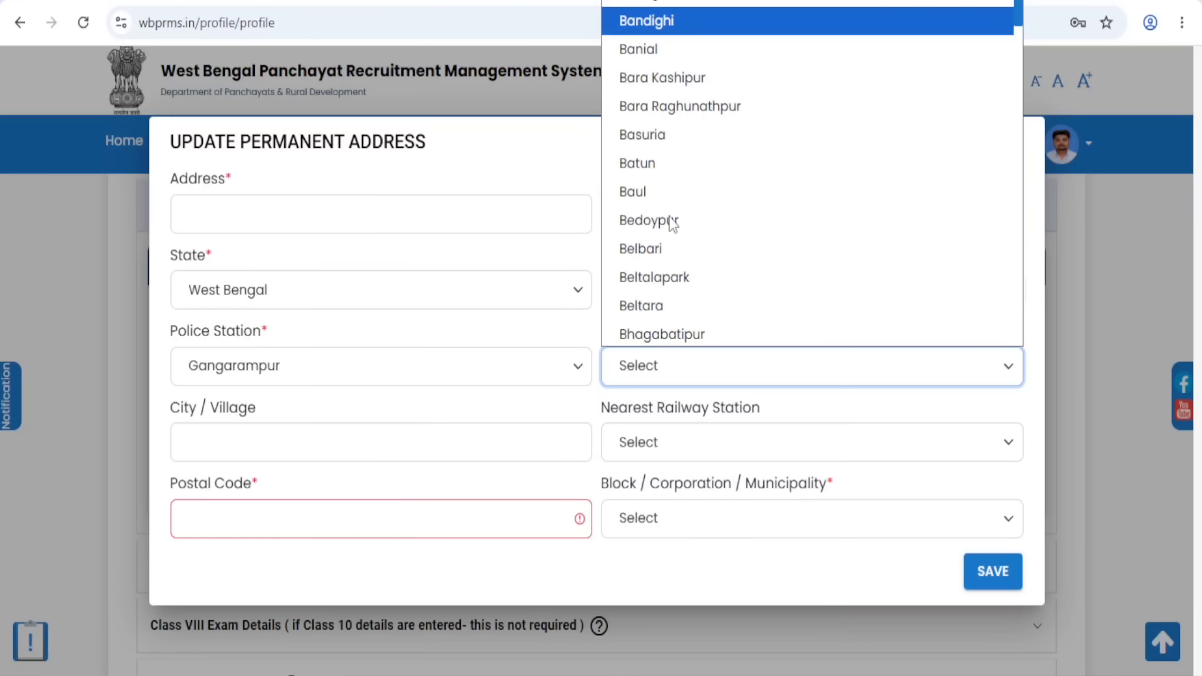
{"action": "left_click", "coordinate": [571, 343]}
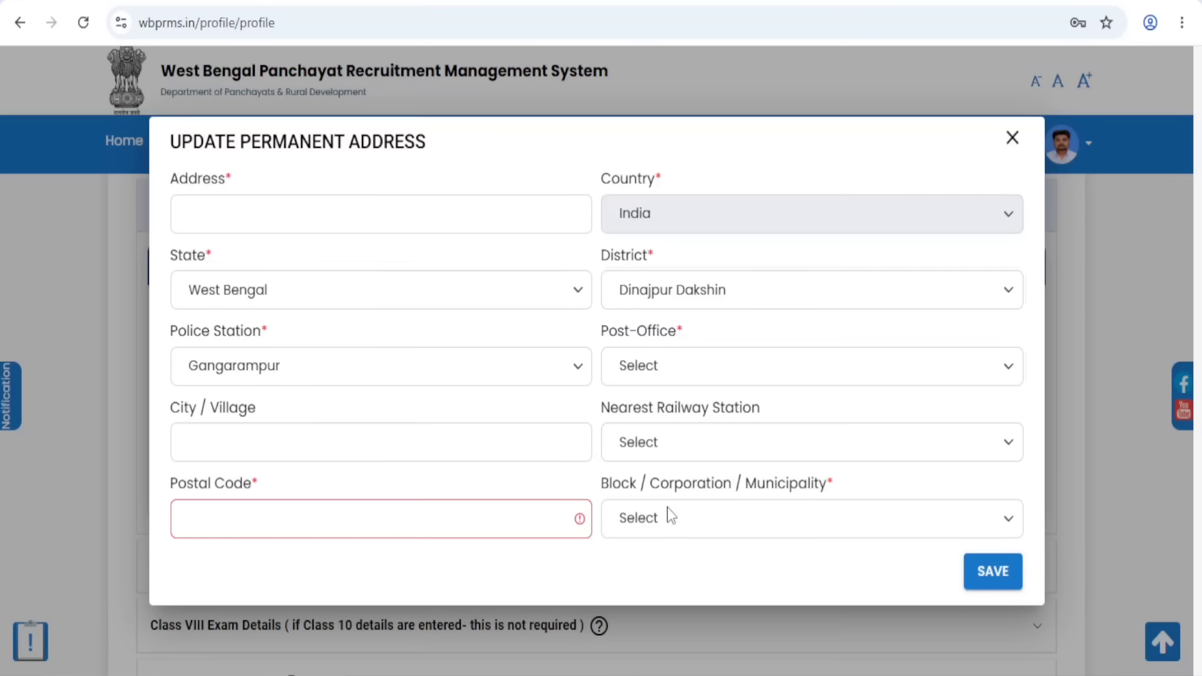
{"action": "left_click", "coordinate": [982, 584]}
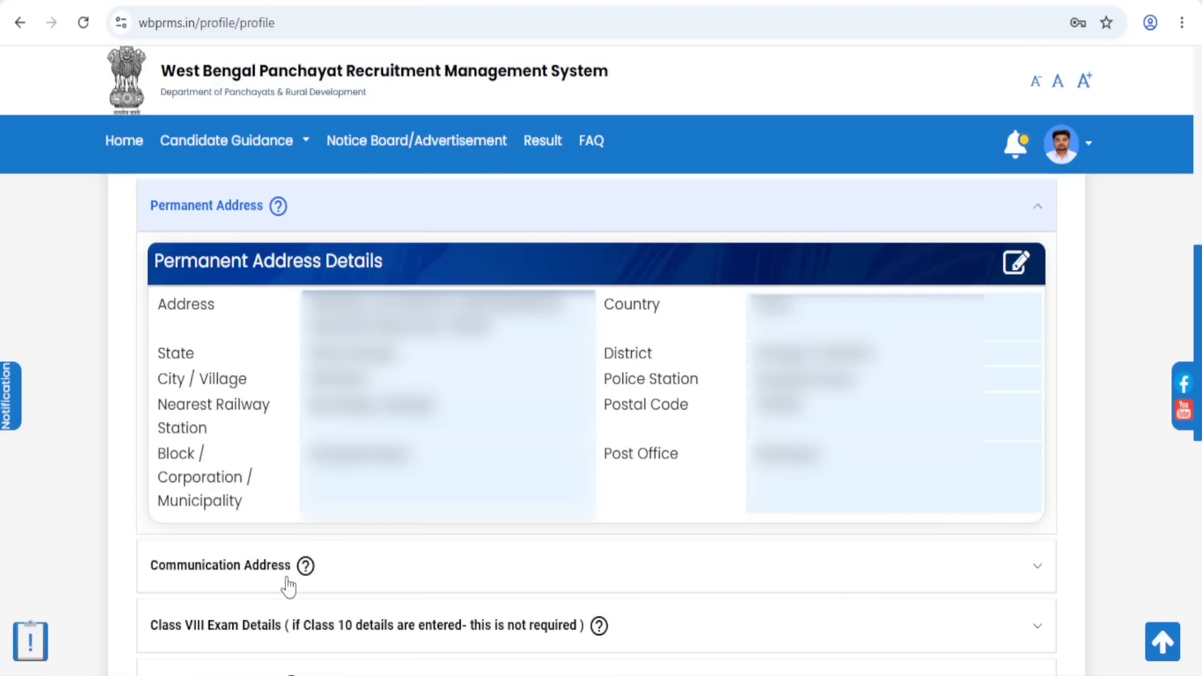
- Open the Communication Address details for editing and save them
{"action": "left_click", "coordinate": [1037, 568]}
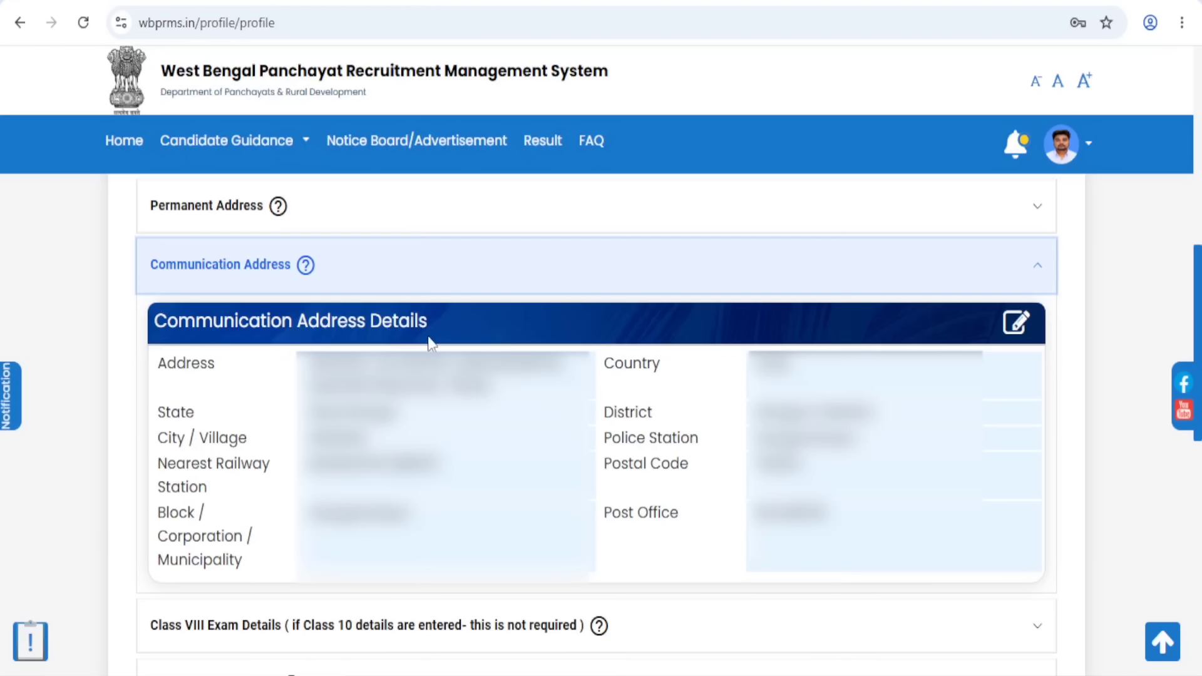
{"action": "left_click", "coordinate": [1016, 324]}
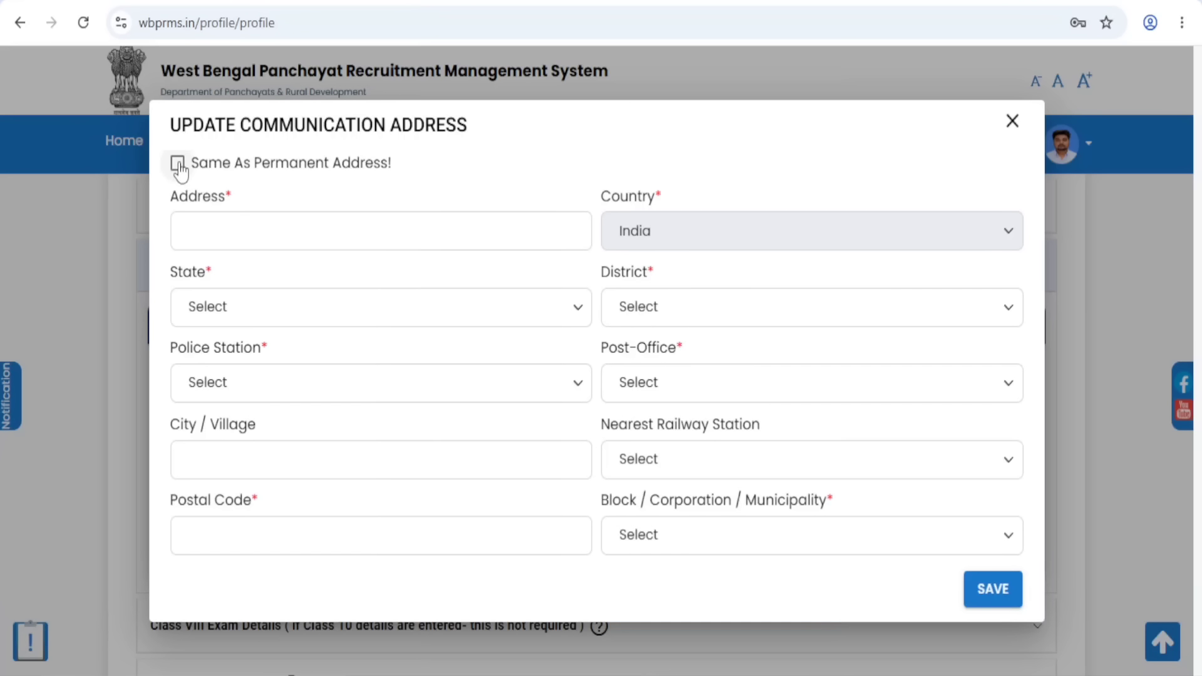
{"action": "left_click", "coordinate": [977, 592]}
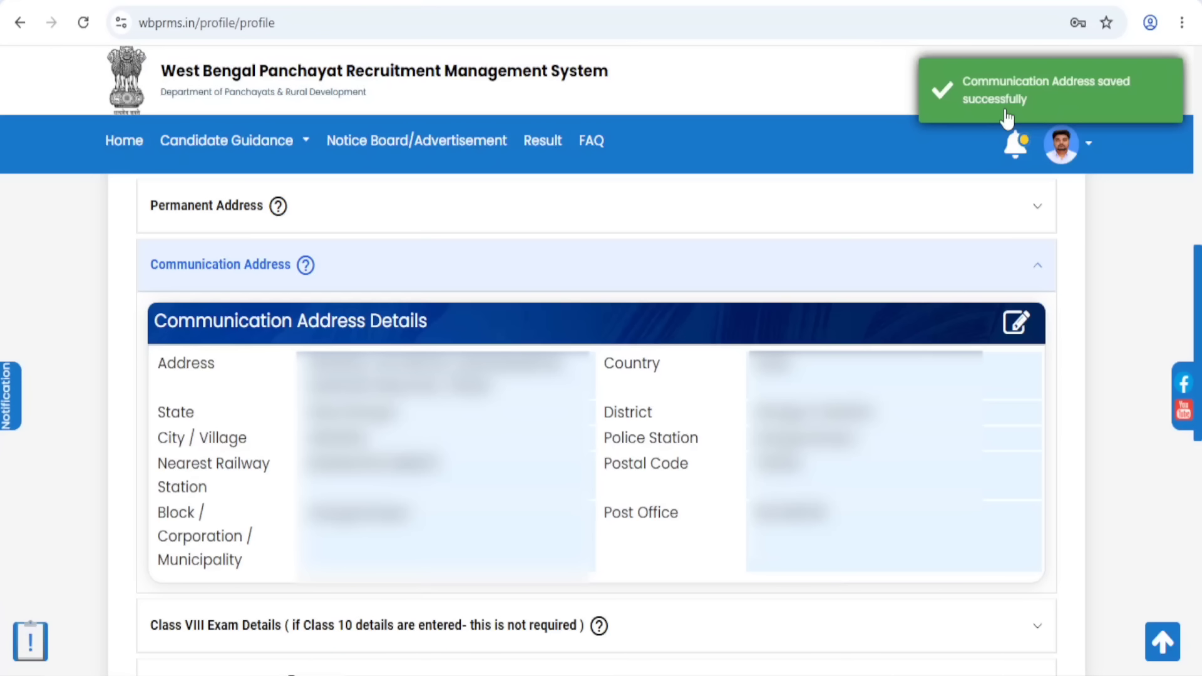
- Review the fields of the Class VIII exam details form and close it without entering anything
{"action": "scroll", "coordinate": [507, 328], "scroll_direction": "down", "scroll_amount": 6}
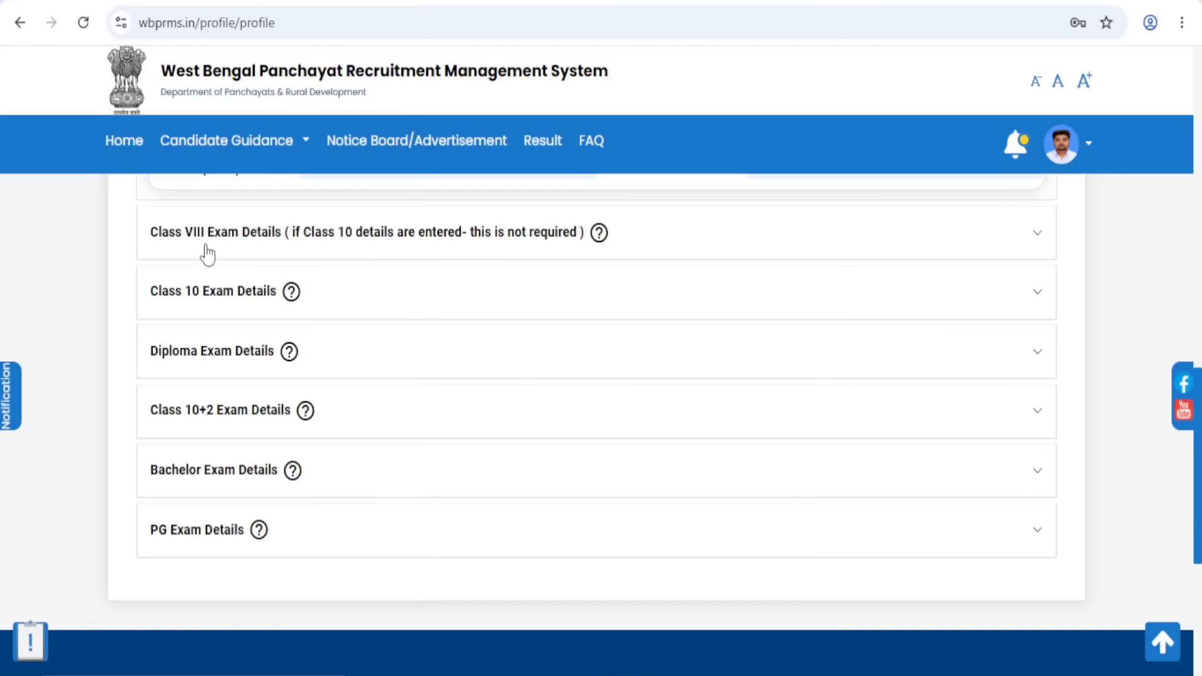
{"action": "left_click", "coordinate": [1037, 240]}
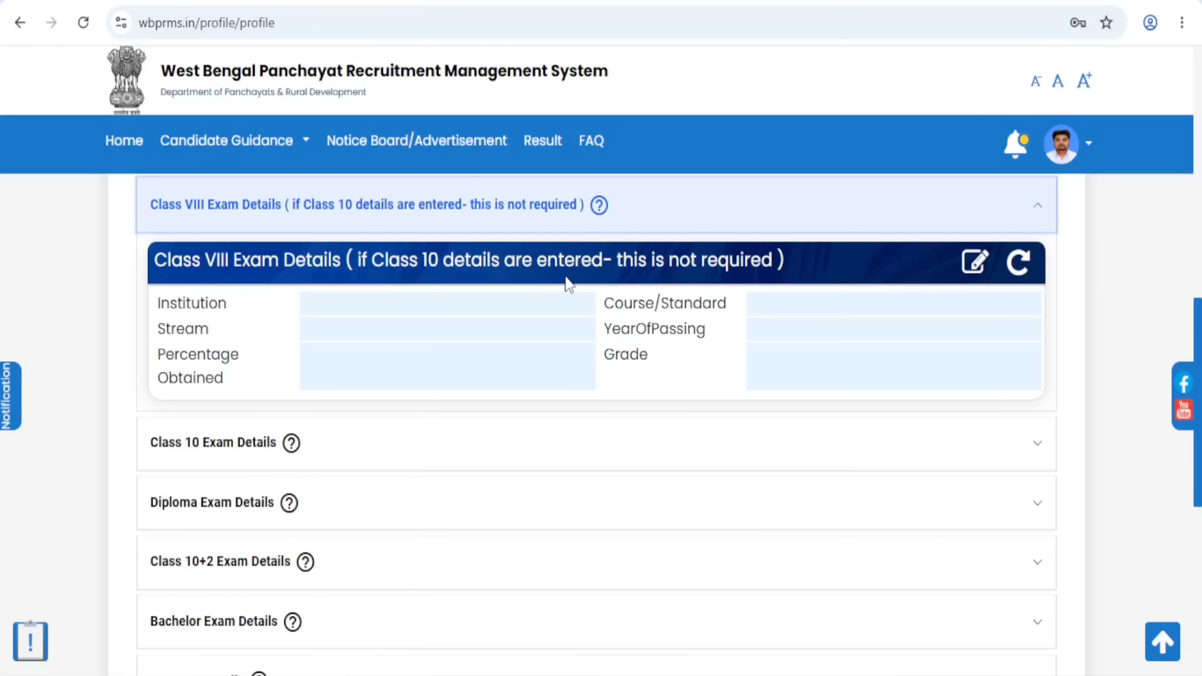
{"action": "left_click", "coordinate": [977, 267]}
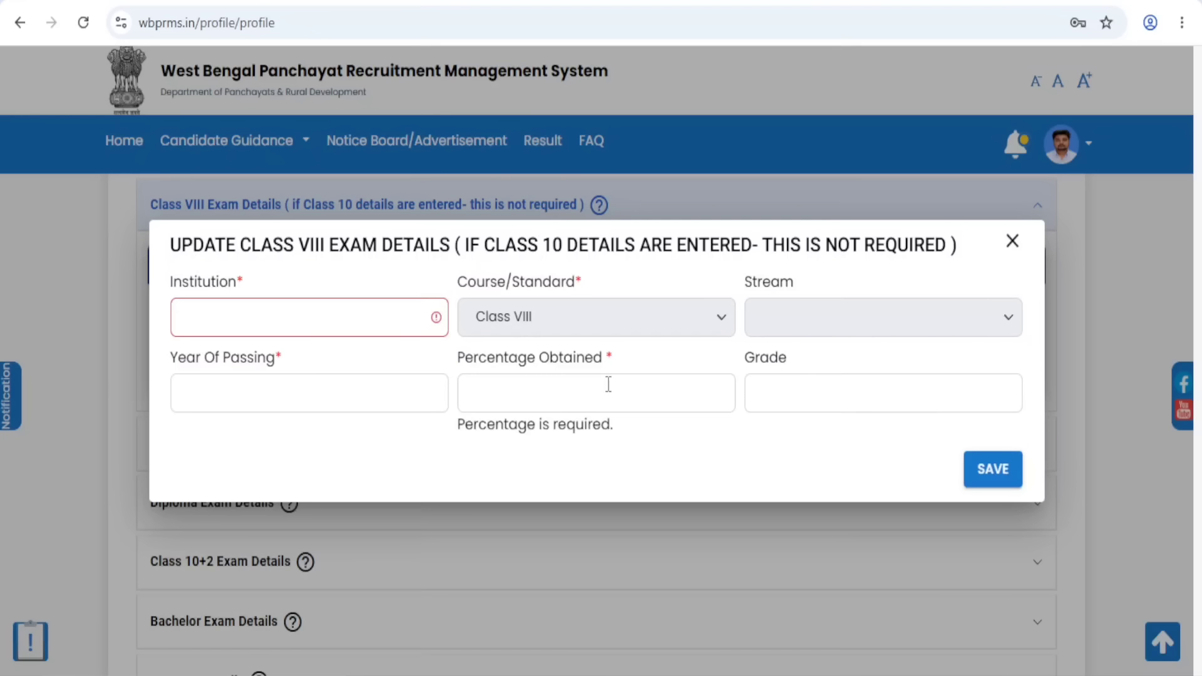
{"action": "key", "text": "Escape"}
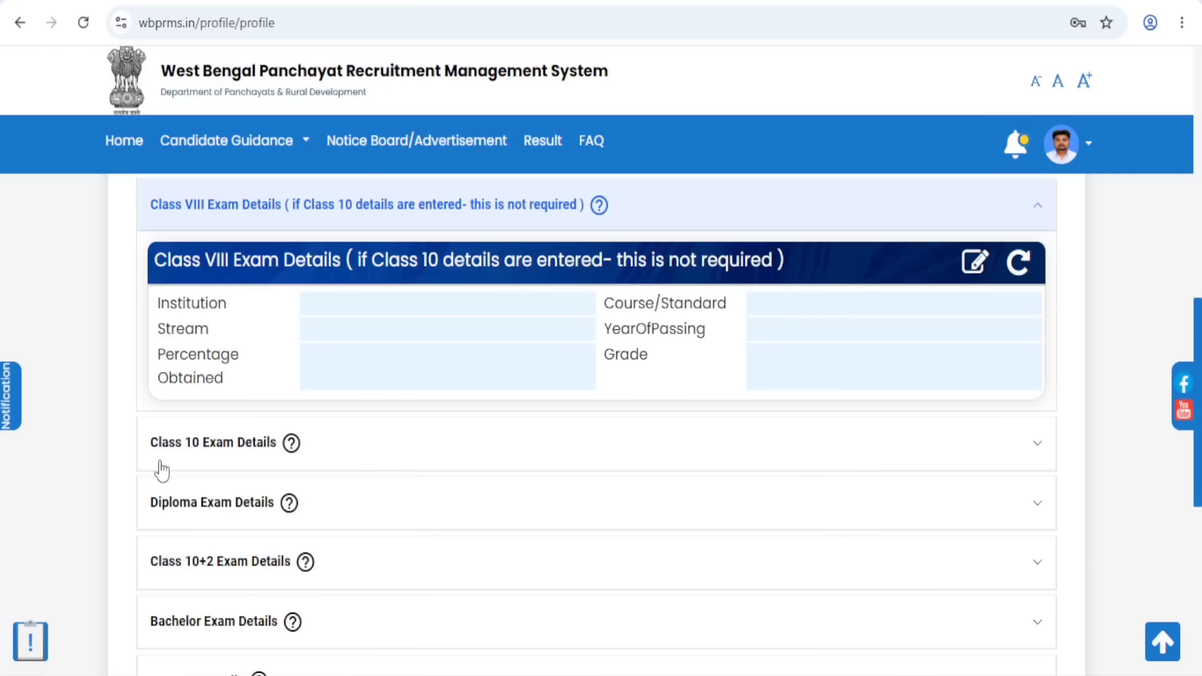
- Edit the Class 10 exam details, choose West Bengal Board of Secondary Education as the board, and save the section
{"action": "left_click", "coordinate": [1038, 448]}
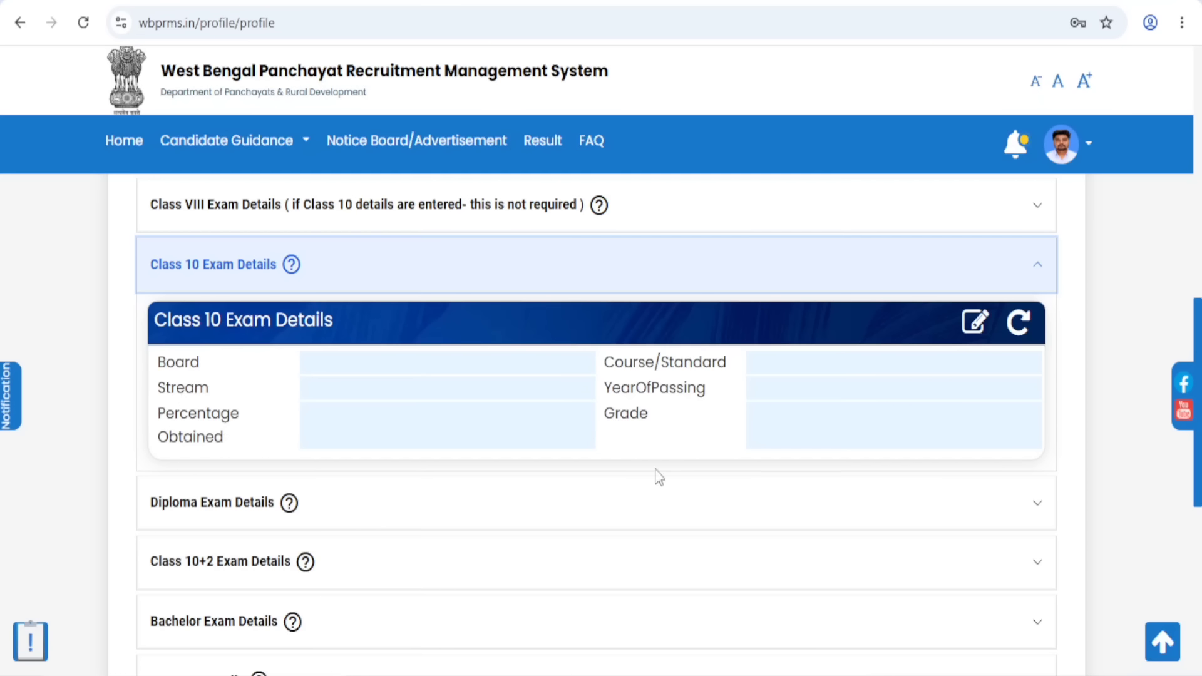
{"action": "left_click", "coordinate": [974, 326]}
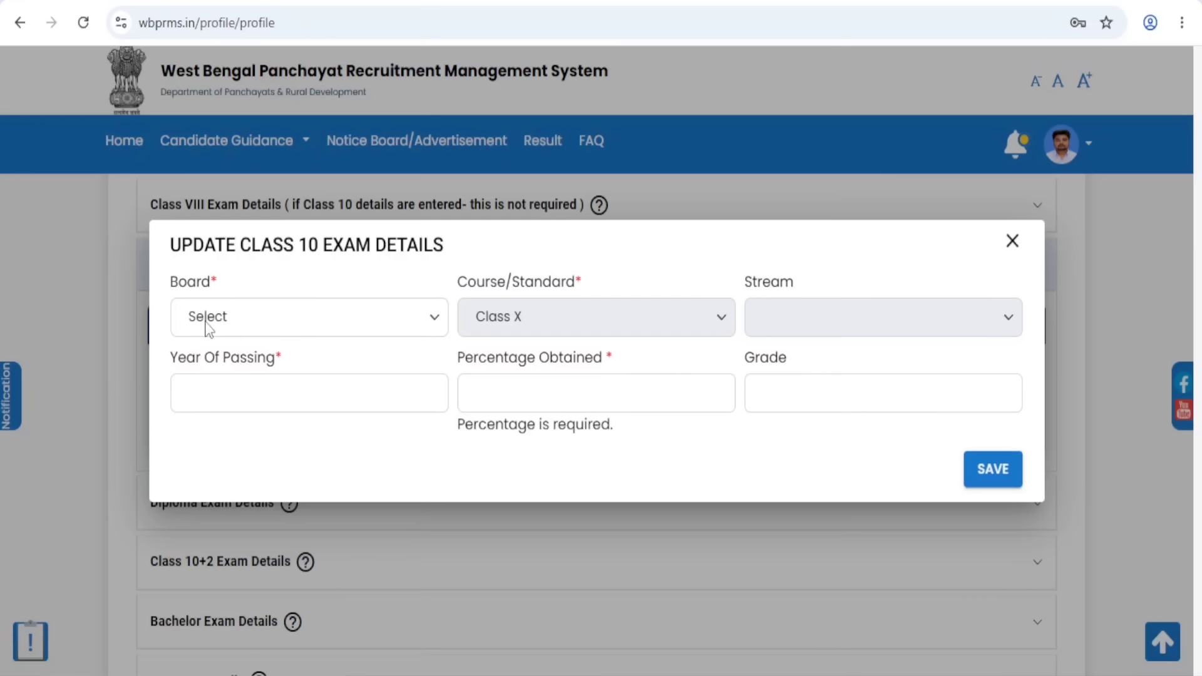
{"action": "left_click", "coordinate": [227, 321]}
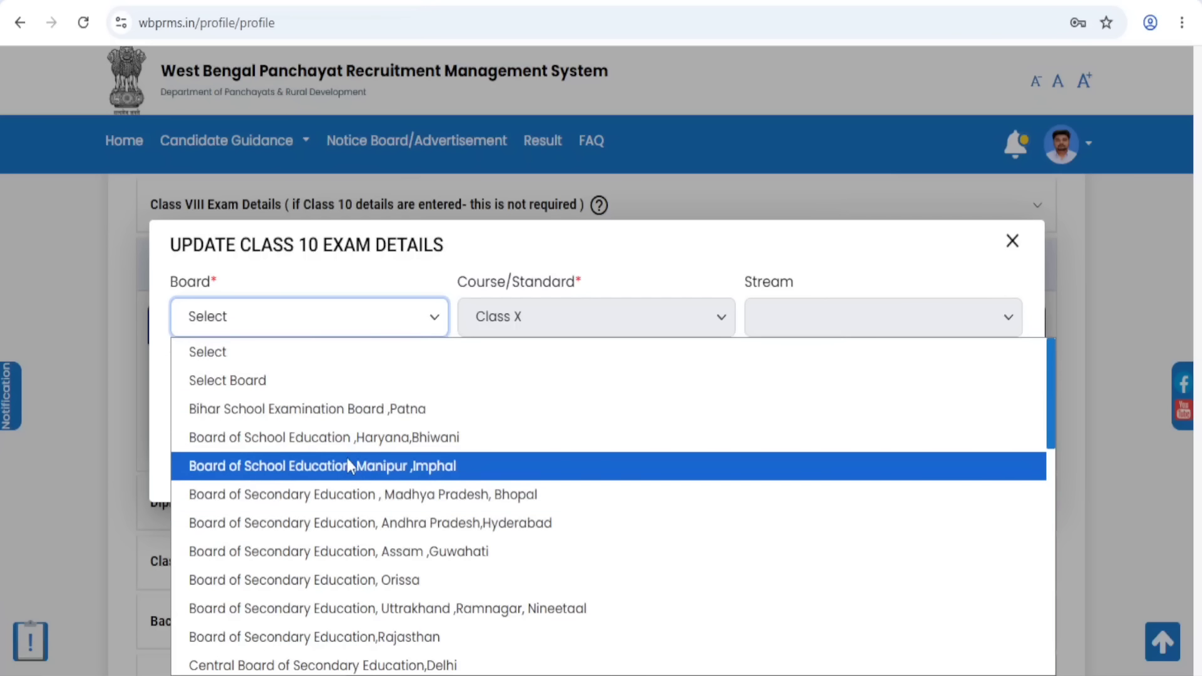
{"action": "scroll", "coordinate": [348, 459], "scroll_direction": "down", "scroll_amount": 10}
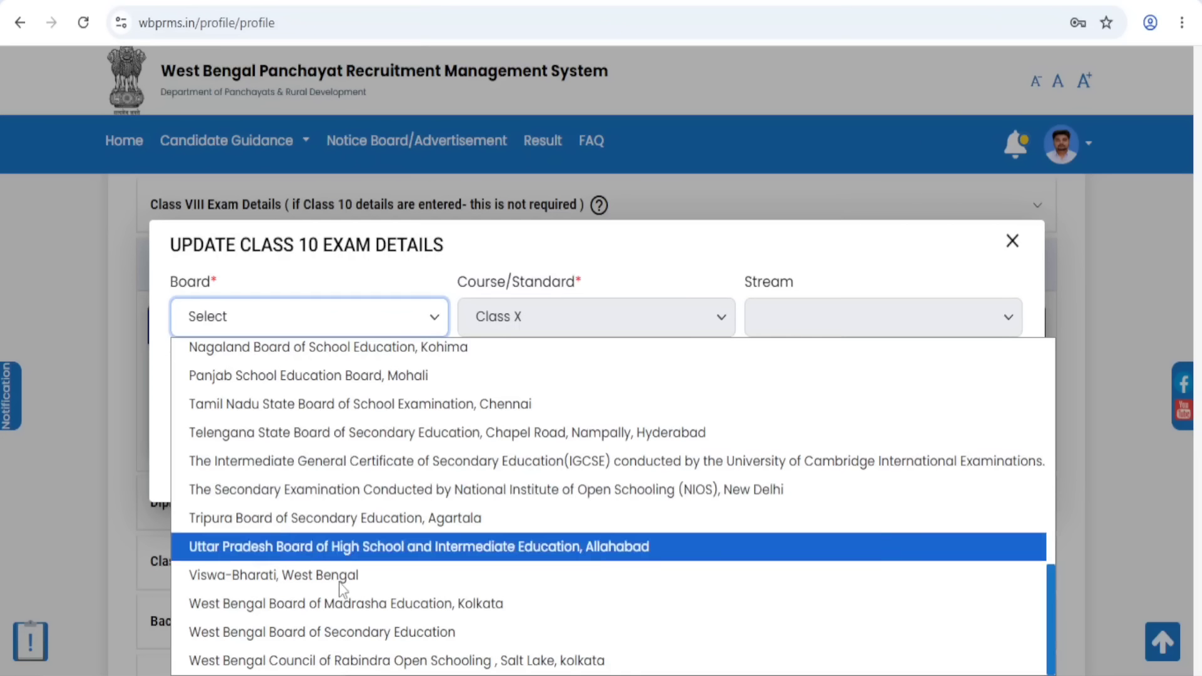
{"action": "left_click", "coordinate": [371, 633]}
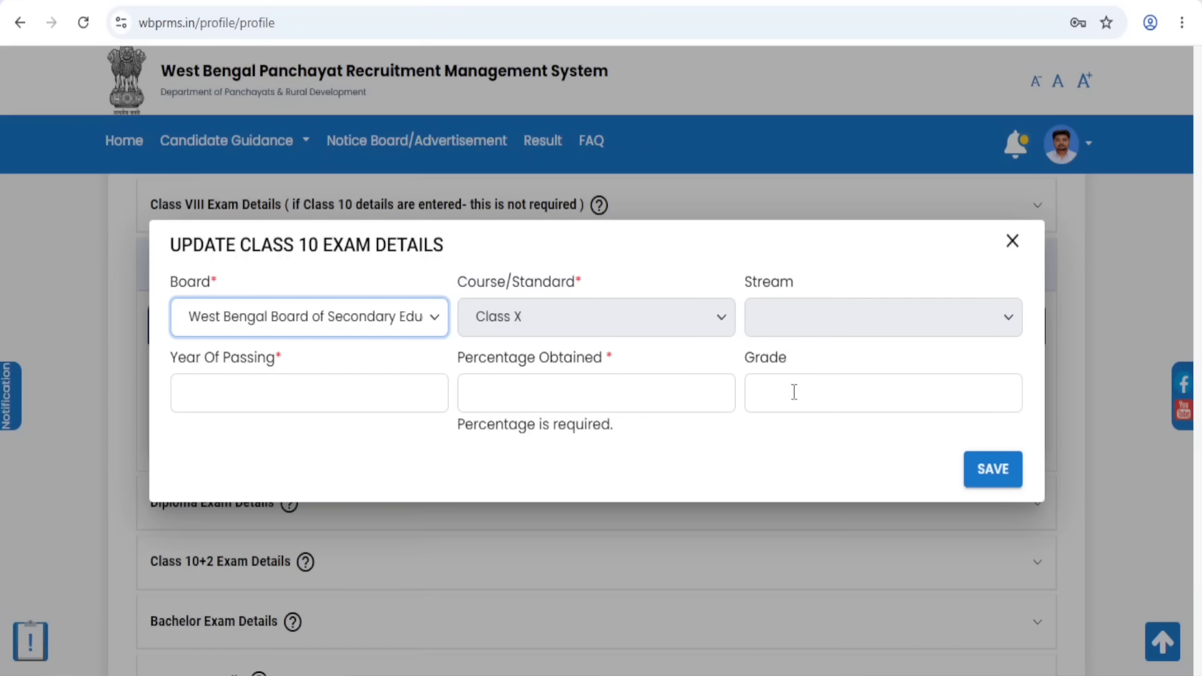
{"action": "left_click", "coordinate": [992, 476]}
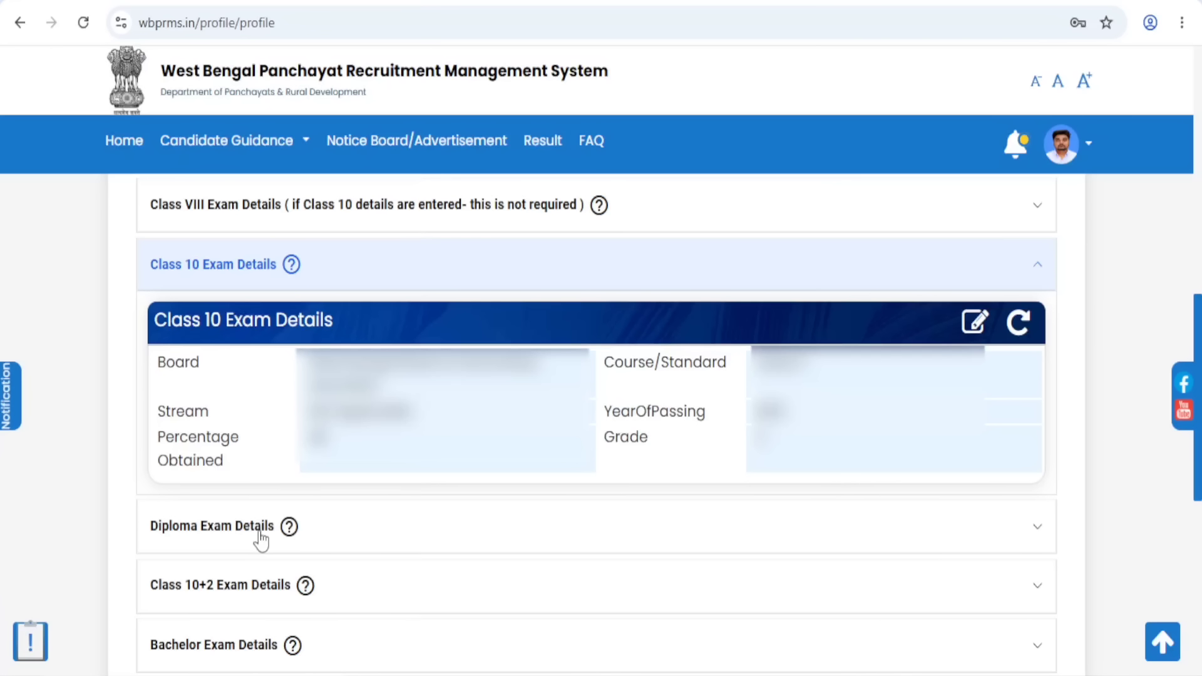
- Open the Diploma exam details for editing, check the available diploma courses, and save the section
{"action": "left_click", "coordinate": [1037, 529]}
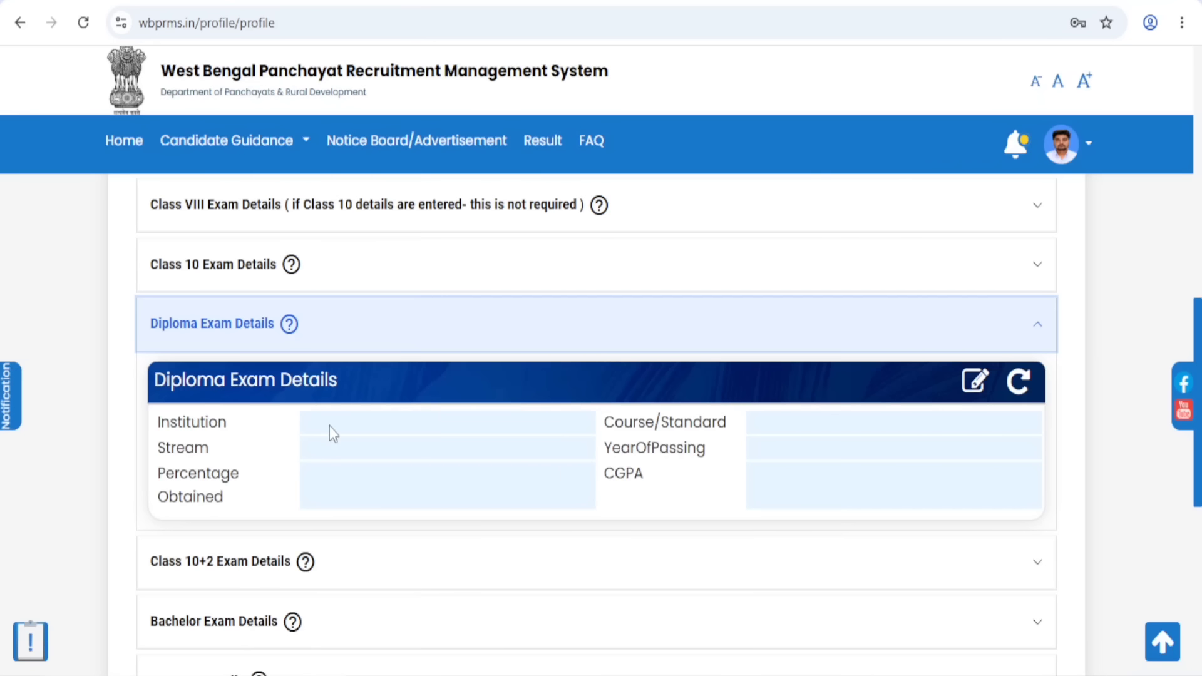
{"action": "left_click", "coordinate": [978, 387]}
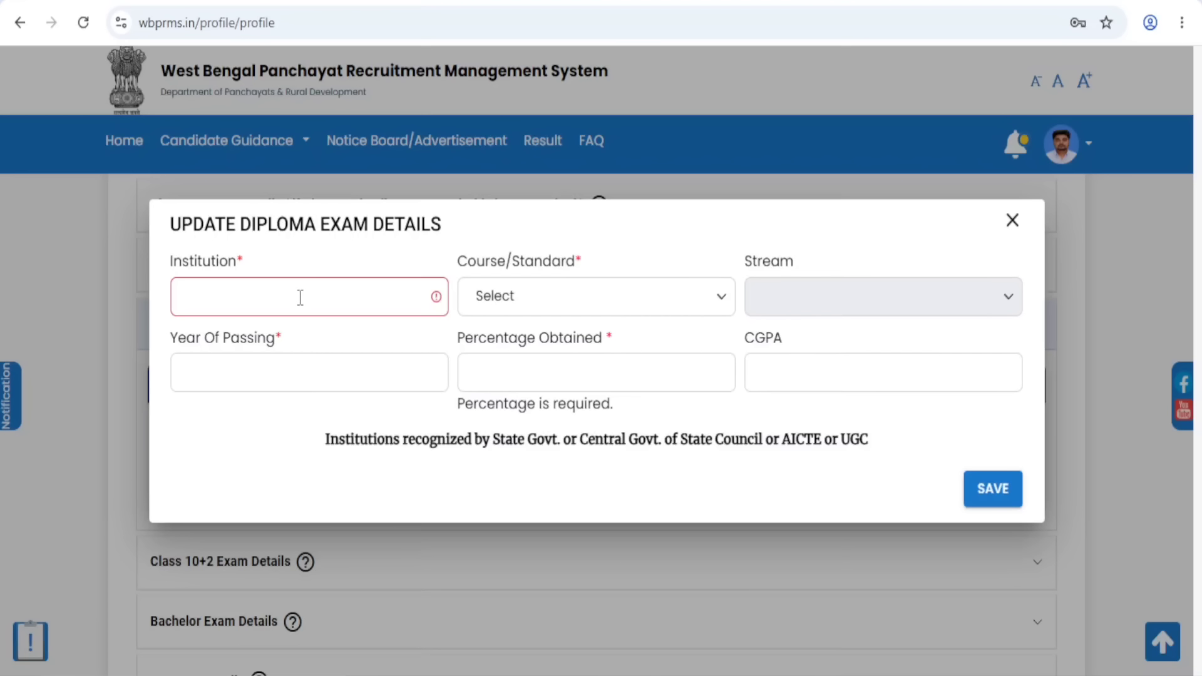
{"action": "left_click", "coordinate": [502, 301]}
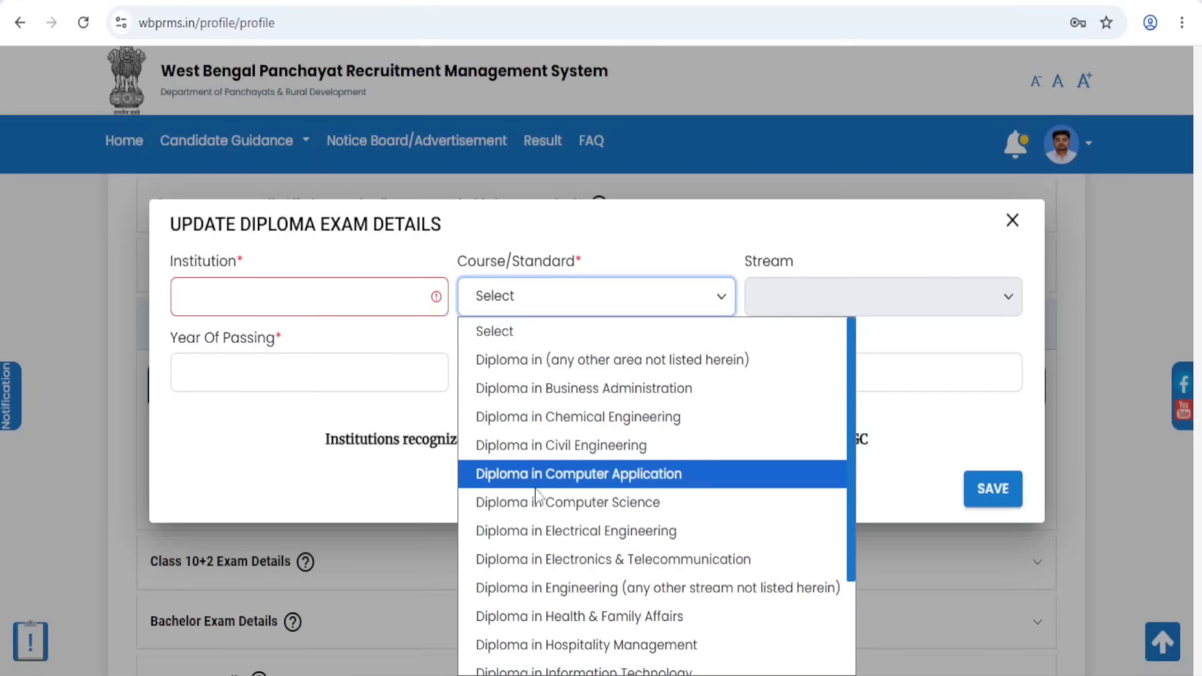
{"action": "scroll", "coordinate": [537, 495], "scroll_direction": "down", "scroll_amount": 2}
{"action": "left_click", "coordinate": [595, 301]}
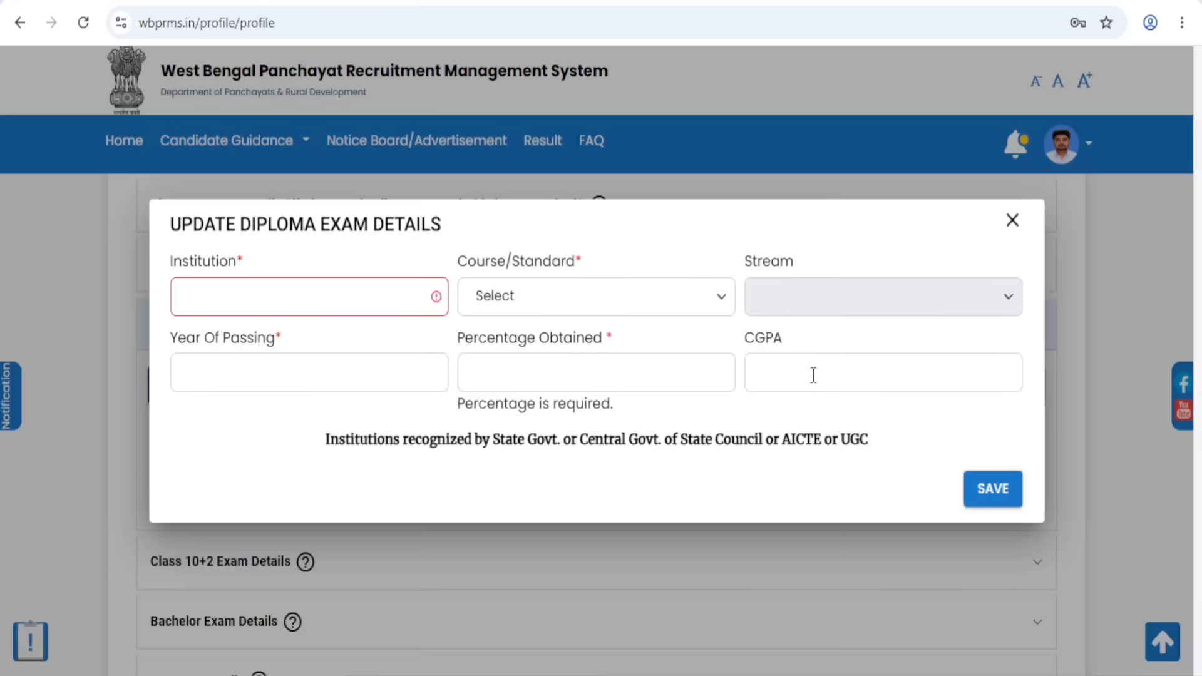
{"action": "left_click", "coordinate": [983, 504]}
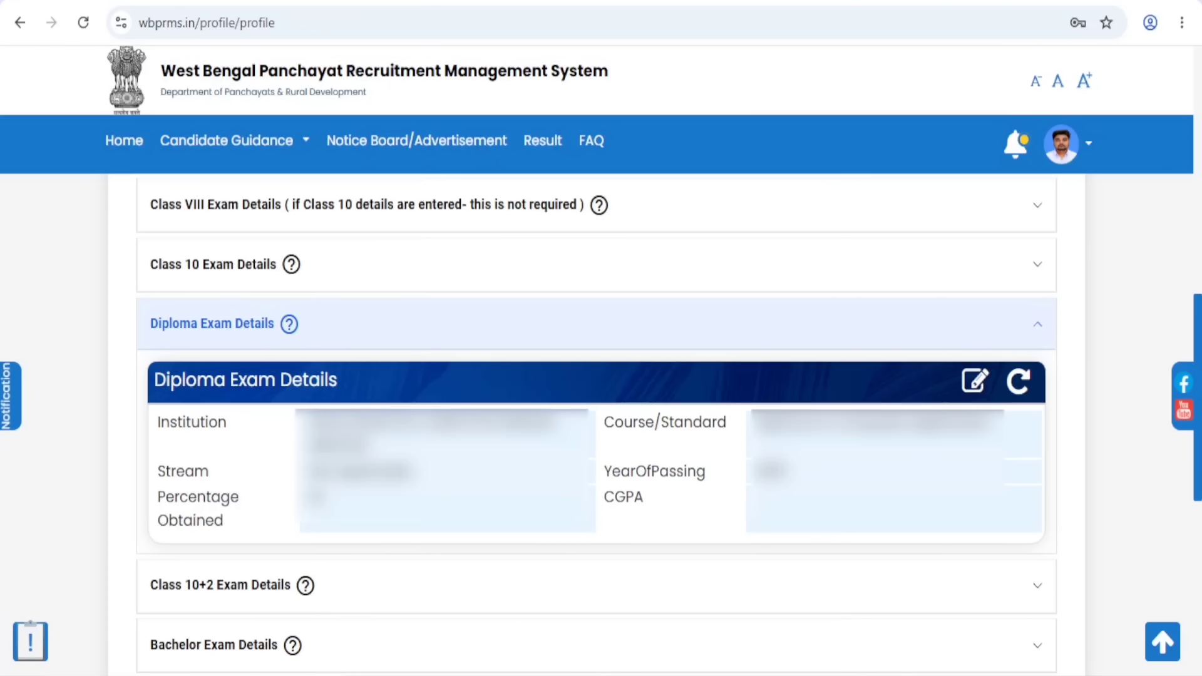
- Edit the Class 10+2 exam details, choose West Bengal Council for Higher Secondary Education (WBCHSE) as the board, and save the section
{"action": "left_click", "coordinate": [1037, 590]}
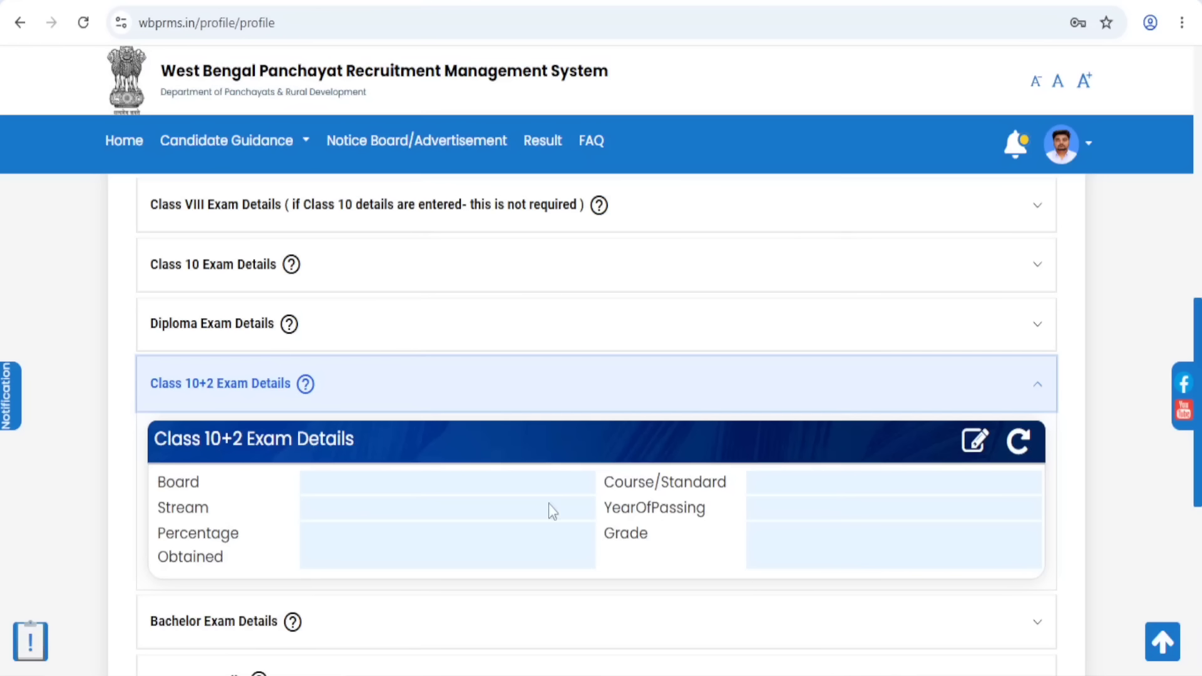
{"action": "left_click", "coordinate": [975, 443]}
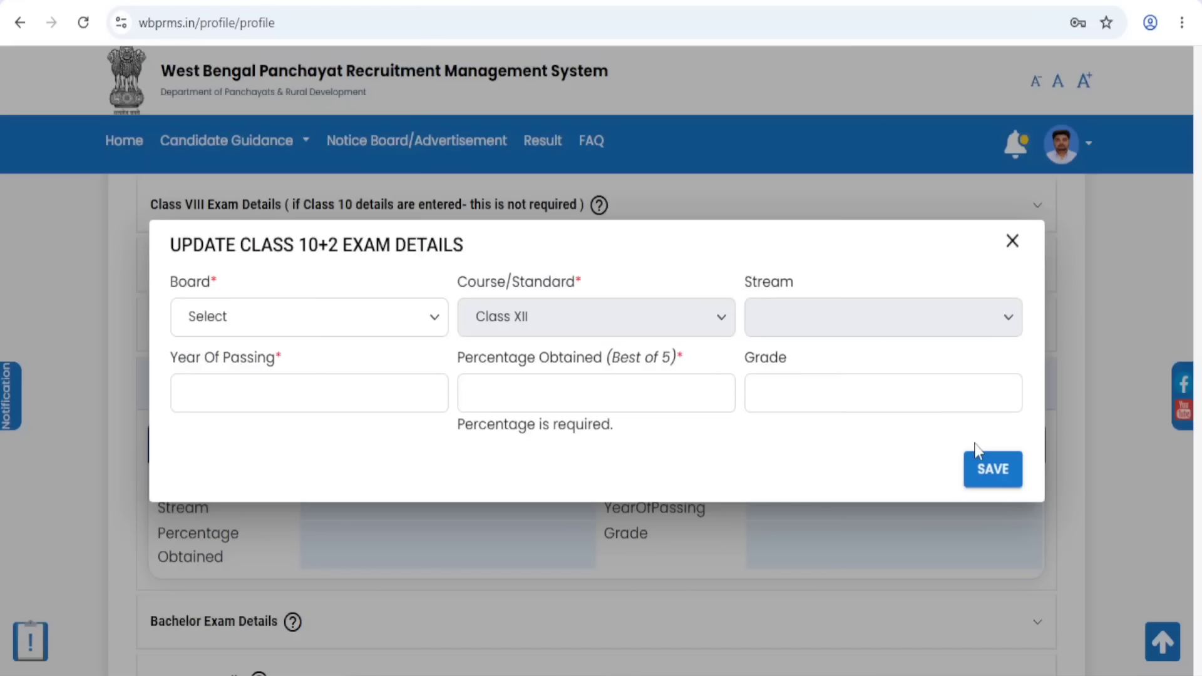
{"action": "left_click", "coordinate": [216, 321]}
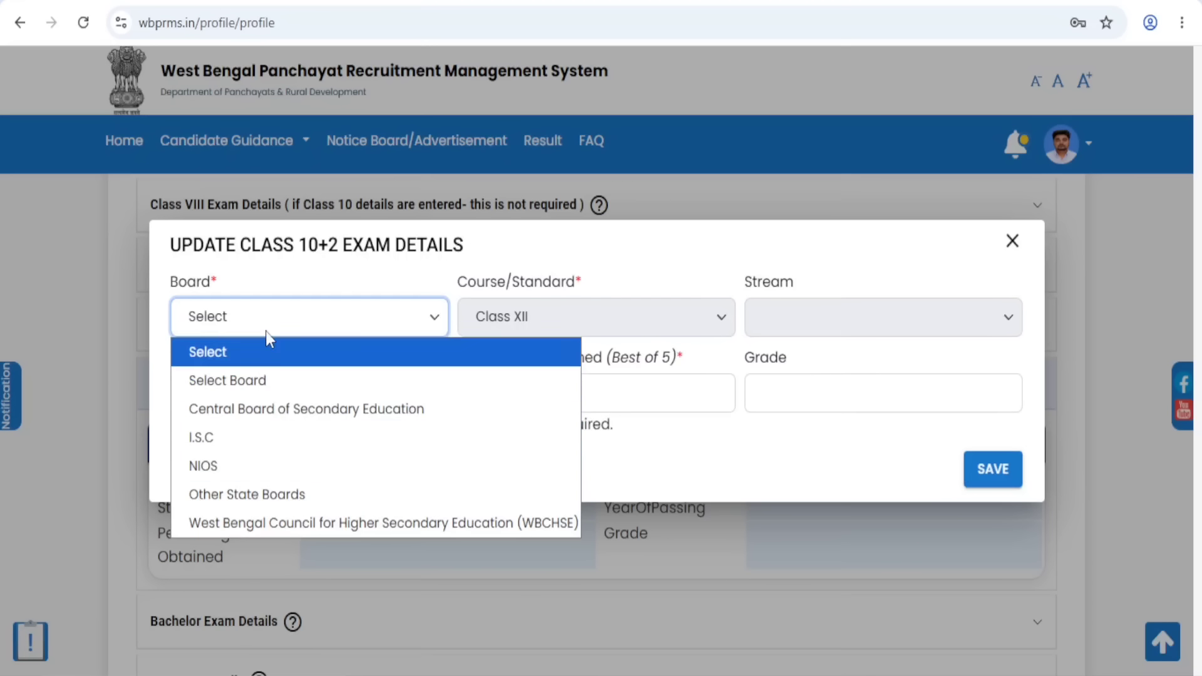
{"action": "left_click", "coordinate": [380, 522]}
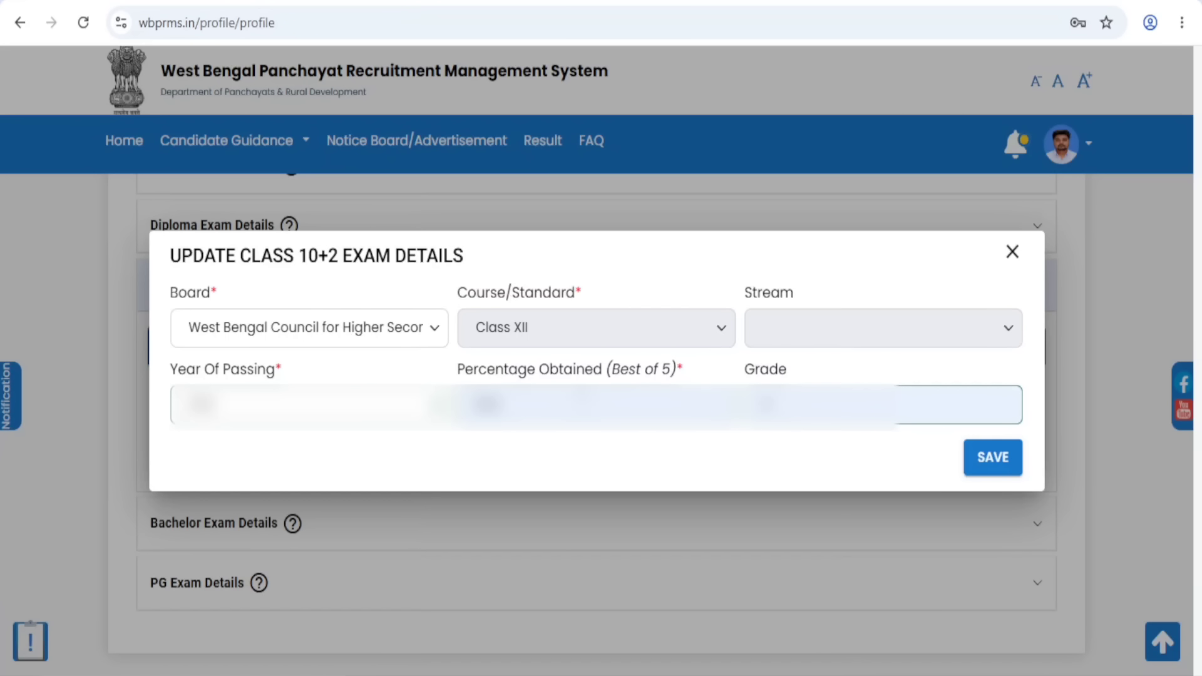
{"action": "left_click", "coordinate": [995, 474]}
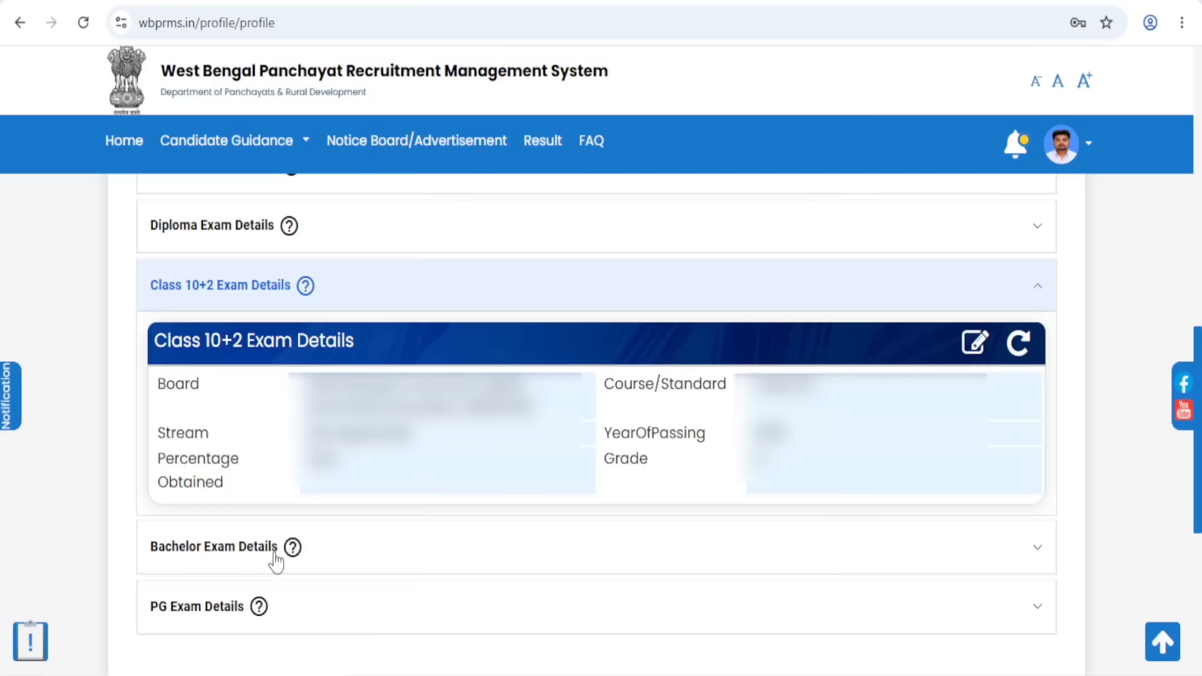
- Open the Bachelor exam details form, check the available universities and courses, and close it without entering anything
{"action": "left_click", "coordinate": [1037, 555]}
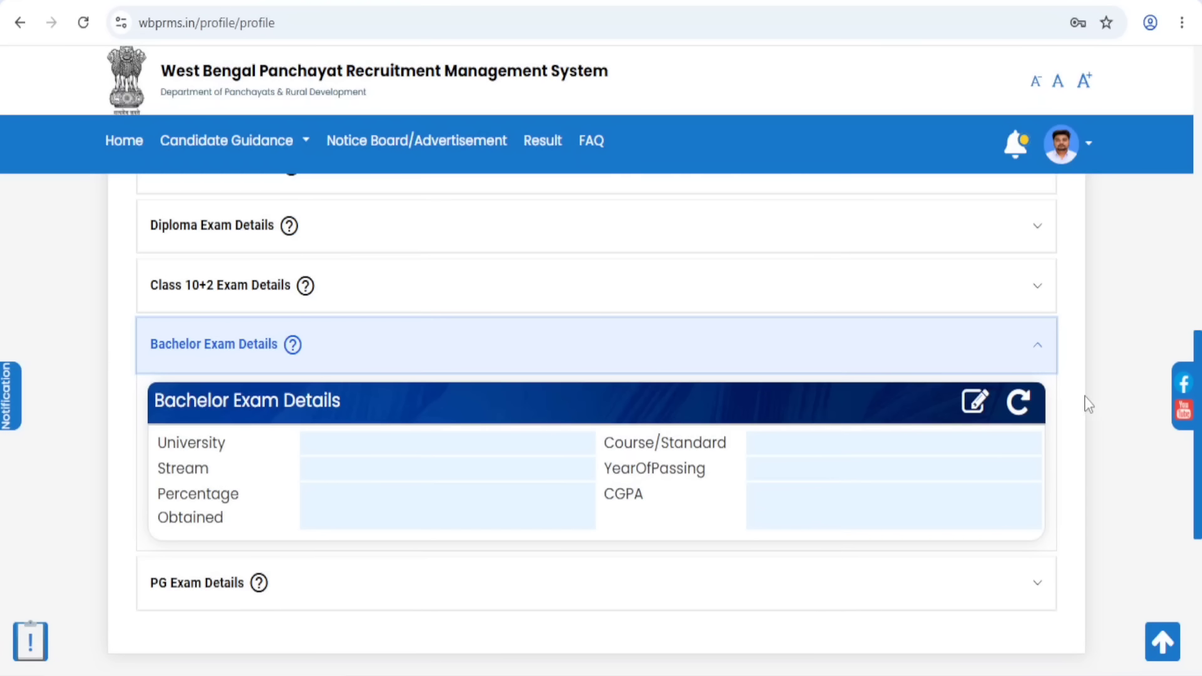
{"action": "left_click", "coordinate": [975, 402]}
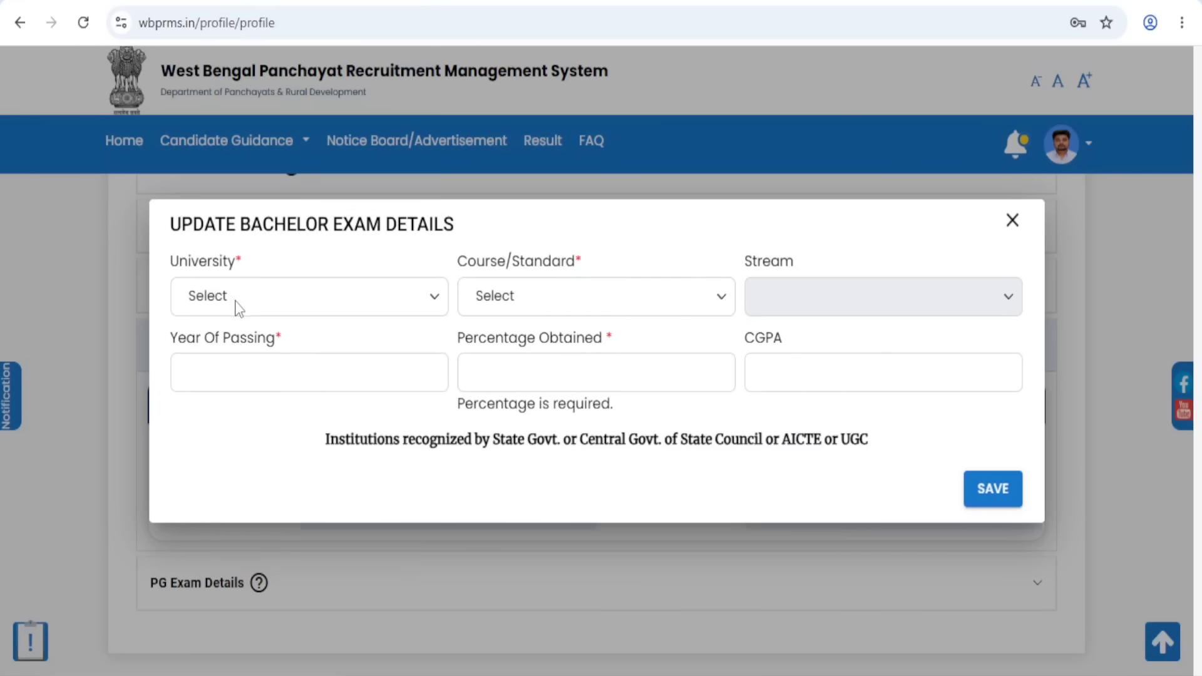
{"action": "left_click", "coordinate": [232, 295]}
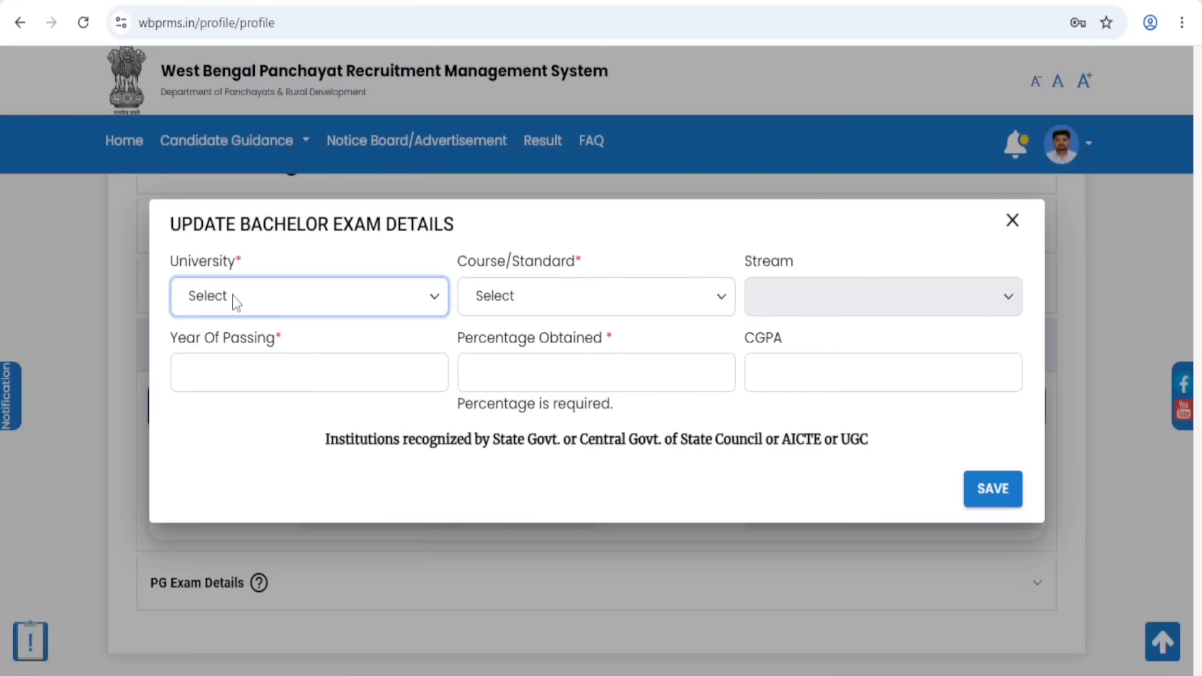
{"action": "scroll", "coordinate": [298, 475], "scroll_direction": "down", "scroll_amount": 5}
{"action": "scroll", "coordinate": [302, 335], "scroll_direction": "up", "scroll_amount": 5}
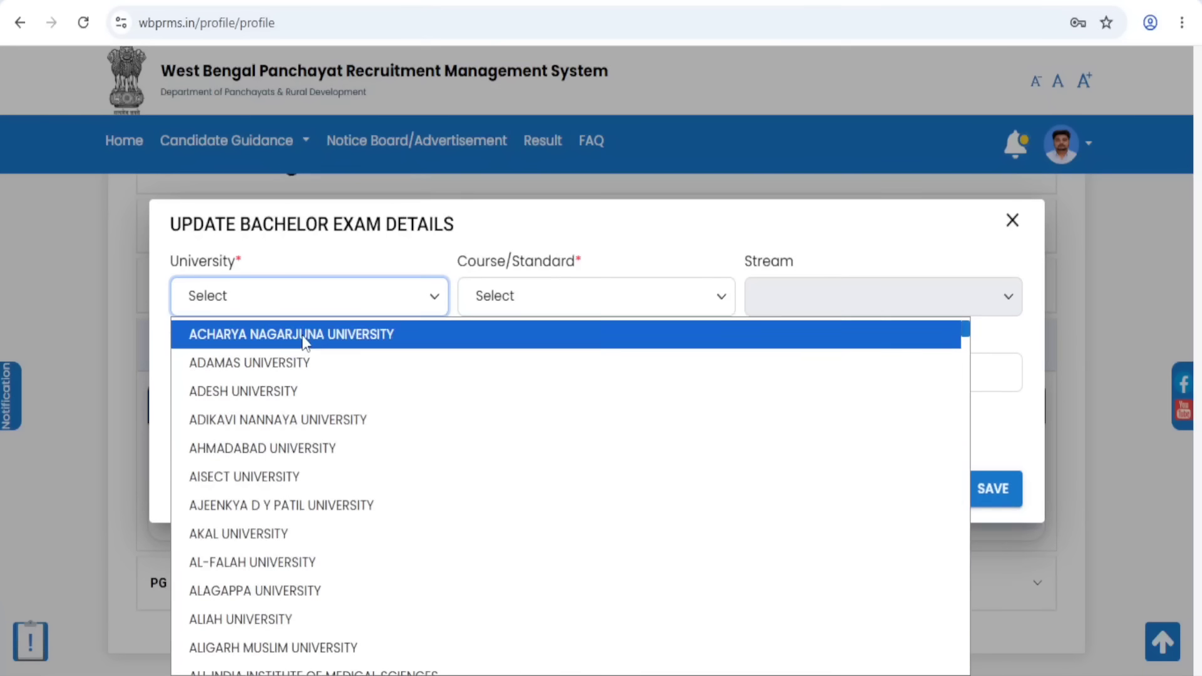
{"action": "left_click", "coordinate": [294, 295]}
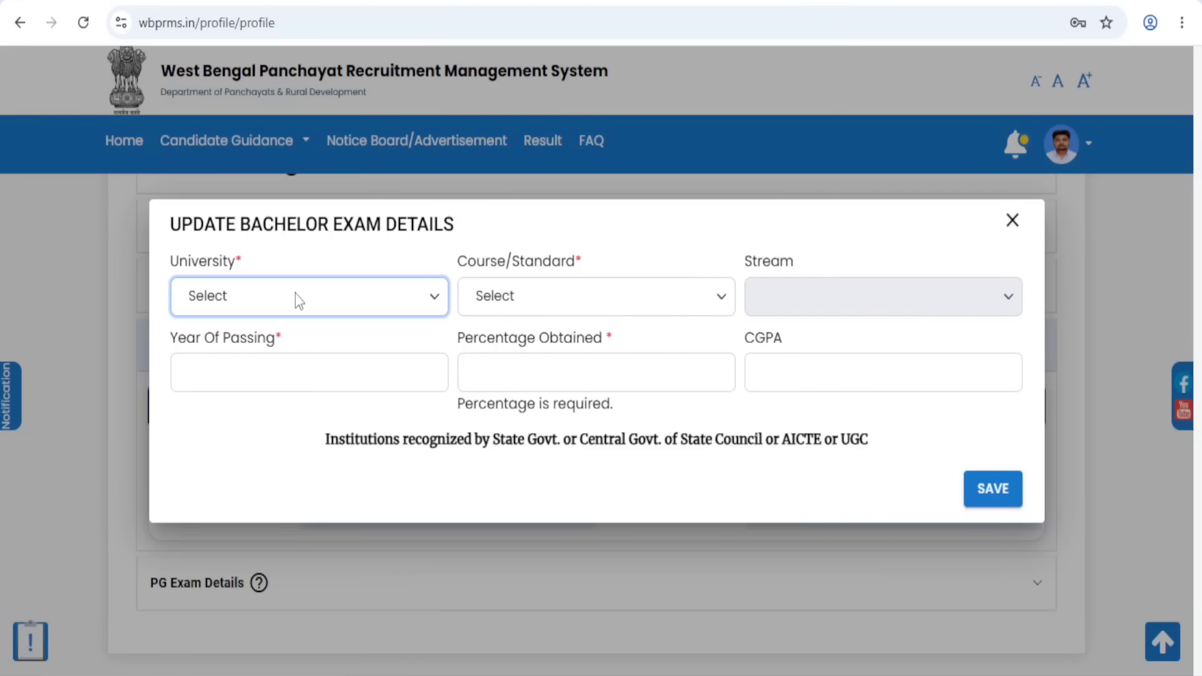
{"action": "left_click", "coordinate": [521, 299]}
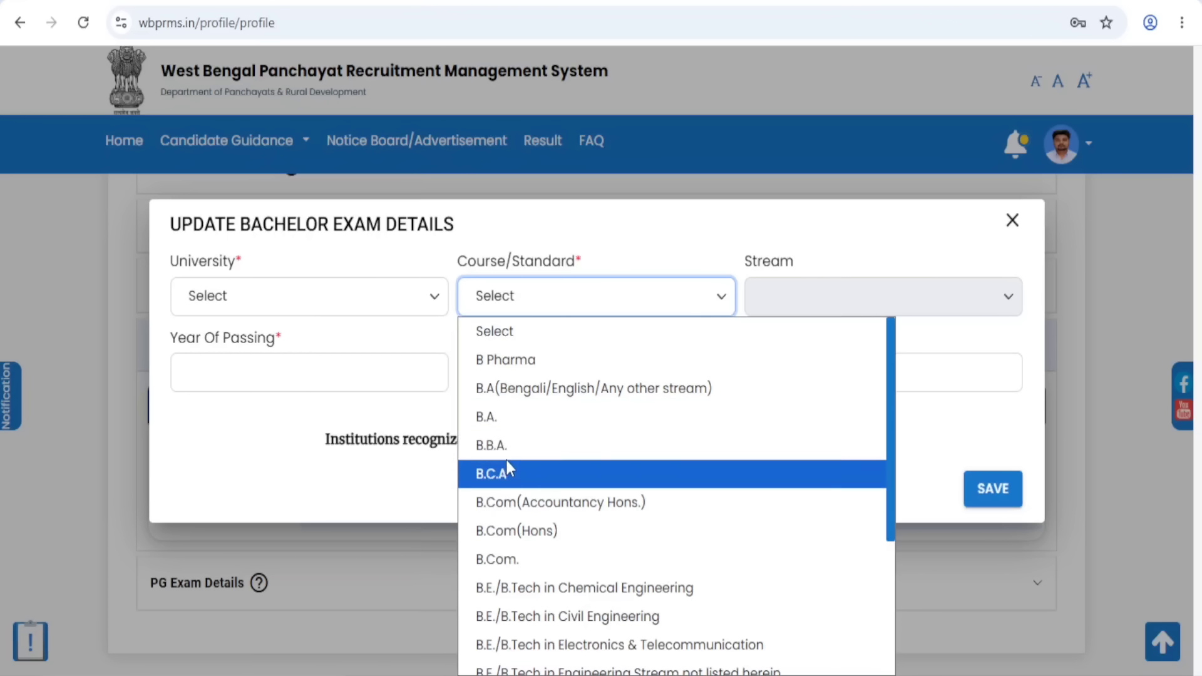
{"action": "left_click", "coordinate": [515, 303]}
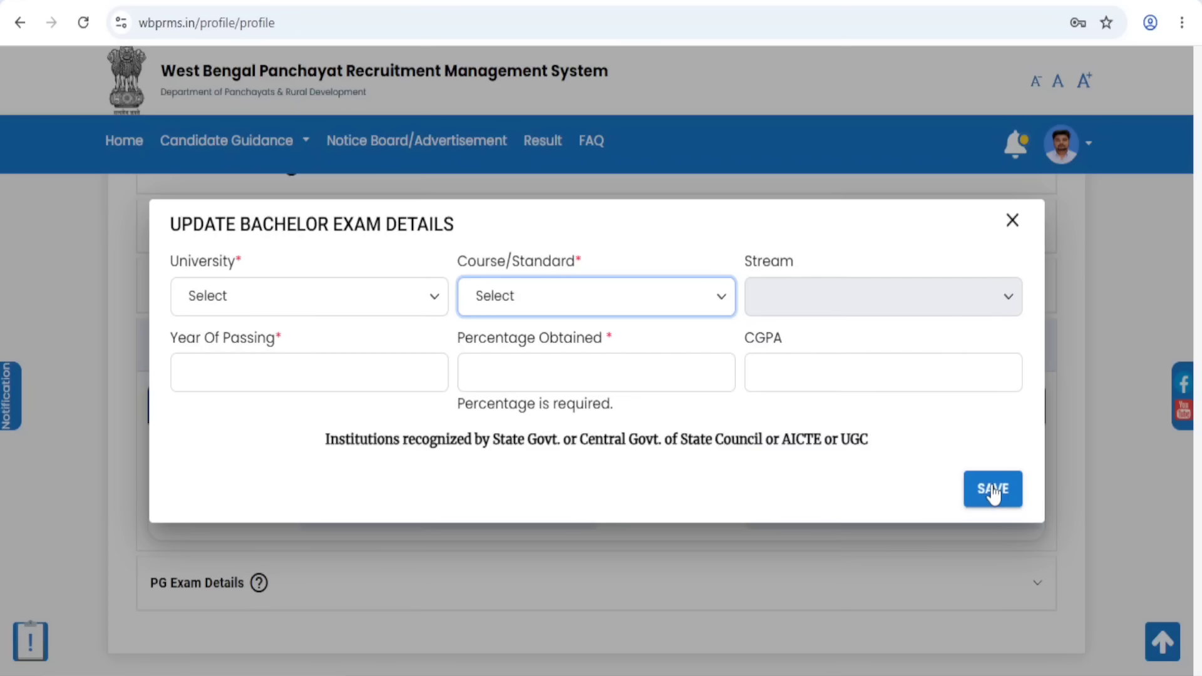
{"action": "left_click", "coordinate": [1012, 223]}
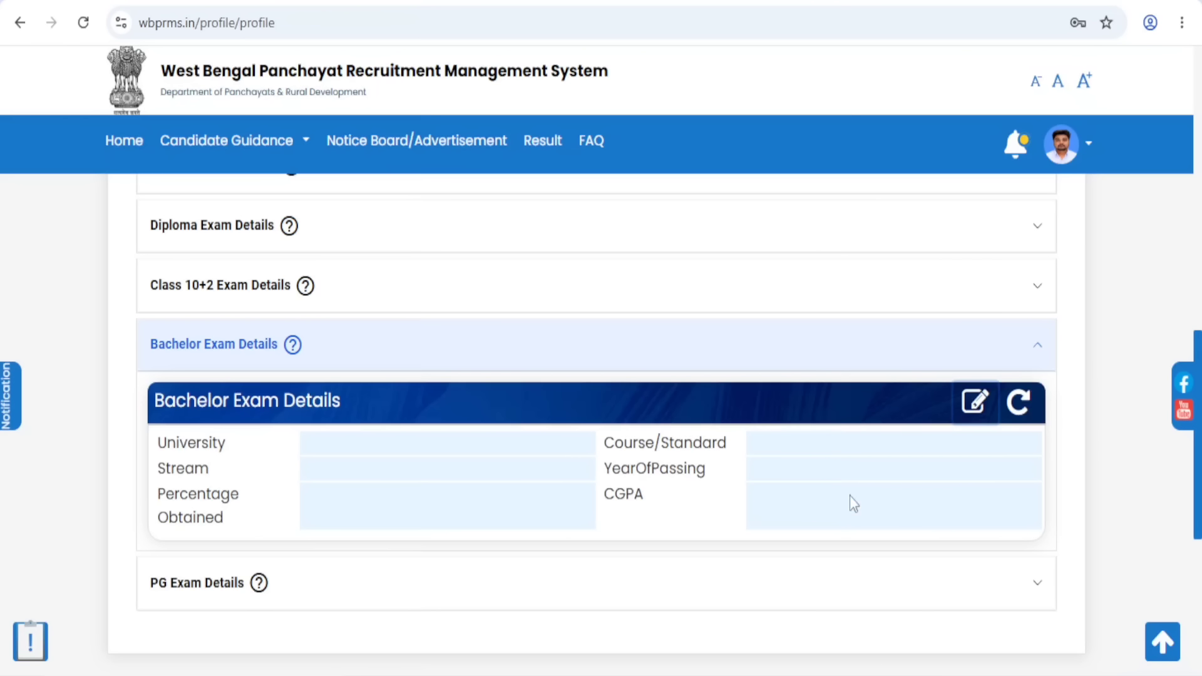
- Switch from the profile section to Additional Information and go to the Ex-Servicemen details
{"action": "scroll", "coordinate": [837, 457], "scroll_direction": "up", "scroll_amount": 10}
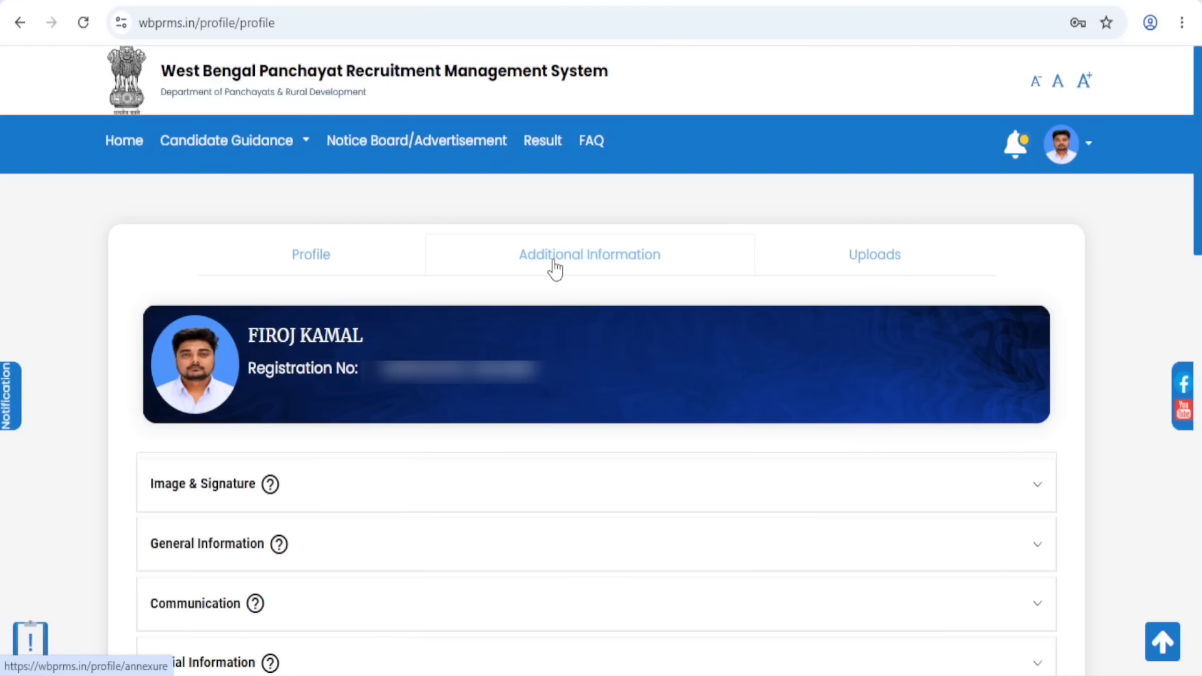
{"action": "left_click", "coordinate": [590, 263]}
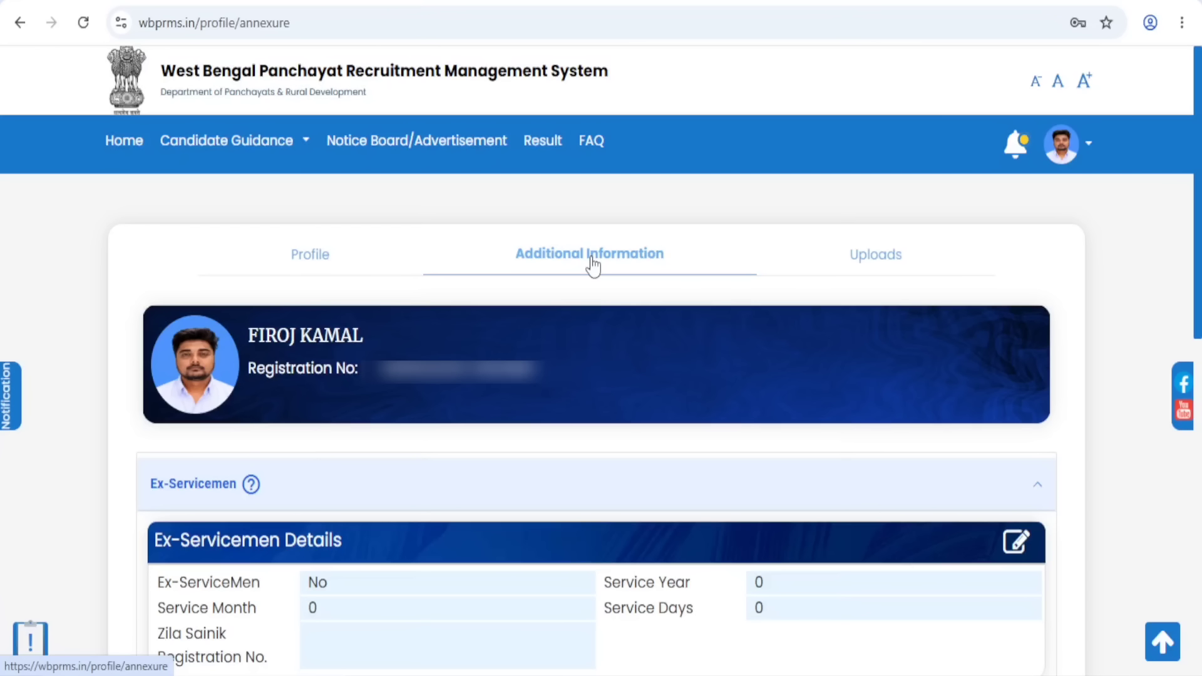
{"action": "scroll", "coordinate": [593, 264], "scroll_direction": "down", "scroll_amount": 5}
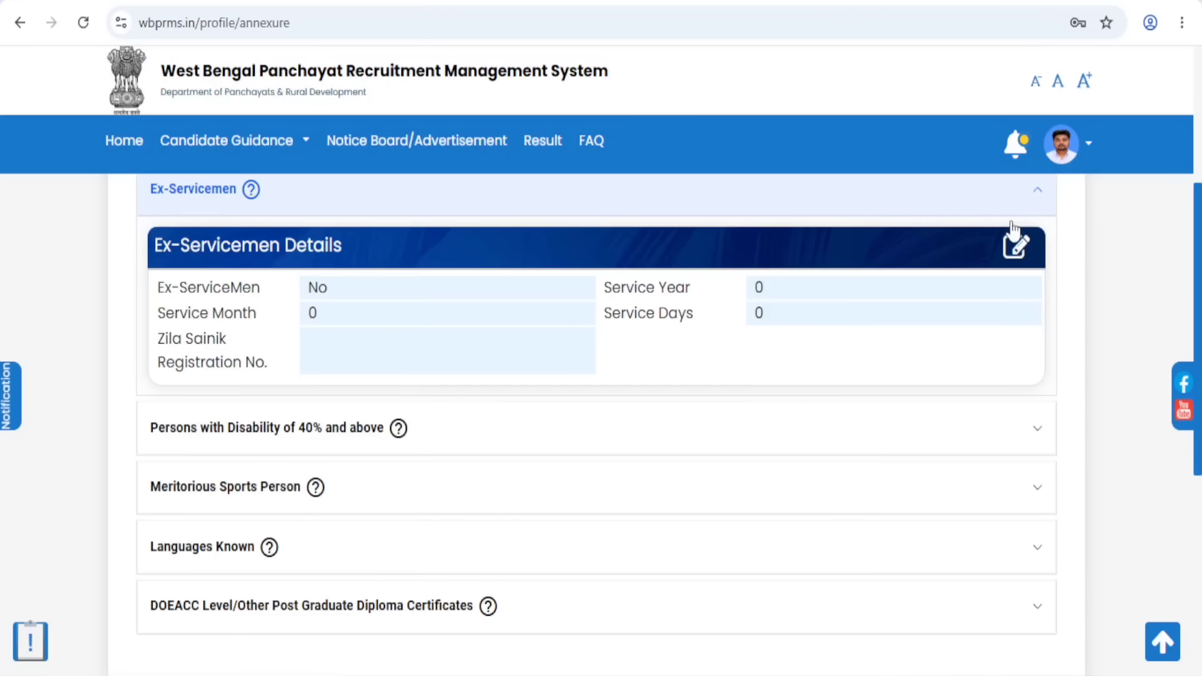
- Try setting Ex-ServiceMen to Yes in the Ex-Servicemen form, return it to No, and discard the changes
{"action": "left_click", "coordinate": [1020, 254]}
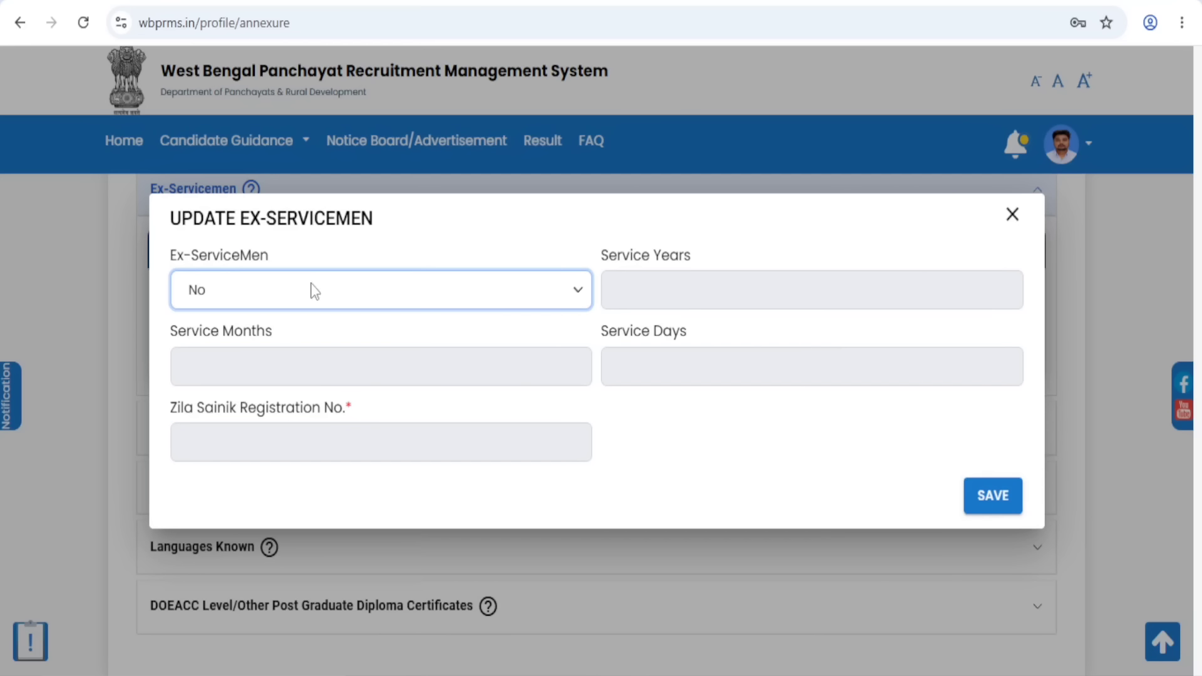
{"action": "left_click", "coordinate": [410, 295]}
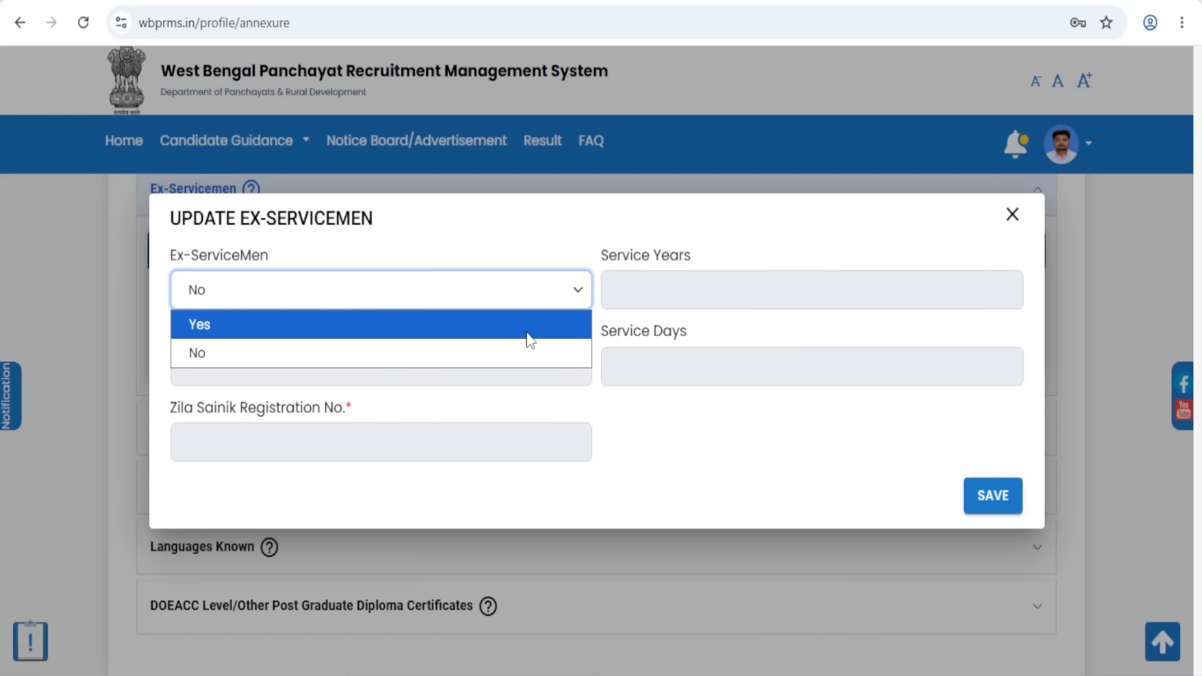
{"action": "left_click", "coordinate": [253, 337]}
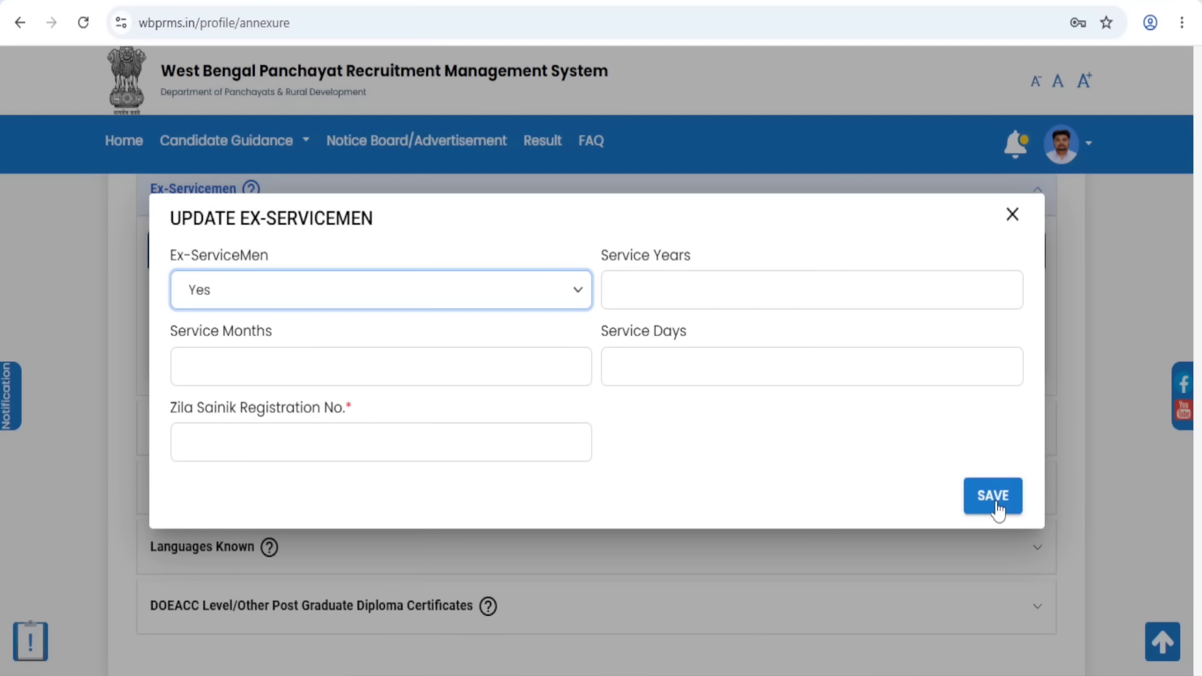
{"action": "left_click", "coordinate": [387, 293]}
{"action": "left_click", "coordinate": [251, 355]}
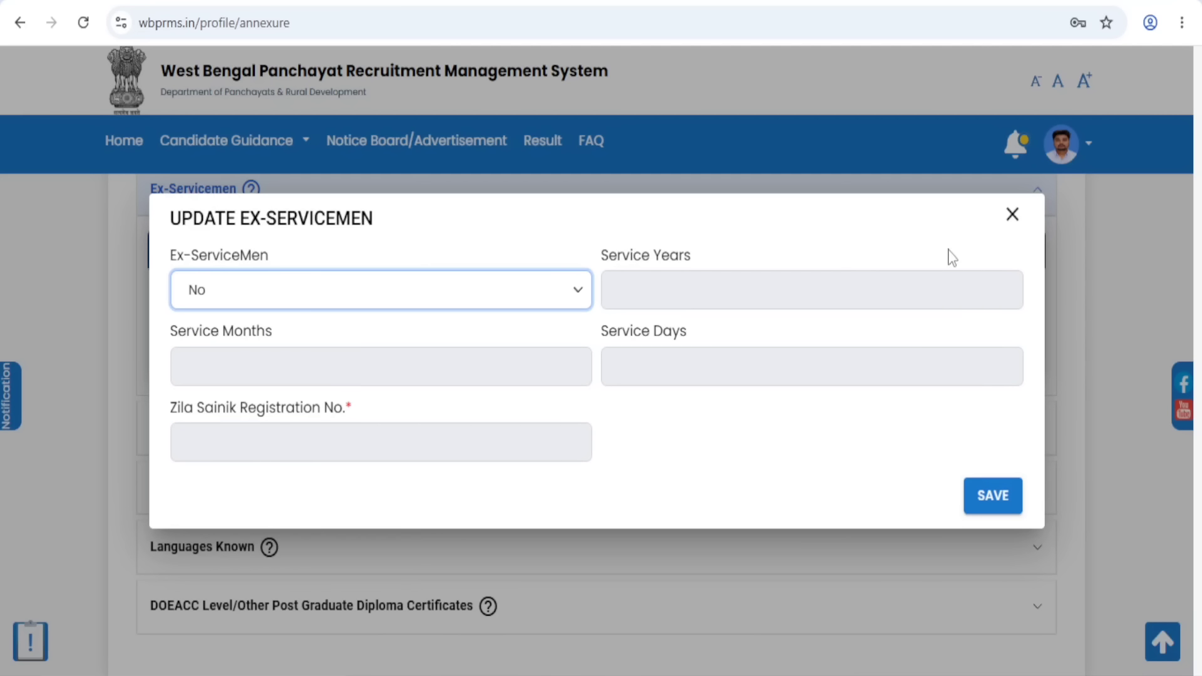
{"action": "left_click", "coordinate": [1013, 214]}
{"action": "left_click", "coordinate": [611, 403]}
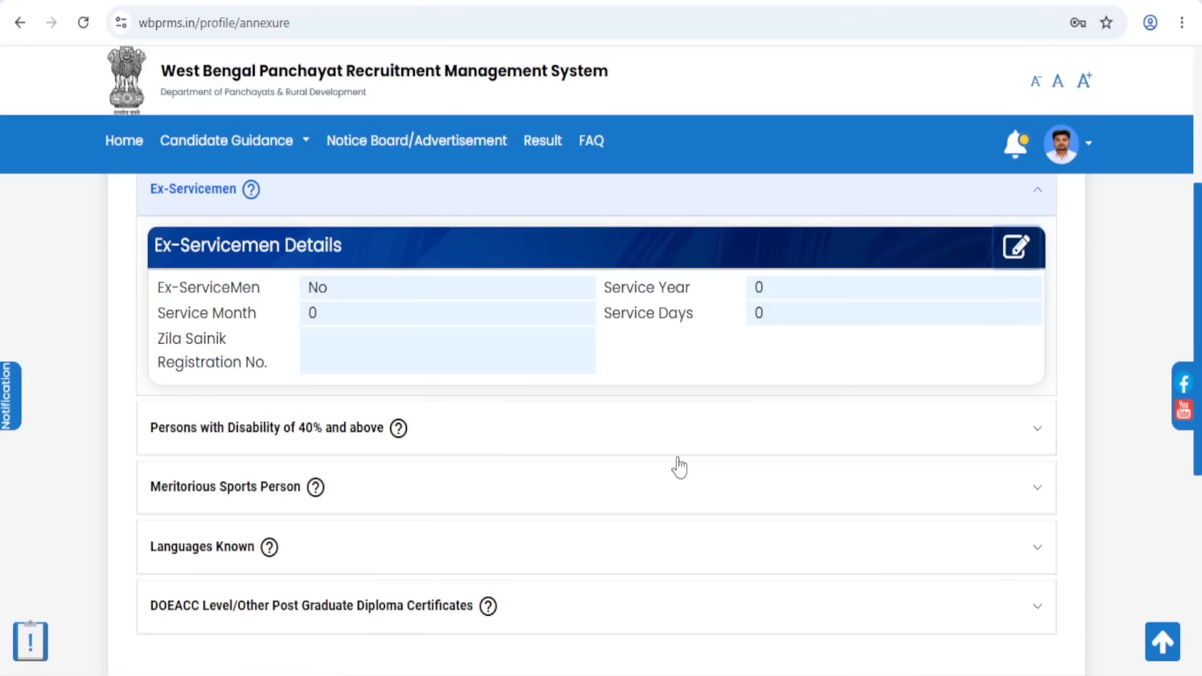
- Try setting PWD to Yes in the Persons with Disability form, return it to No, and discard the changes
{"action": "left_click", "coordinate": [1040, 432]}
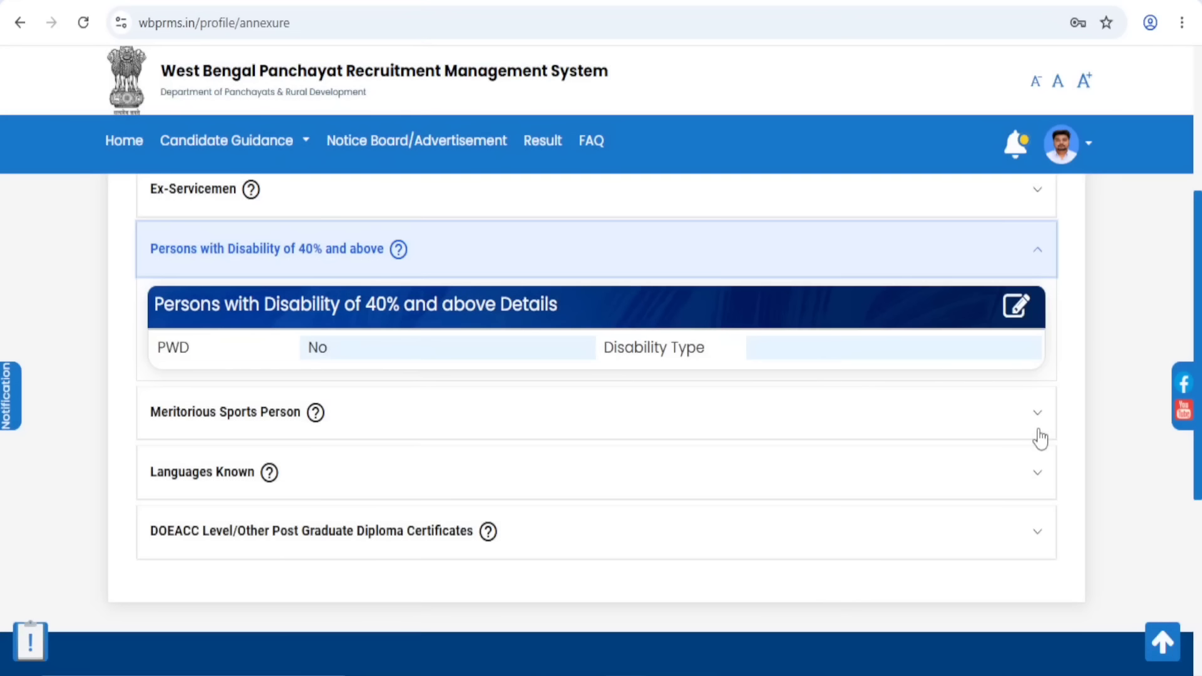
{"action": "left_click", "coordinate": [1017, 308]}
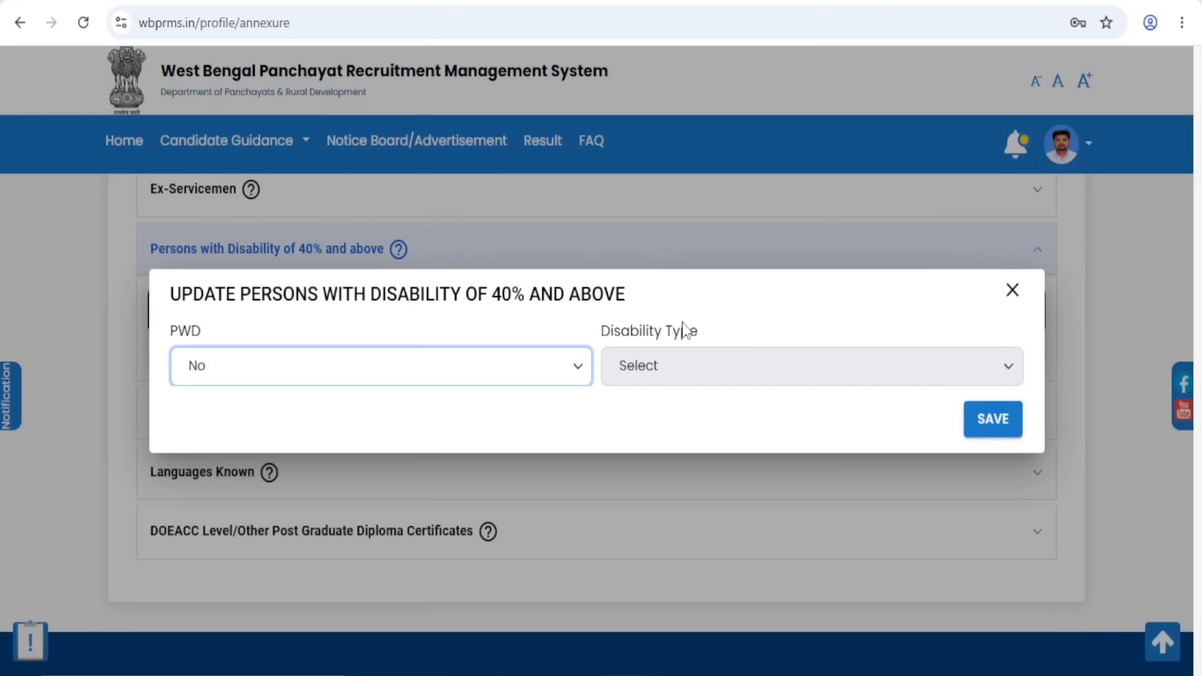
{"action": "left_click", "coordinate": [320, 379]}
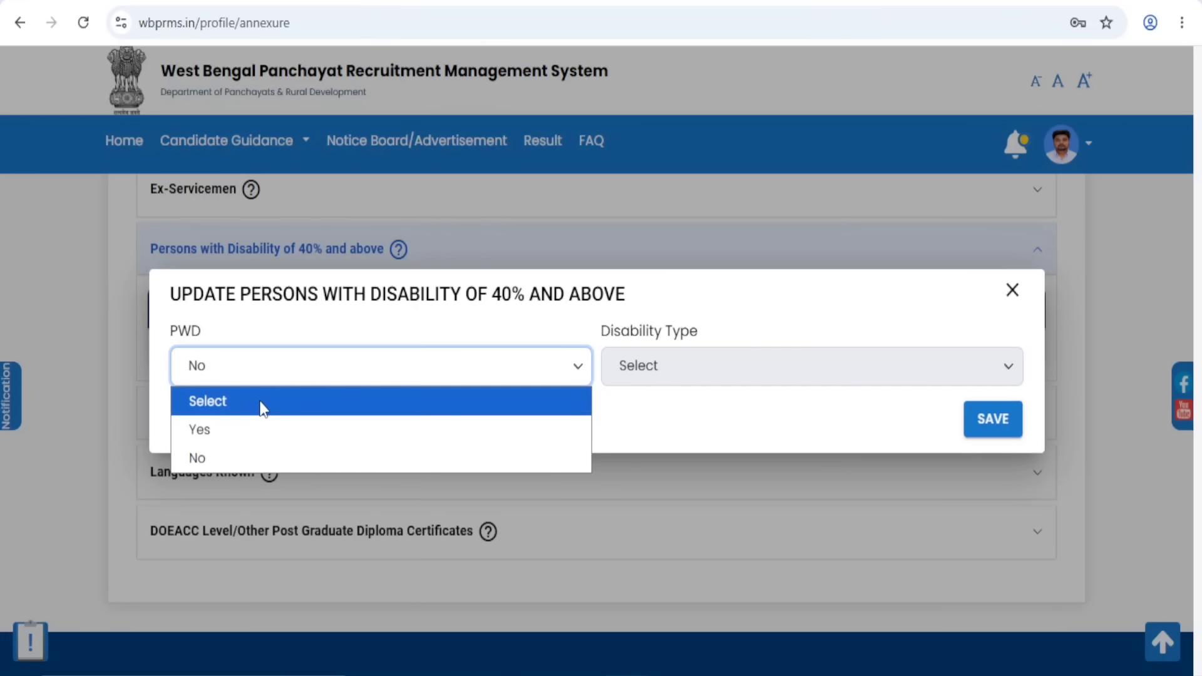
{"action": "left_click", "coordinate": [255, 437]}
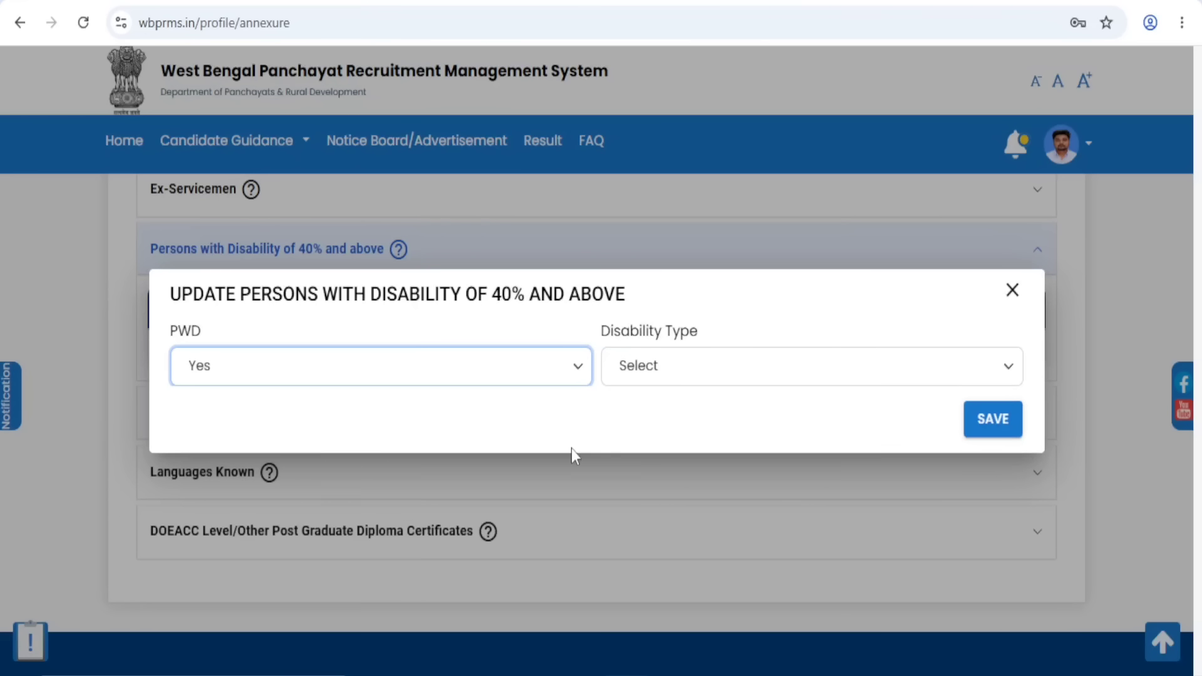
{"action": "left_click", "coordinate": [677, 376]}
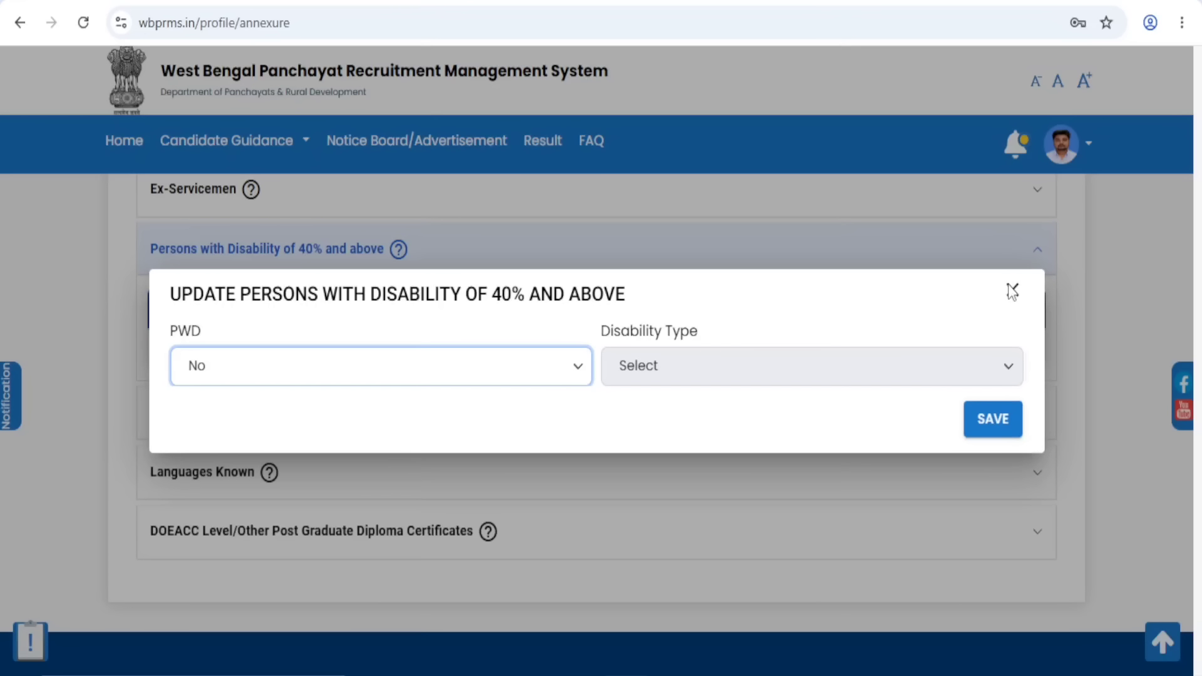
{"action": "left_click", "coordinate": [1013, 291]}
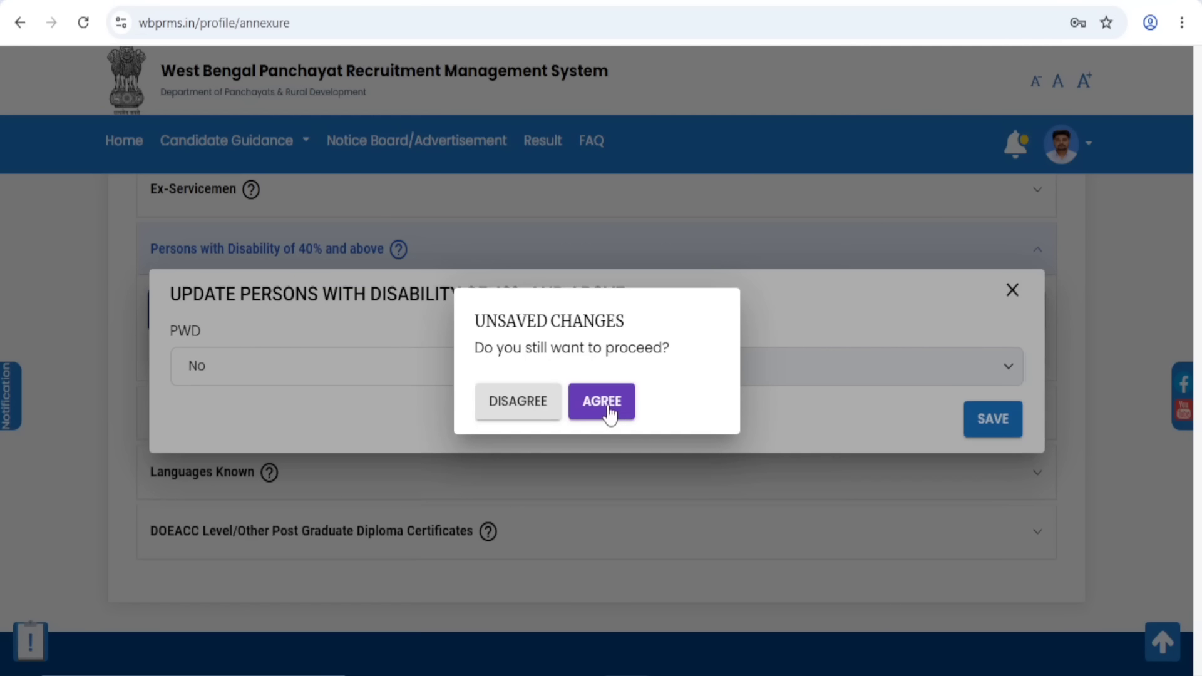
{"action": "left_click", "coordinate": [605, 404]}
- Try setting MSP to Yes in the Meritorious Sports Person form, check the Area and Sports Type choices, and close the form unsaved
{"action": "mouse_move", "coordinate": [313, 431]}
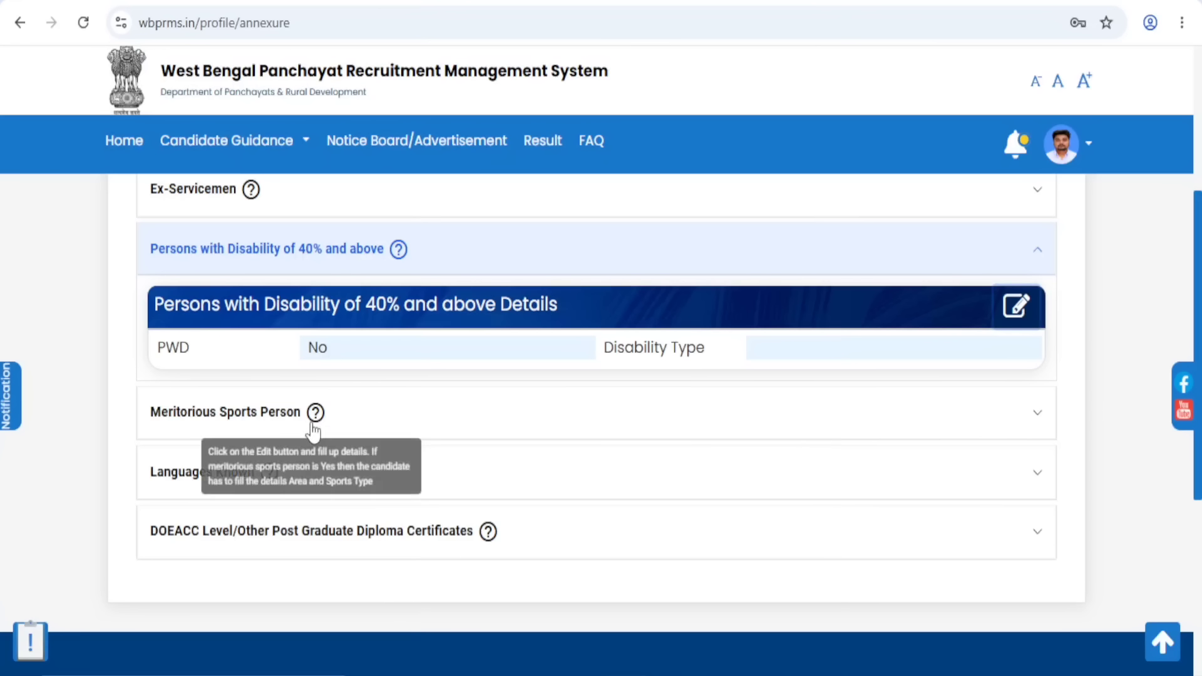
{"action": "left_click", "coordinate": [1037, 413]}
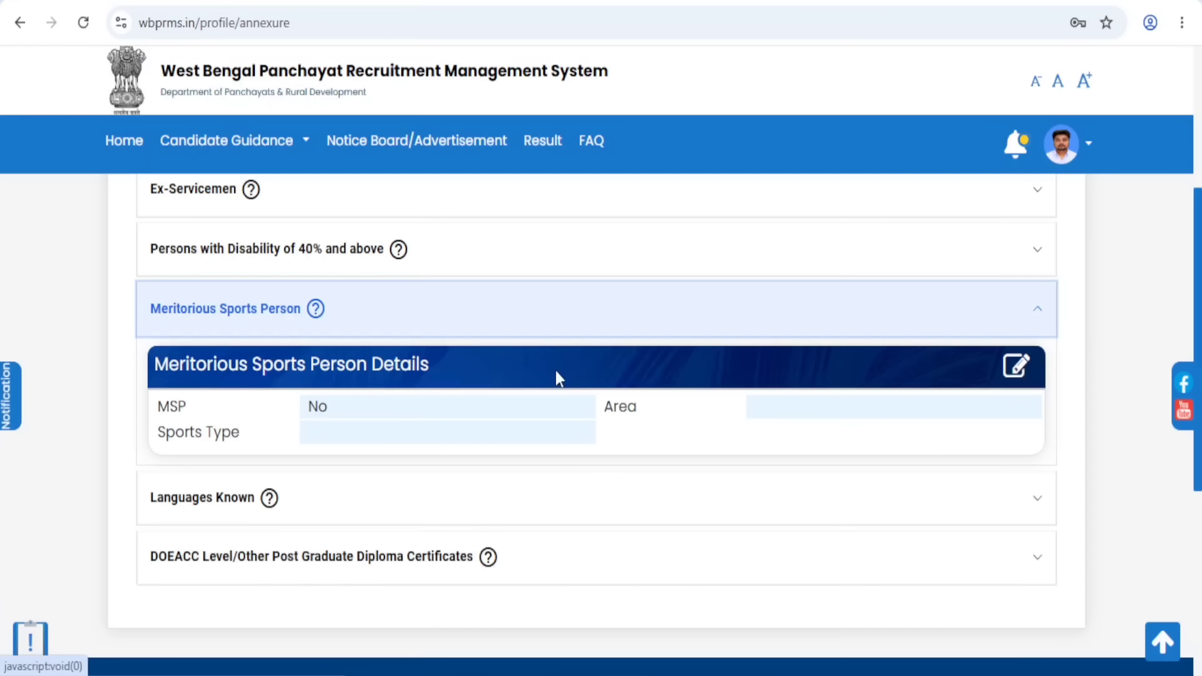
{"action": "left_click", "coordinate": [1016, 367]}
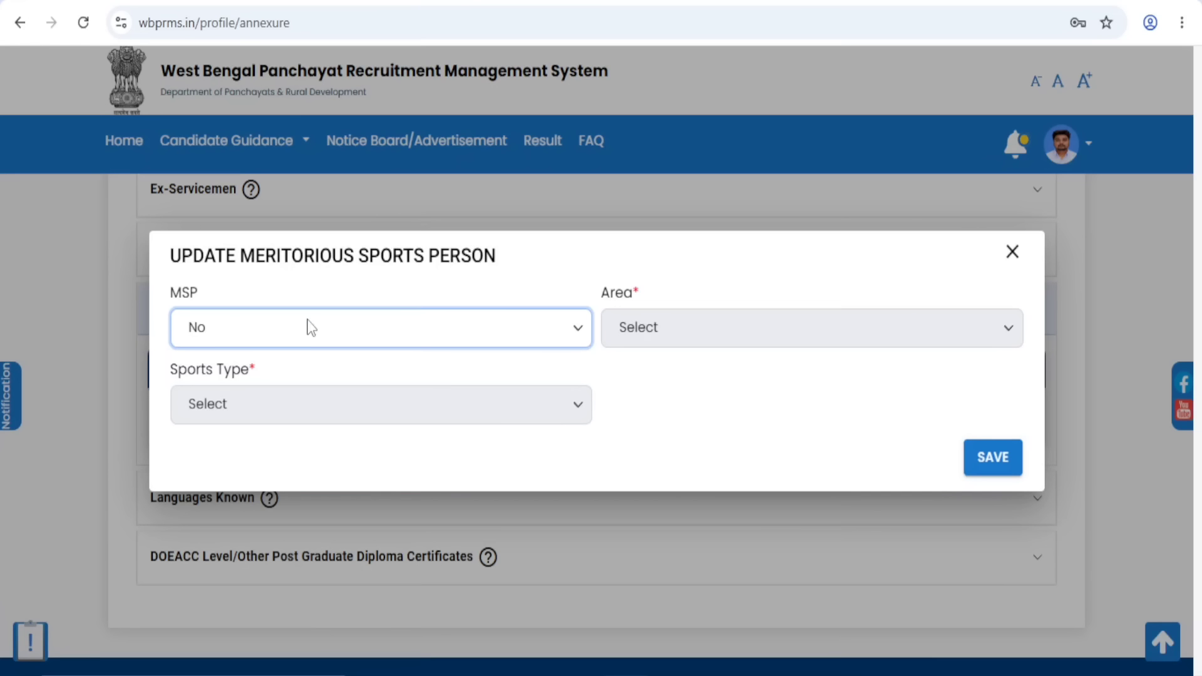
{"action": "left_click", "coordinate": [228, 338]}
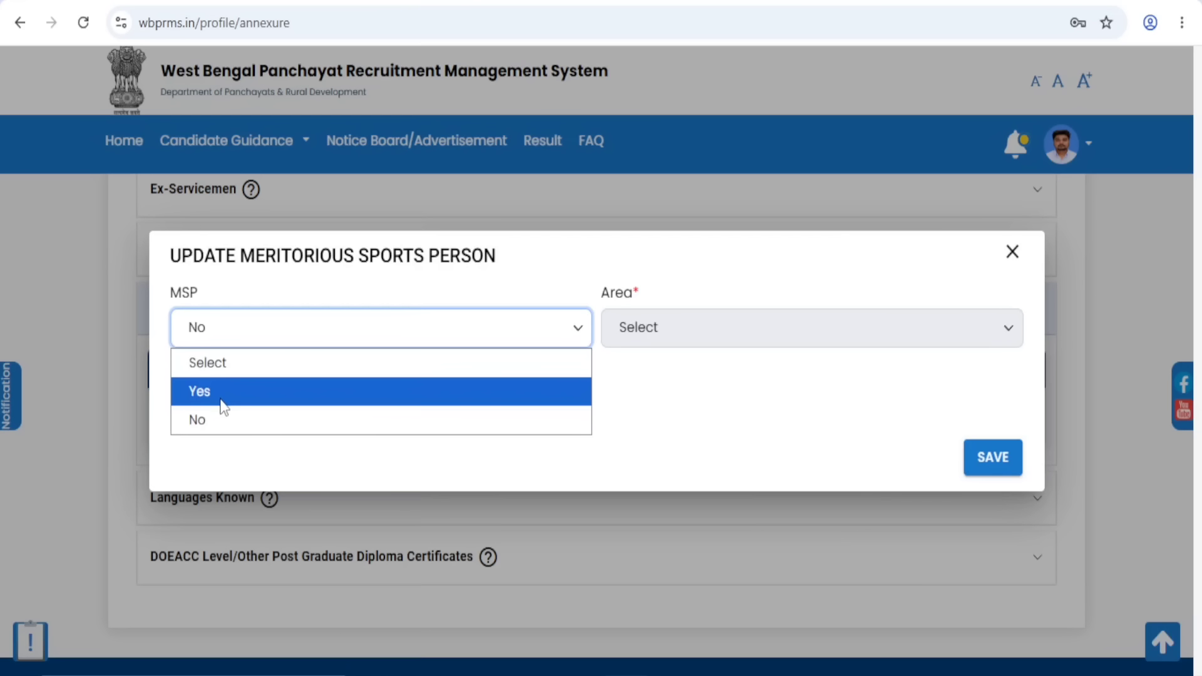
{"action": "left_click", "coordinate": [226, 328]}
{"action": "left_click", "coordinate": [760, 347]}
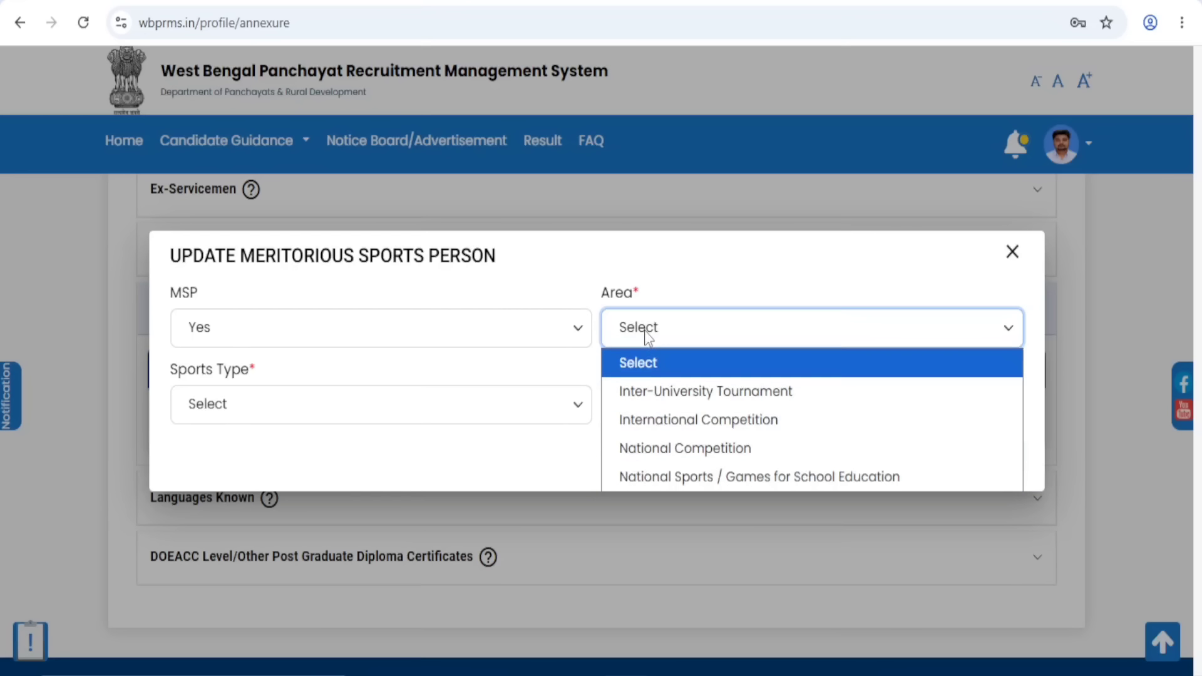
{"action": "left_click", "coordinate": [681, 335]}
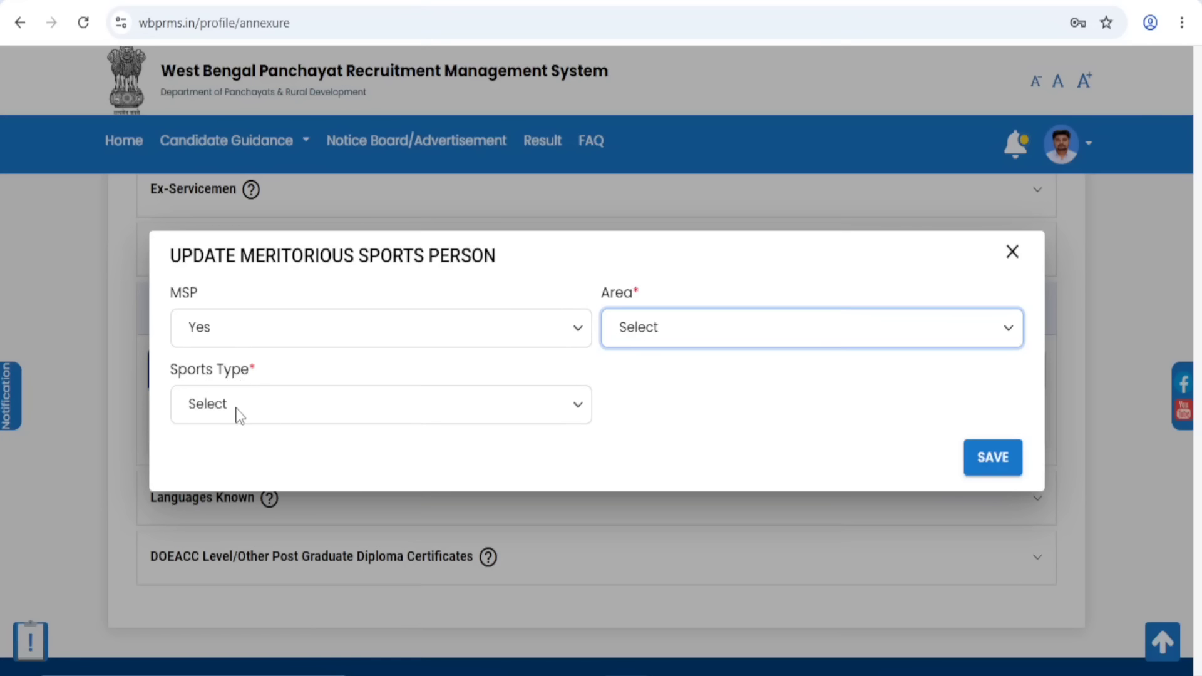
{"action": "left_click", "coordinate": [410, 408]}
{"action": "left_click", "coordinate": [931, 432]}
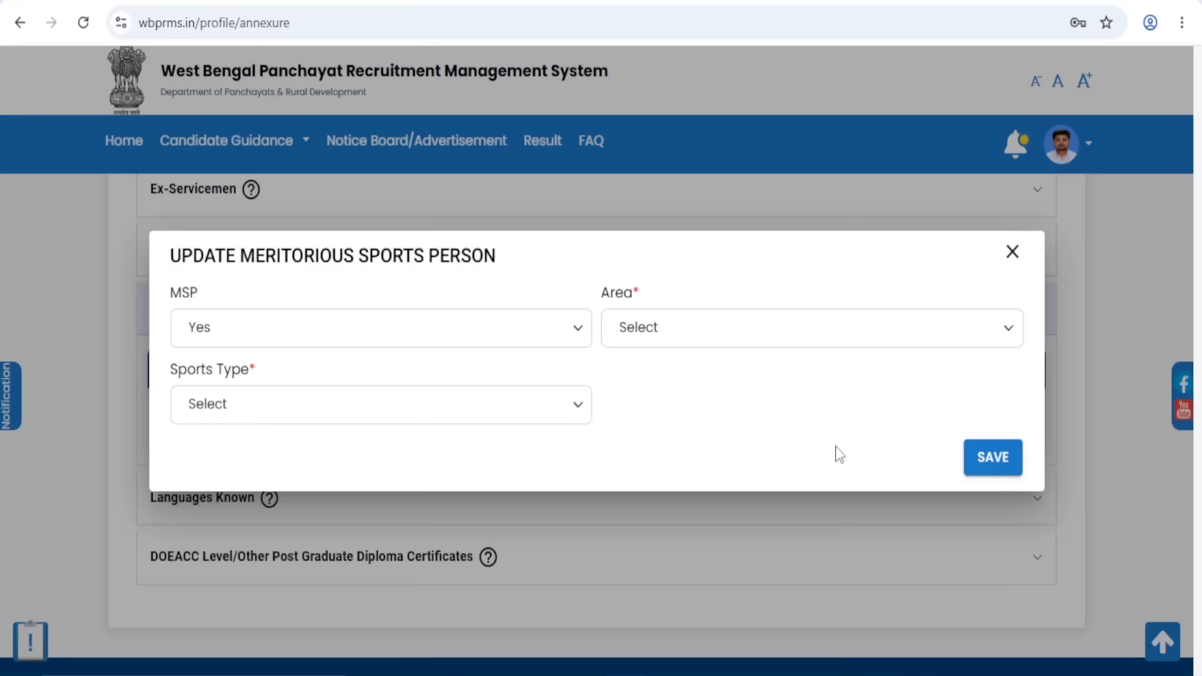
{"action": "left_click", "coordinate": [251, 325]}
{"action": "left_click", "coordinate": [295, 519]}
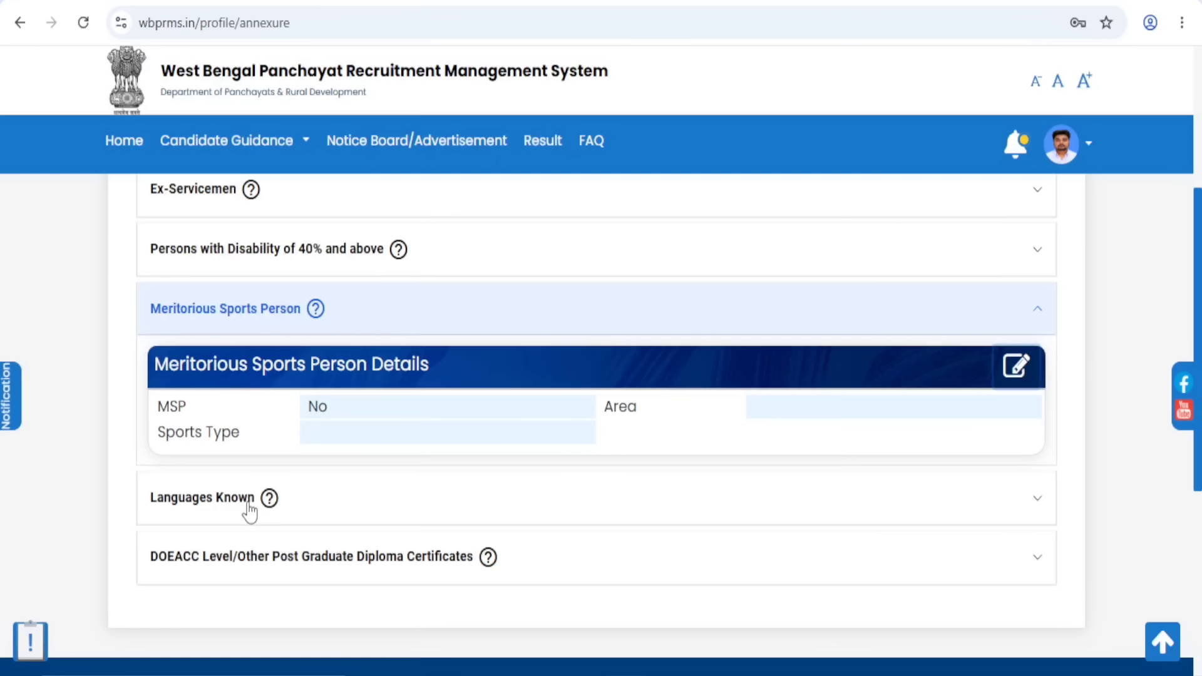
- Set Speak, Write and Read to Yes for Bengali in the Languages Known details and save the entry
{"action": "left_click", "coordinate": [1036, 504]}
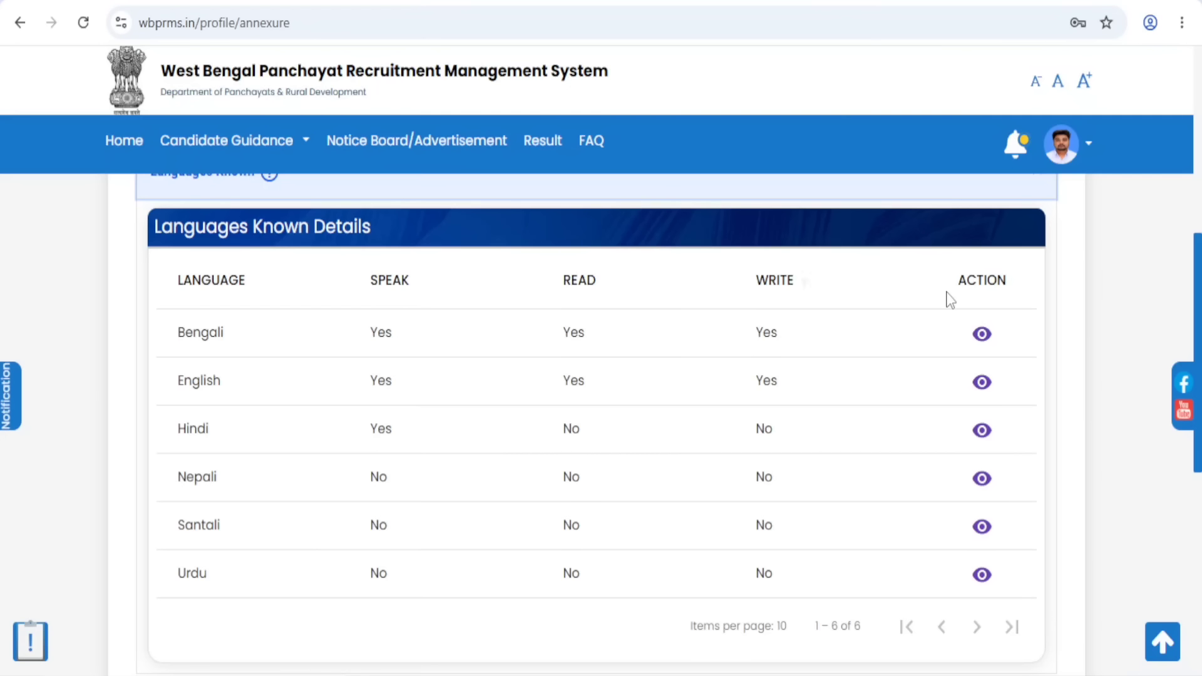
{"action": "left_click", "coordinate": [983, 335]}
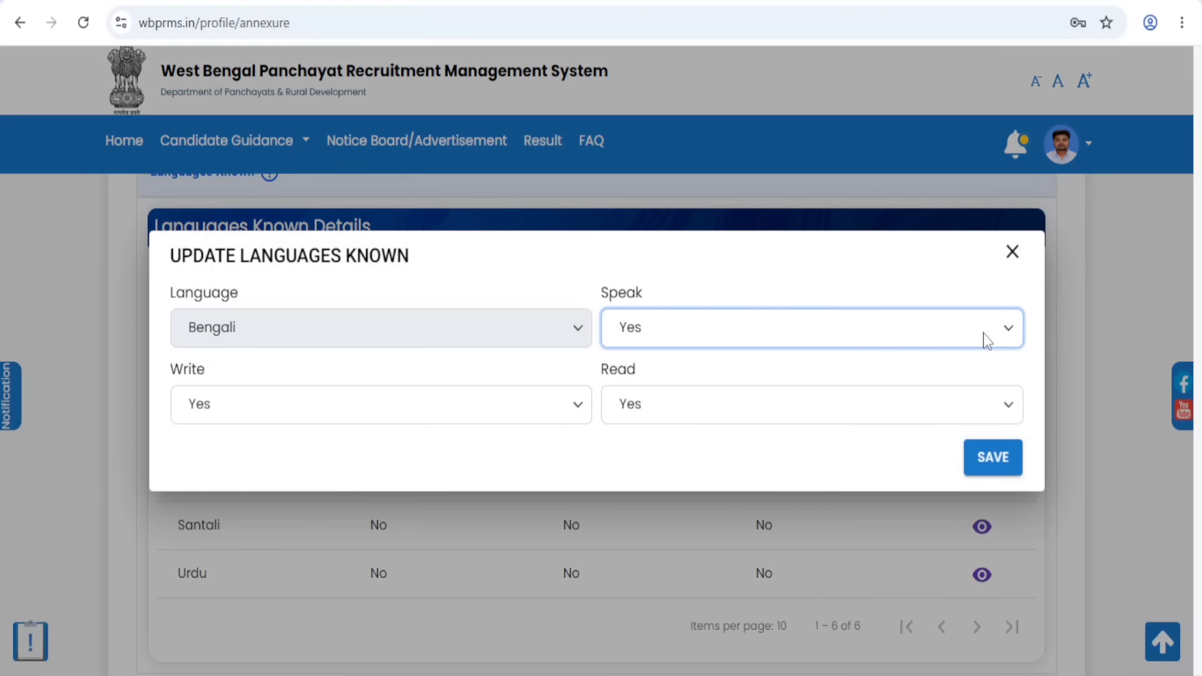
{"action": "left_click", "coordinate": [563, 404]}
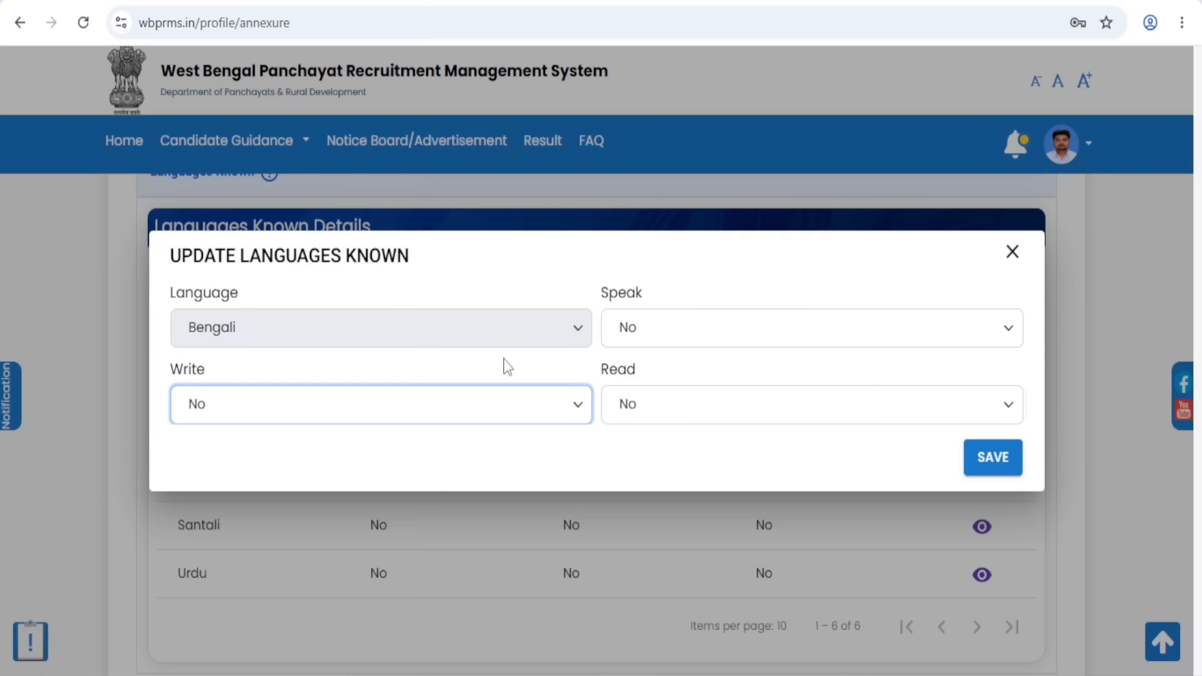
{"action": "left_click", "coordinate": [646, 329]}
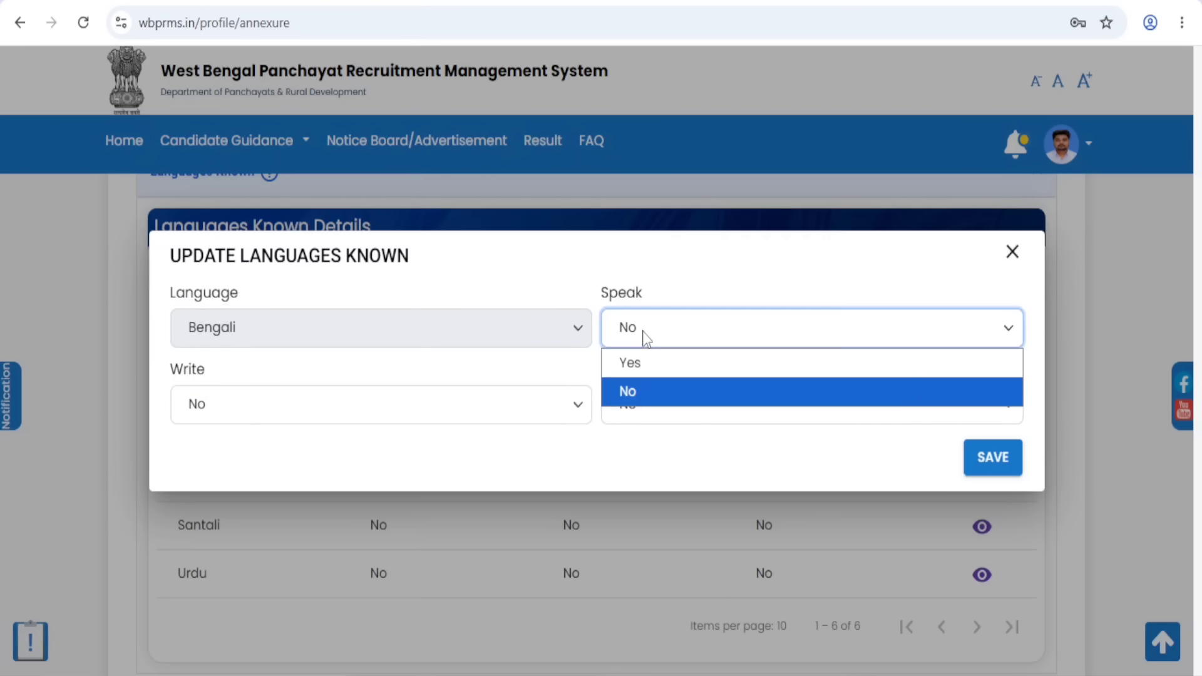
{"action": "left_click", "coordinate": [648, 368]}
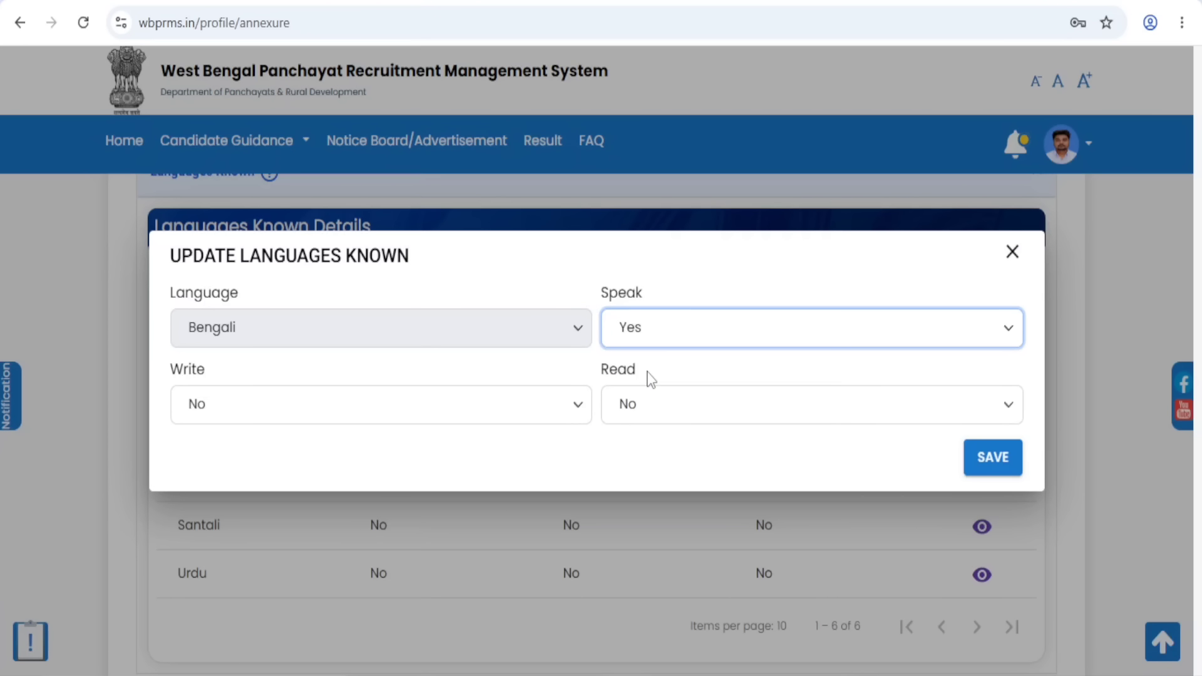
{"action": "left_click", "coordinate": [237, 403]}
{"action": "left_click", "coordinate": [236, 439]}
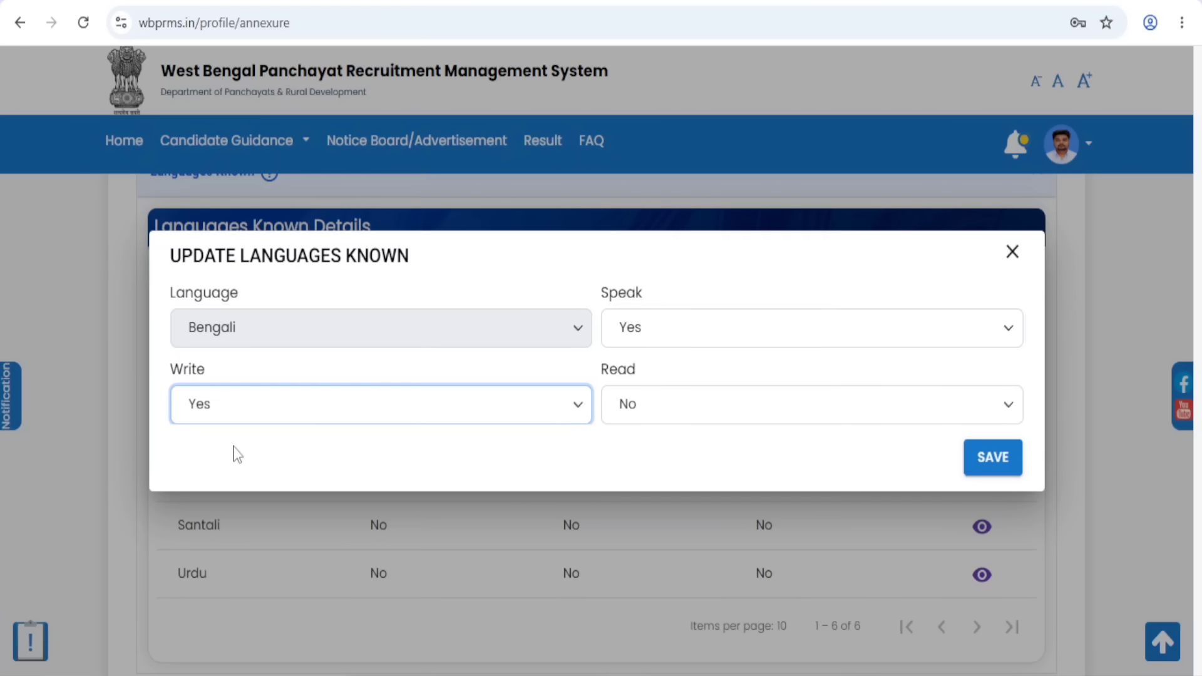
{"action": "left_click", "coordinate": [659, 412]}
{"action": "left_click", "coordinate": [655, 449]}
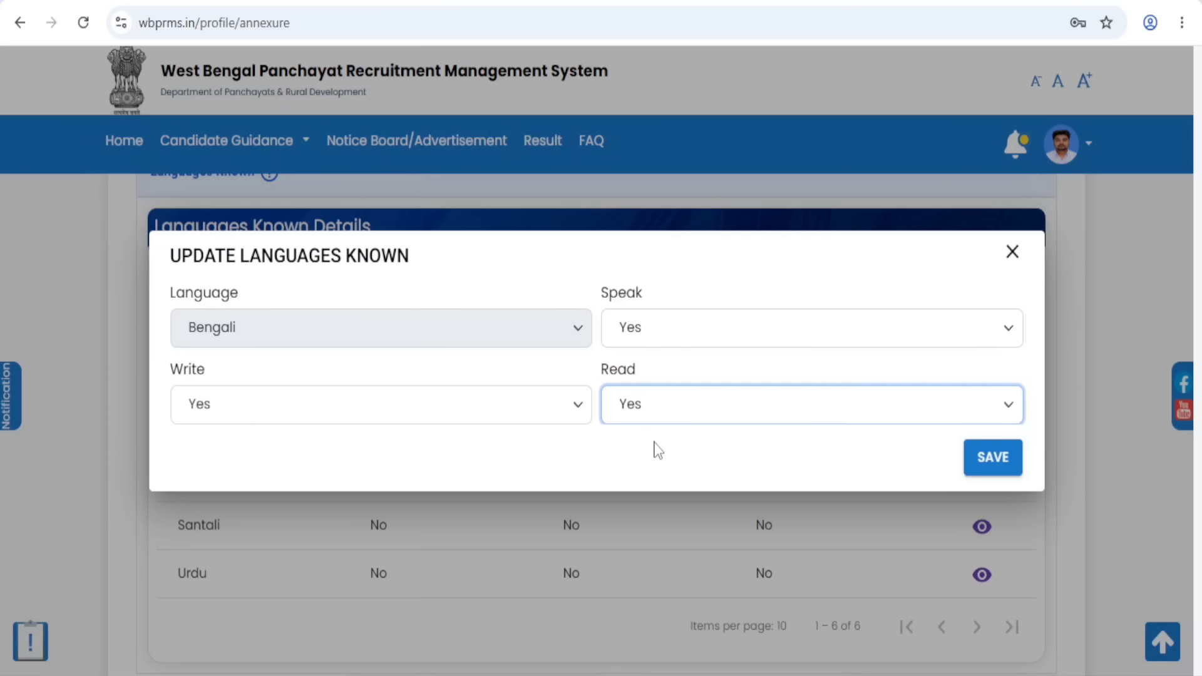
{"action": "left_click", "coordinate": [993, 460]}
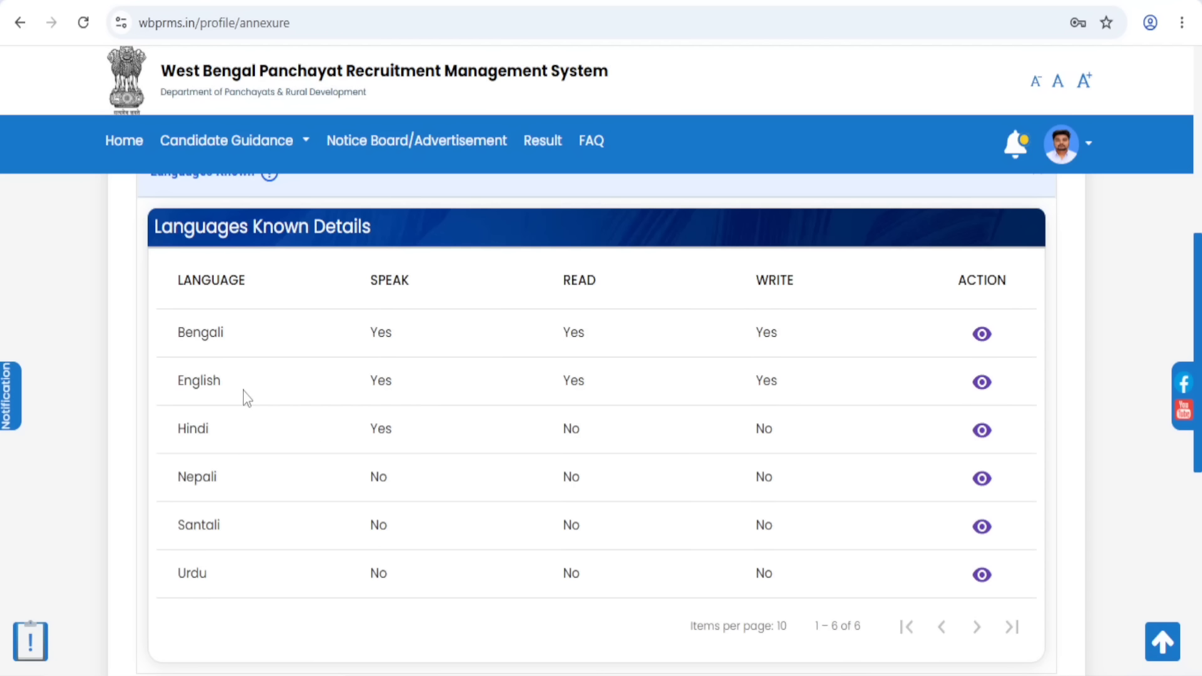
- Check the Speak, Write and Read settings of the English entry under Languages Known and close it unsaved
{"action": "left_click", "coordinate": [982, 389]}
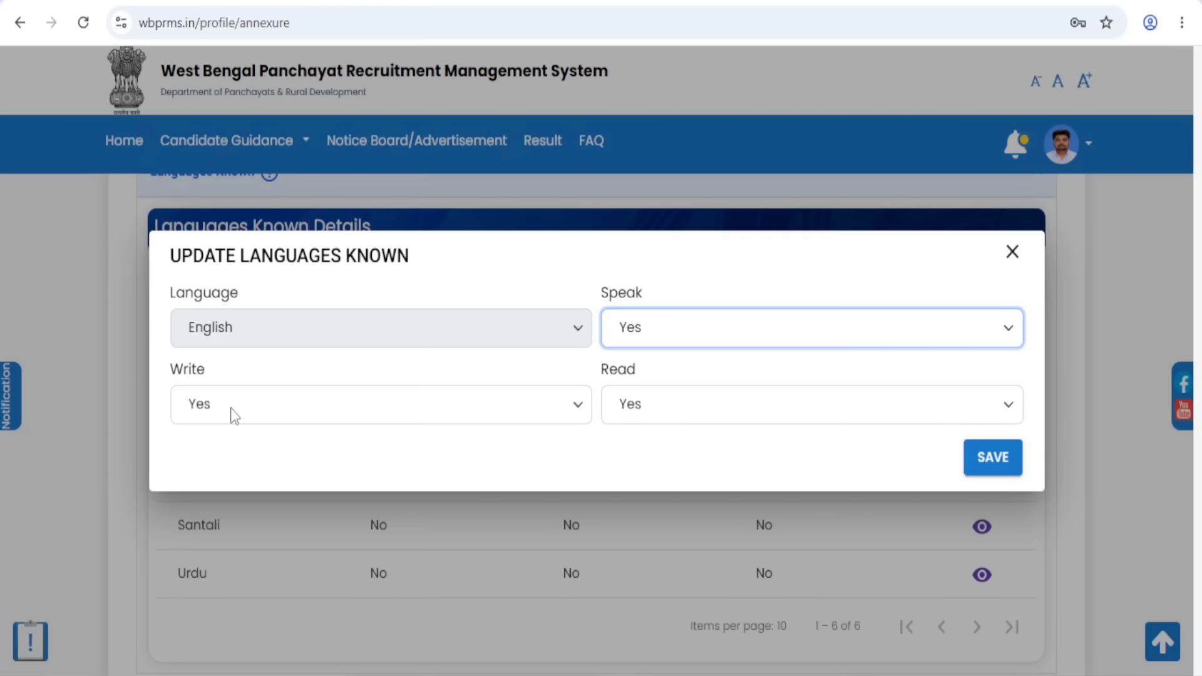
{"action": "left_click", "coordinate": [648, 408]}
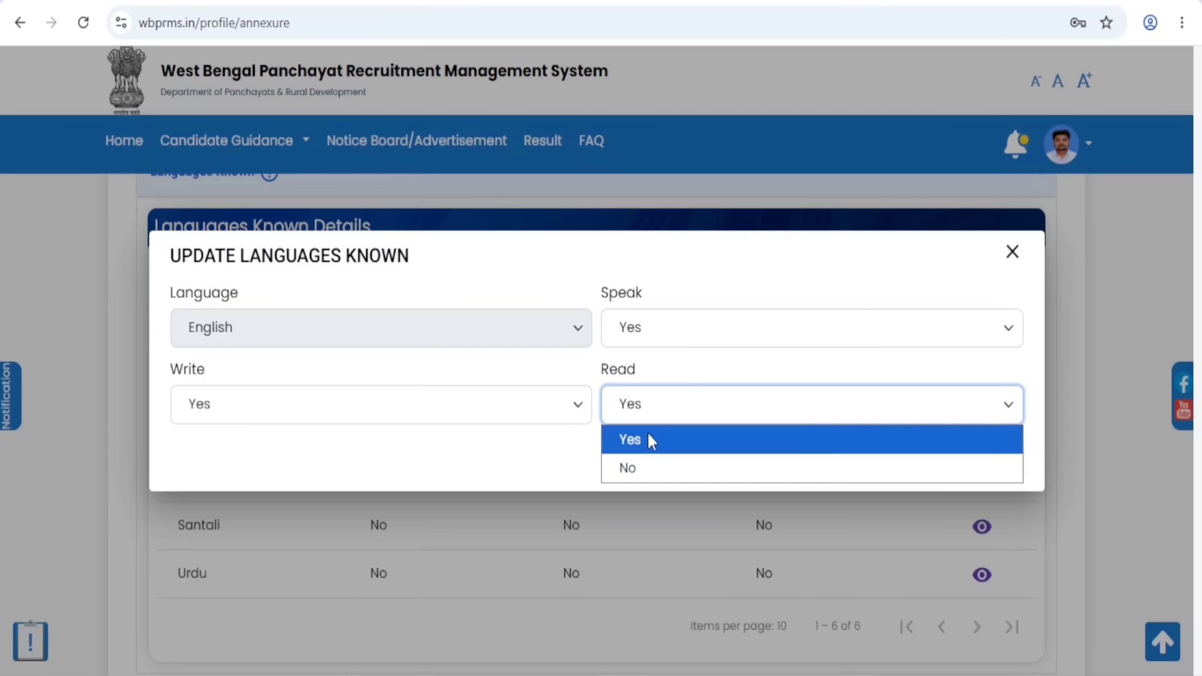
{"action": "left_click", "coordinate": [649, 442]}
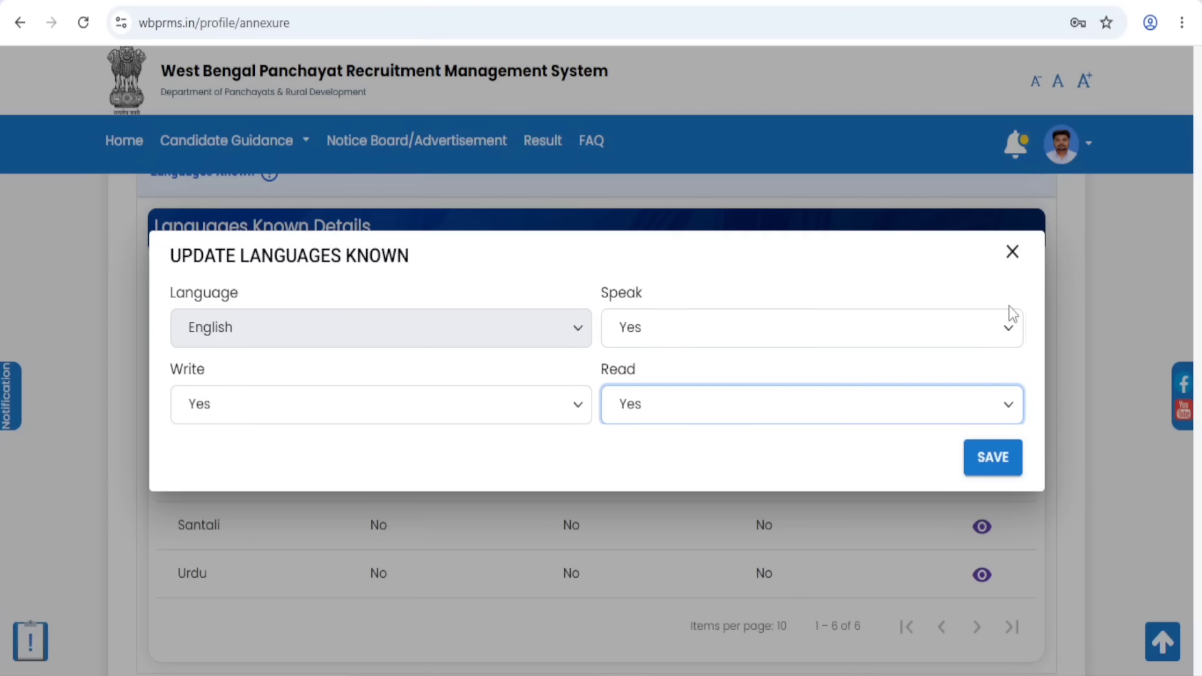
{"action": "left_click", "coordinate": [1013, 252]}
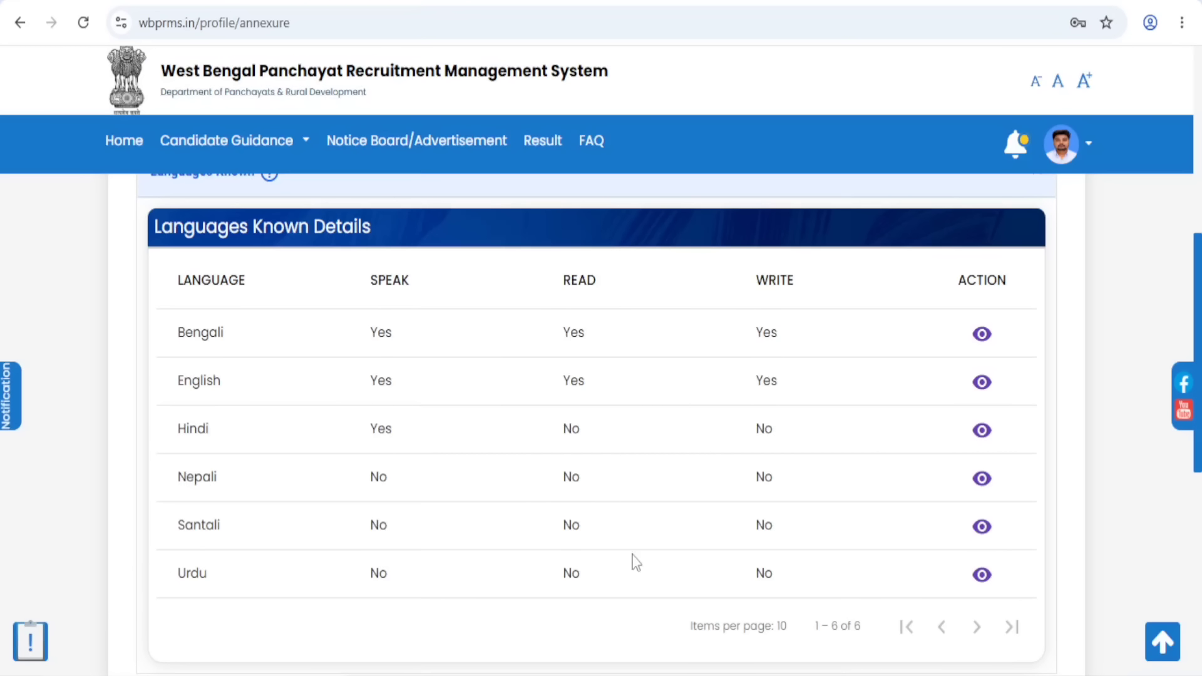
- Check the certificate choices in a new DOEACC Level/Other Post Graduate Diploma Certificates entry and close the form unsaved
{"action": "scroll", "coordinate": [570, 473], "scroll_direction": "down", "scroll_amount": 3}
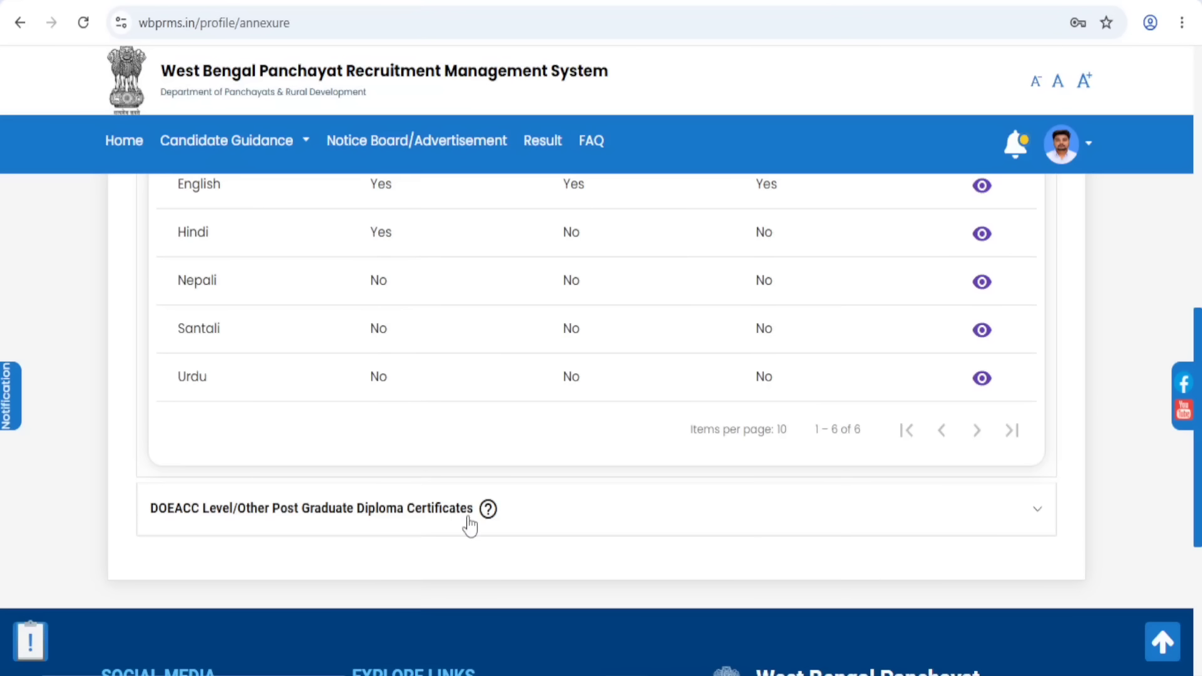
{"action": "left_click", "coordinate": [1036, 513]}
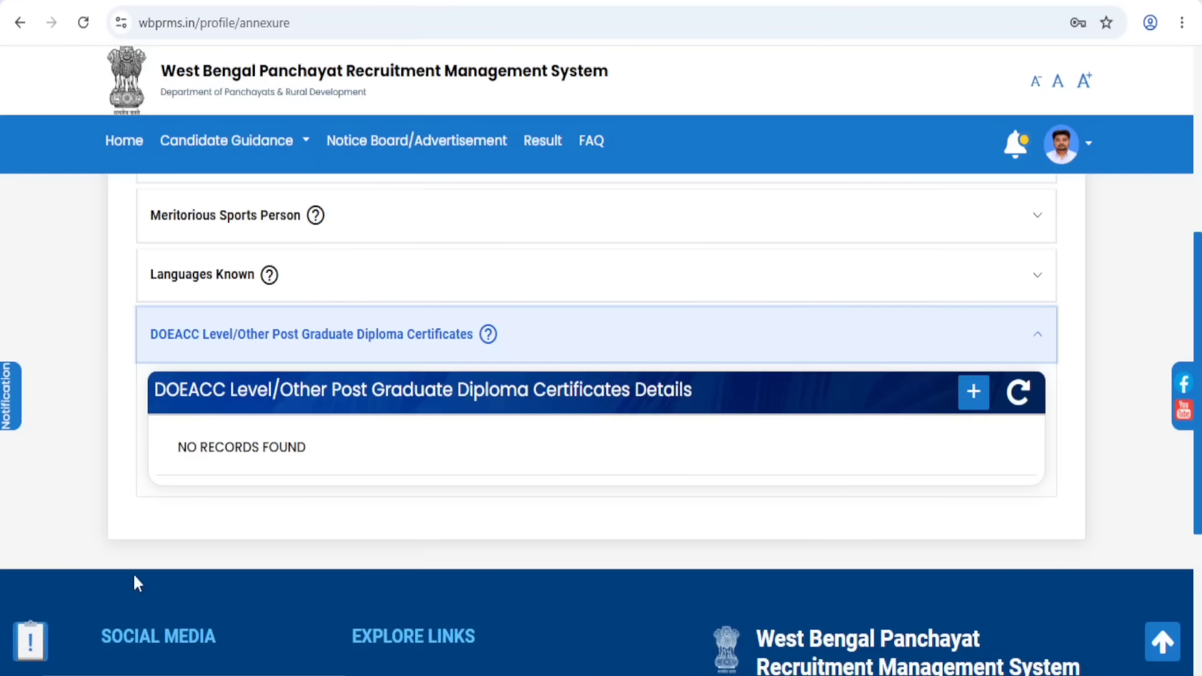
{"action": "left_click", "coordinate": [974, 393]}
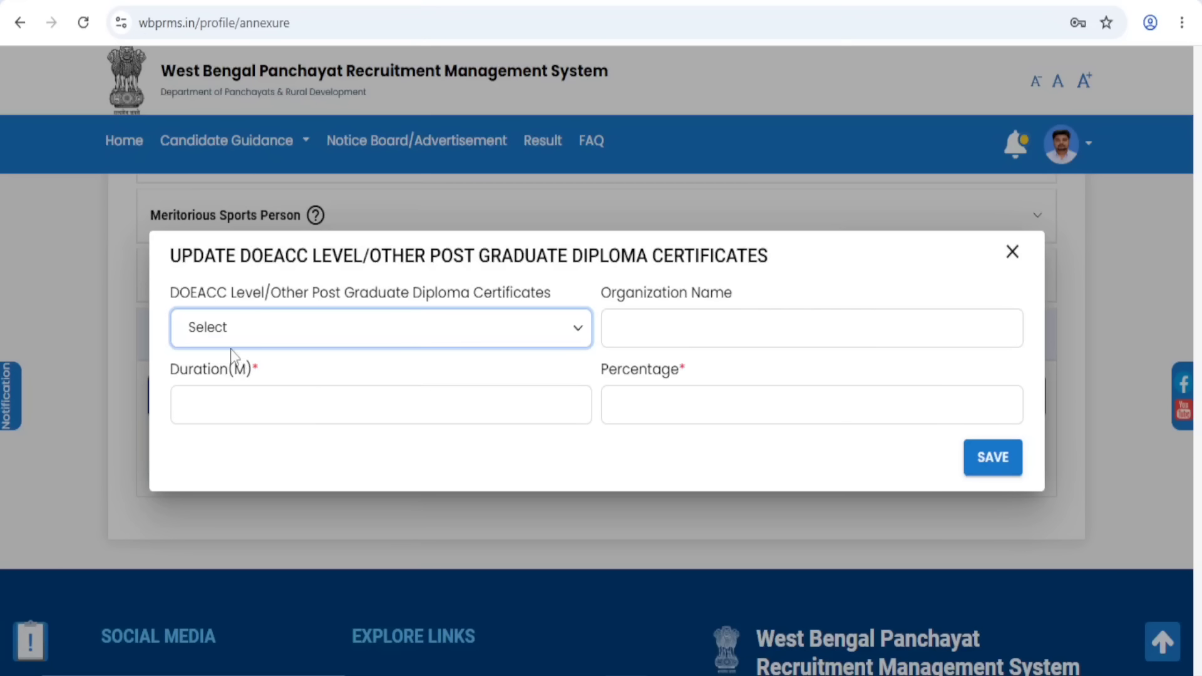
{"action": "left_click", "coordinate": [267, 322]}
{"action": "left_click", "coordinate": [315, 331]}
{"action": "left_click", "coordinate": [1015, 254]}
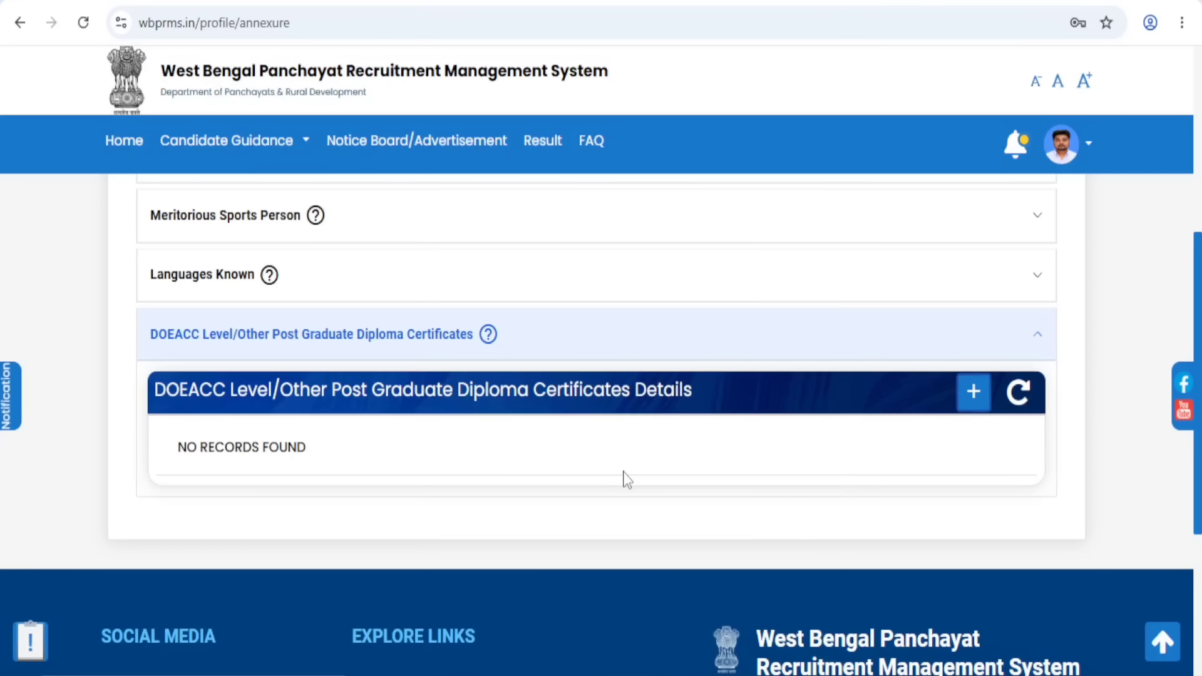
- Go to the profile's Uploads section and review the list of documents from the Voter Card to the Diploma Marksheet
{"action": "scroll", "coordinate": [846, 440], "scroll_direction": "up", "scroll_amount": 6}
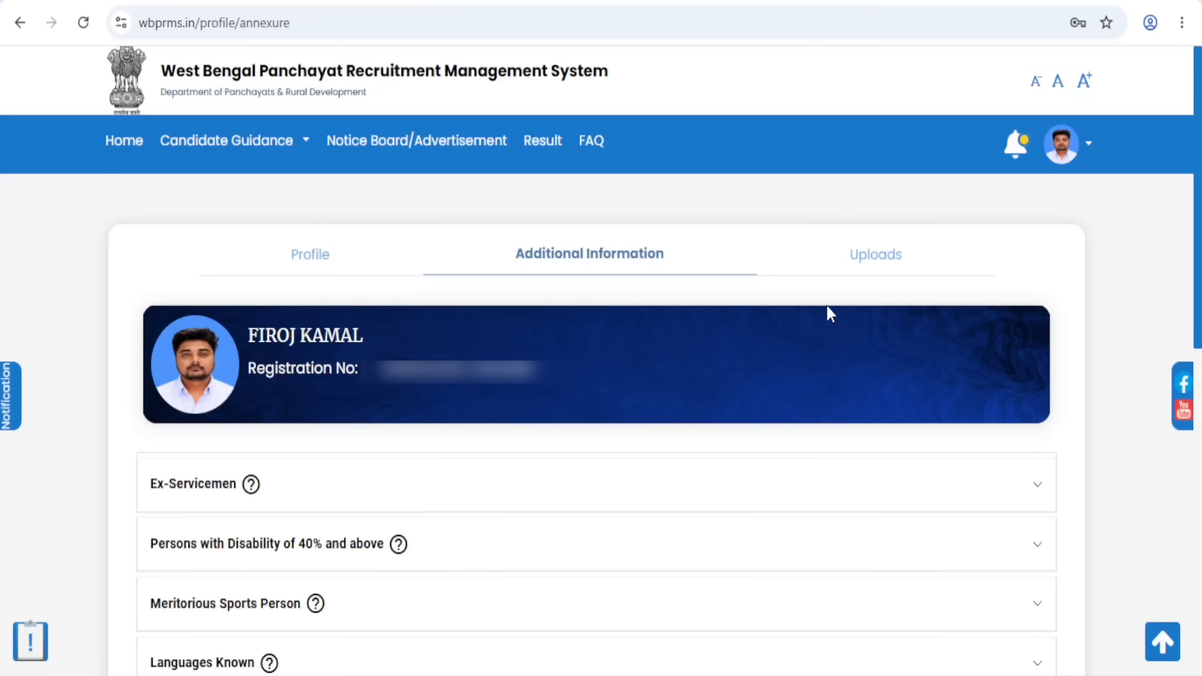
{"action": "left_click", "coordinate": [874, 268]}
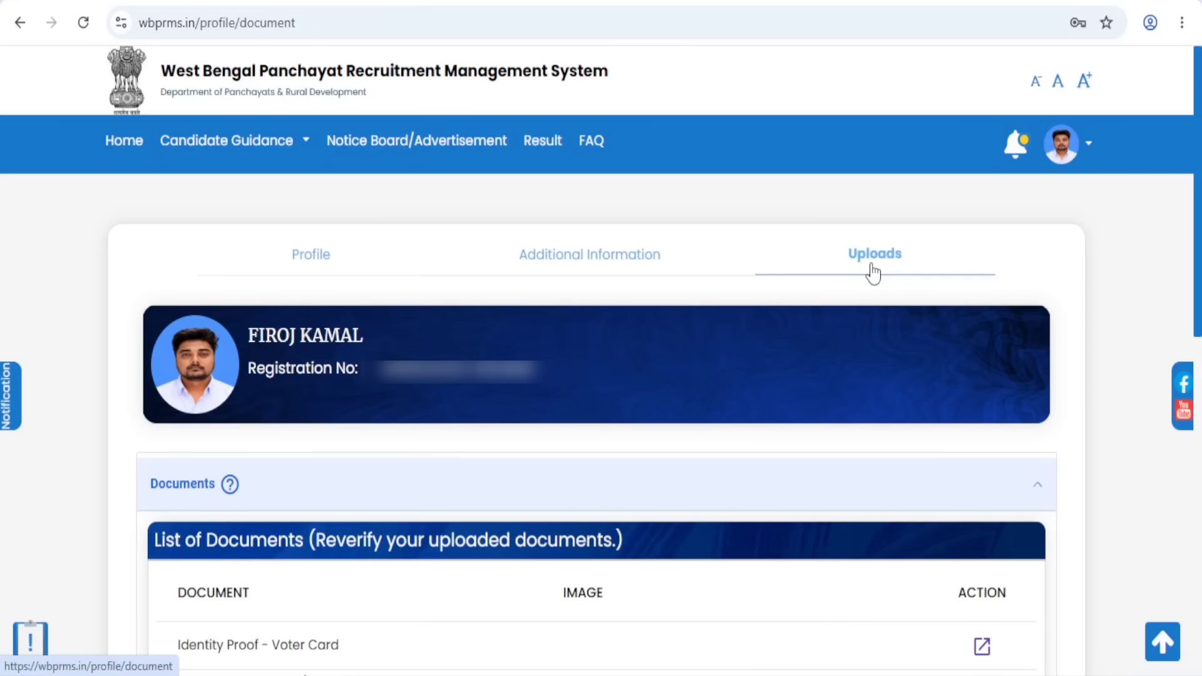
{"action": "left_click_drag", "start_coordinate": [1197, 109], "coordinate": [1198, 262]}
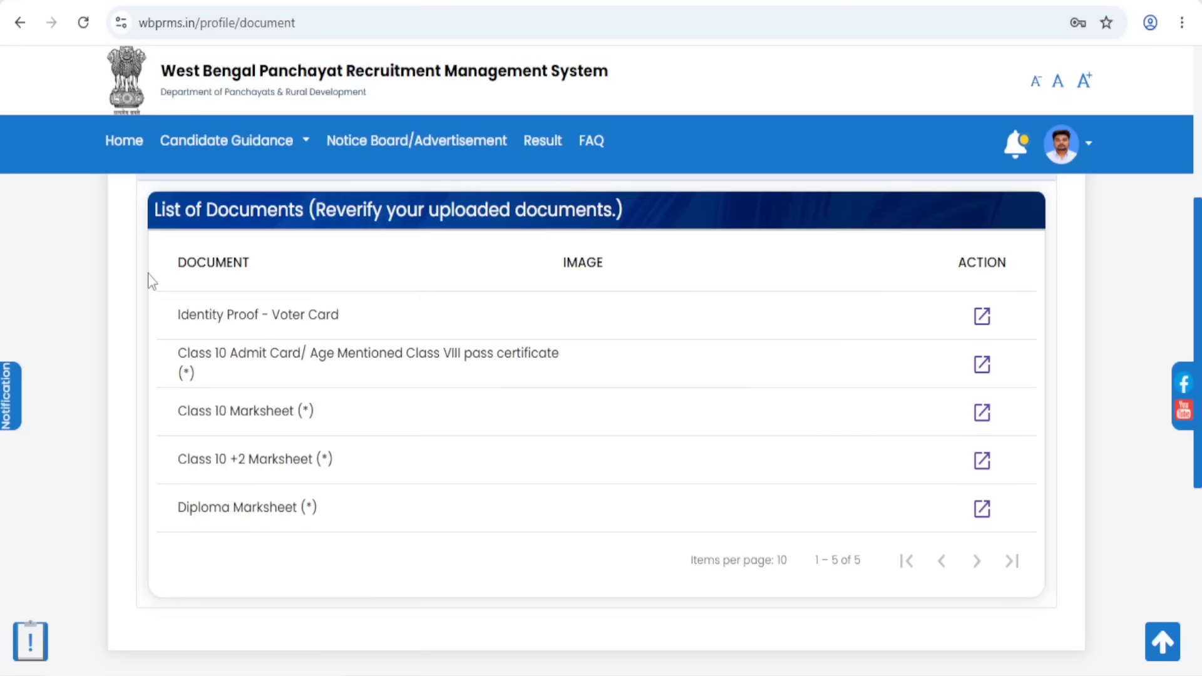
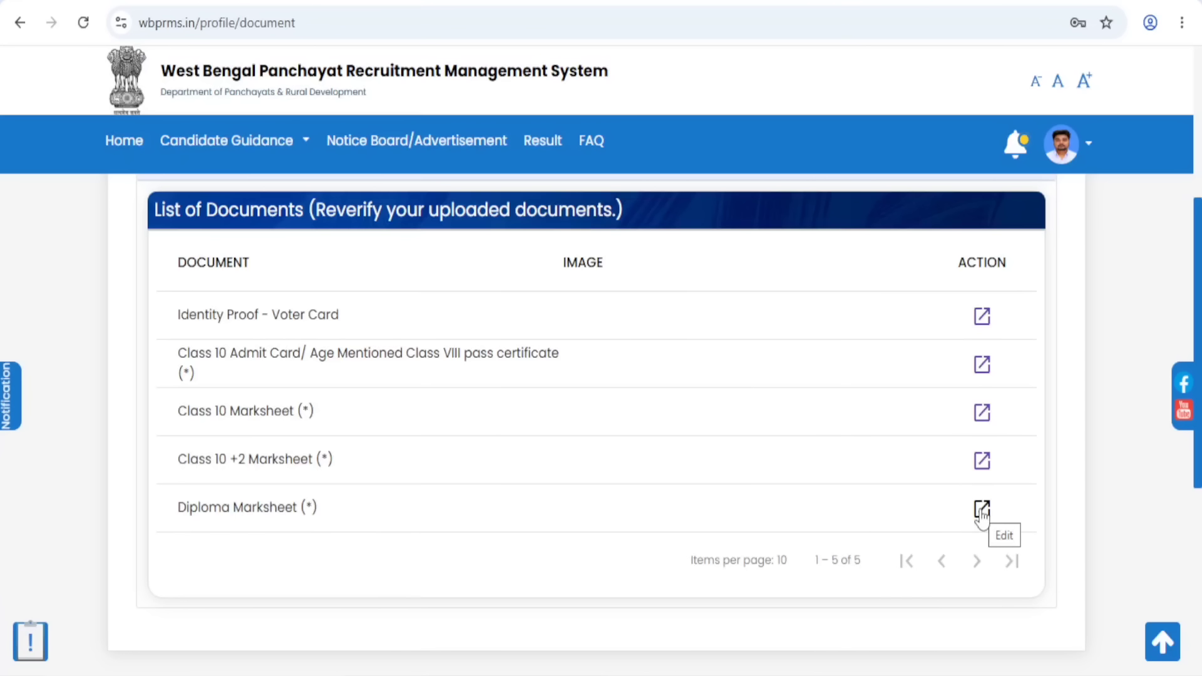
{"action": "left_click", "coordinate": [982, 508]}
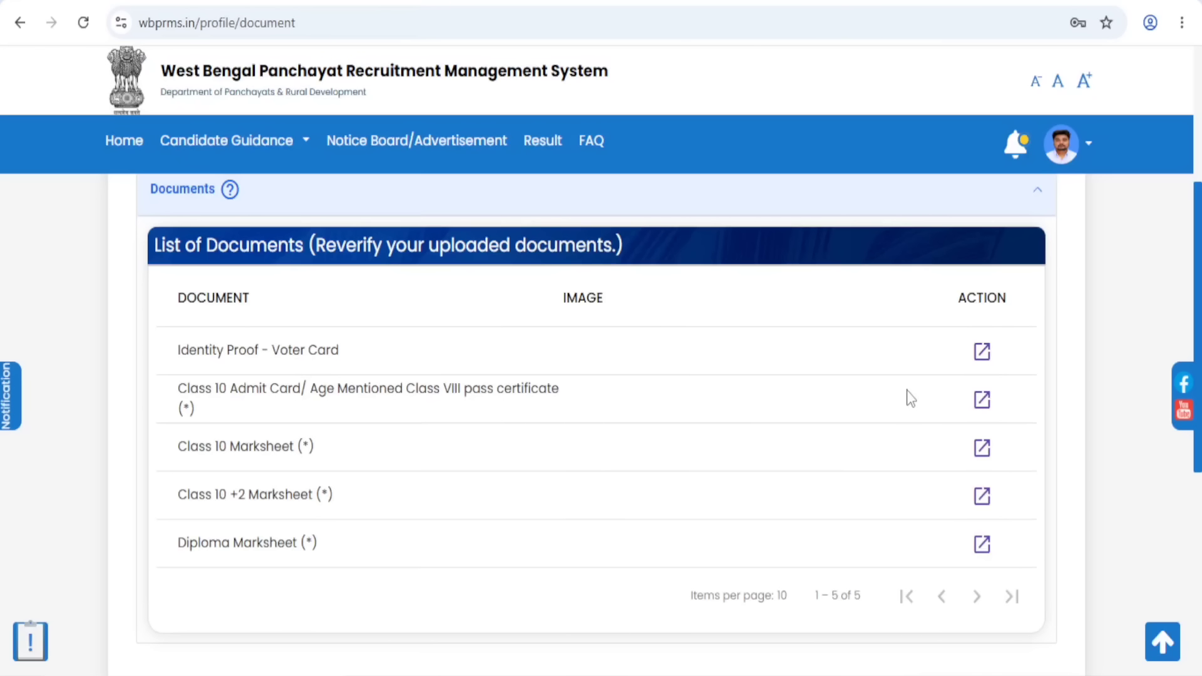
- Try attaching a file for the Voter Card identity proof, check the Class 10 Admit Card upload form, and close it without uploading
{"action": "left_click", "coordinate": [982, 352]}
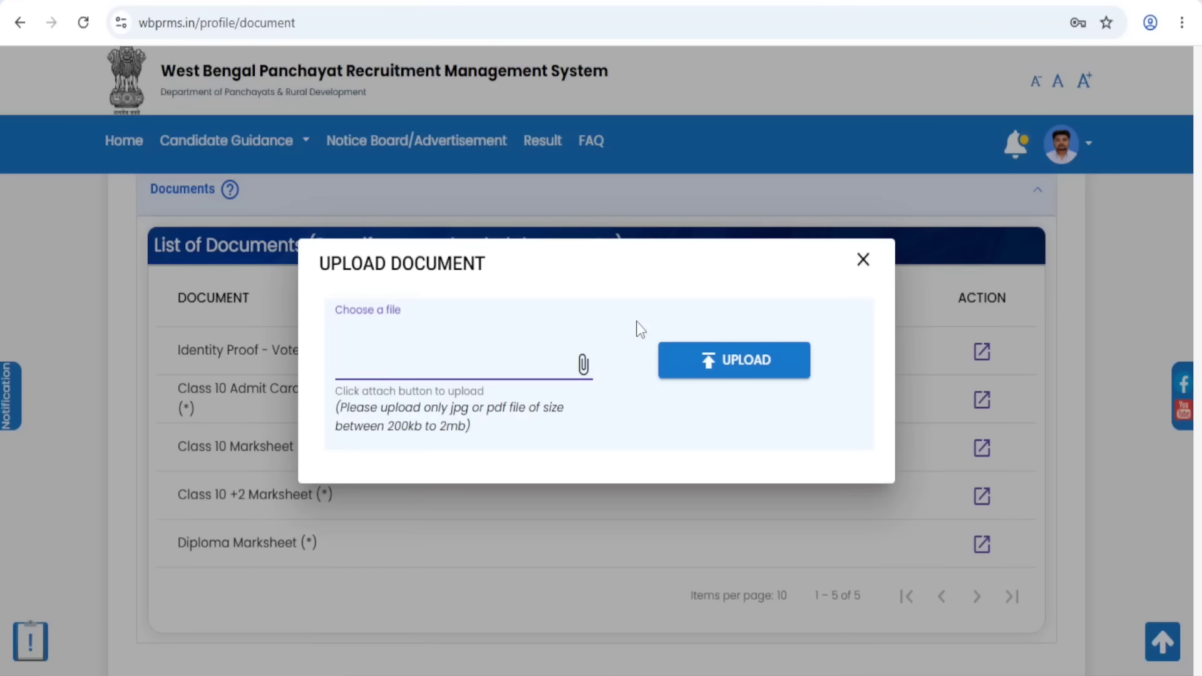
{"action": "left_click", "coordinate": [583, 364]}
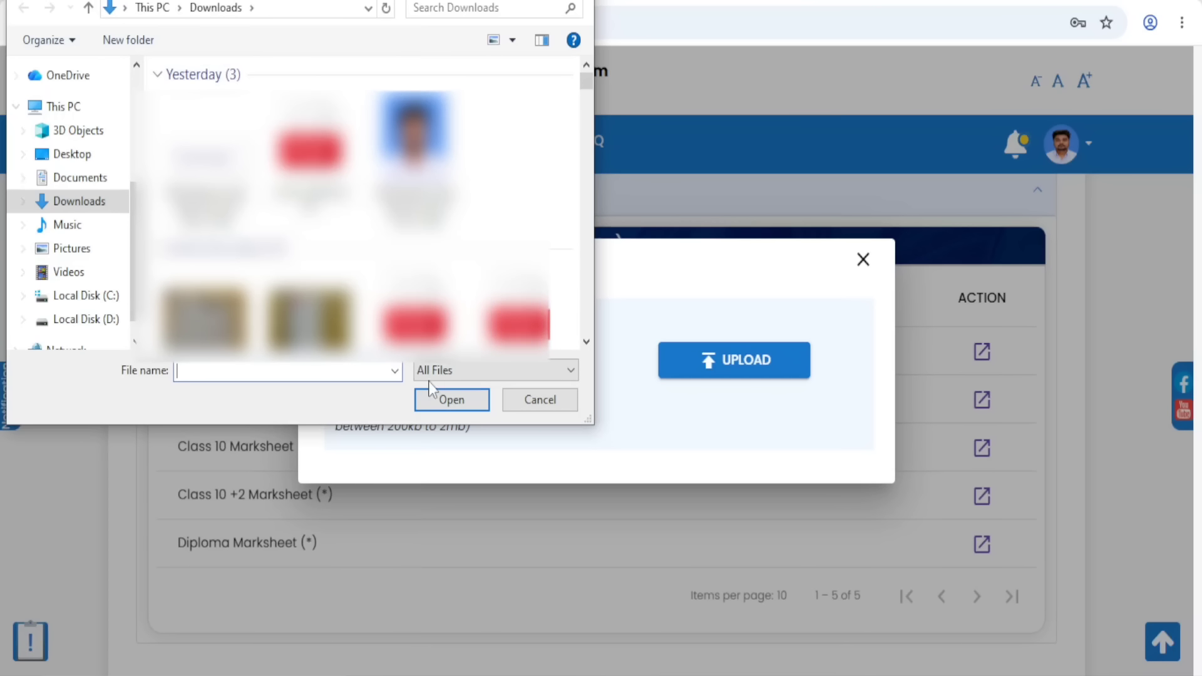
{"action": "left_click", "coordinate": [539, 405]}
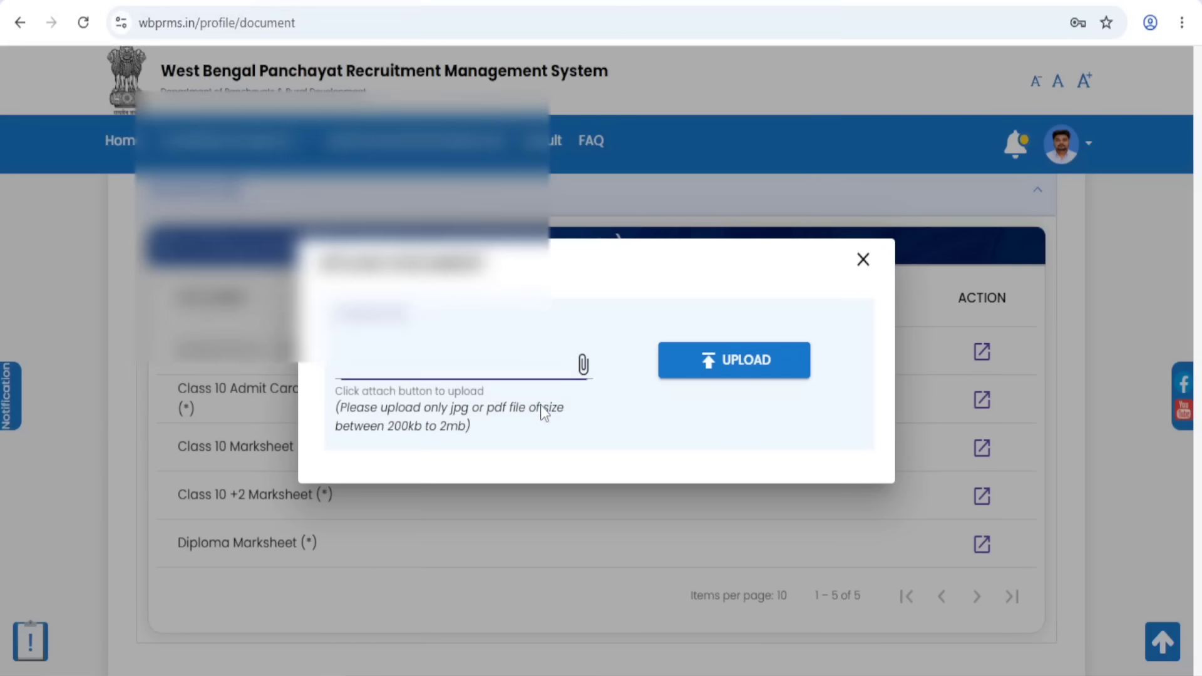
{"action": "left_click", "coordinate": [741, 371]}
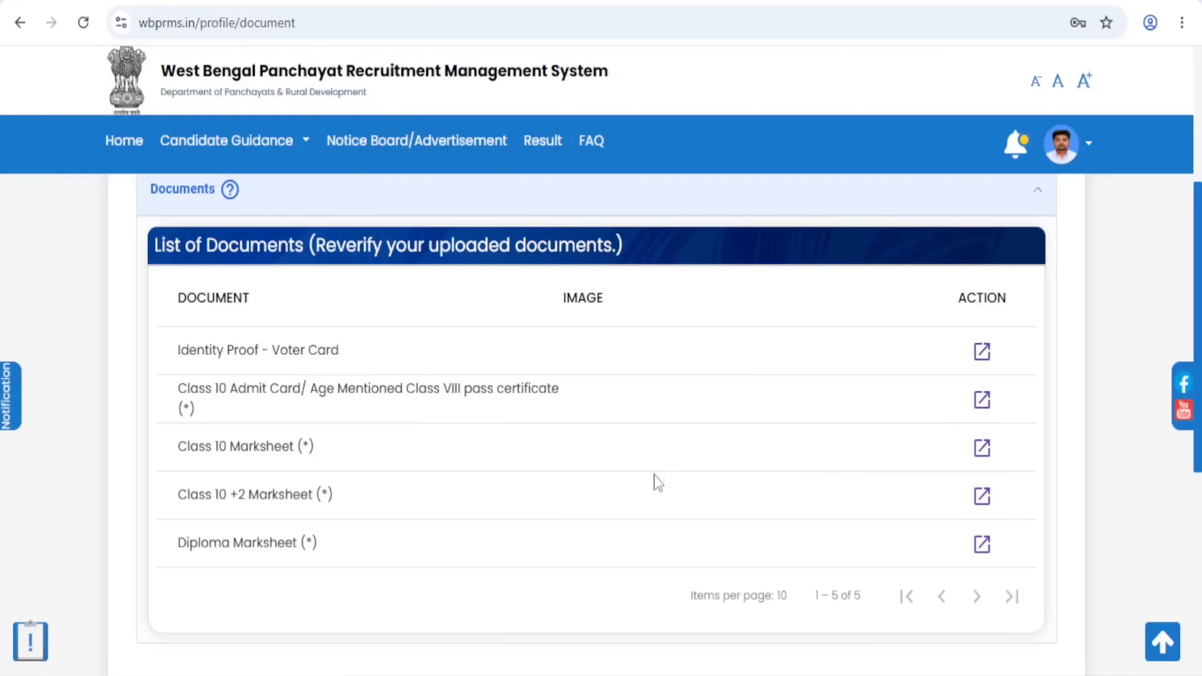
{"action": "left_click", "coordinate": [982, 401]}
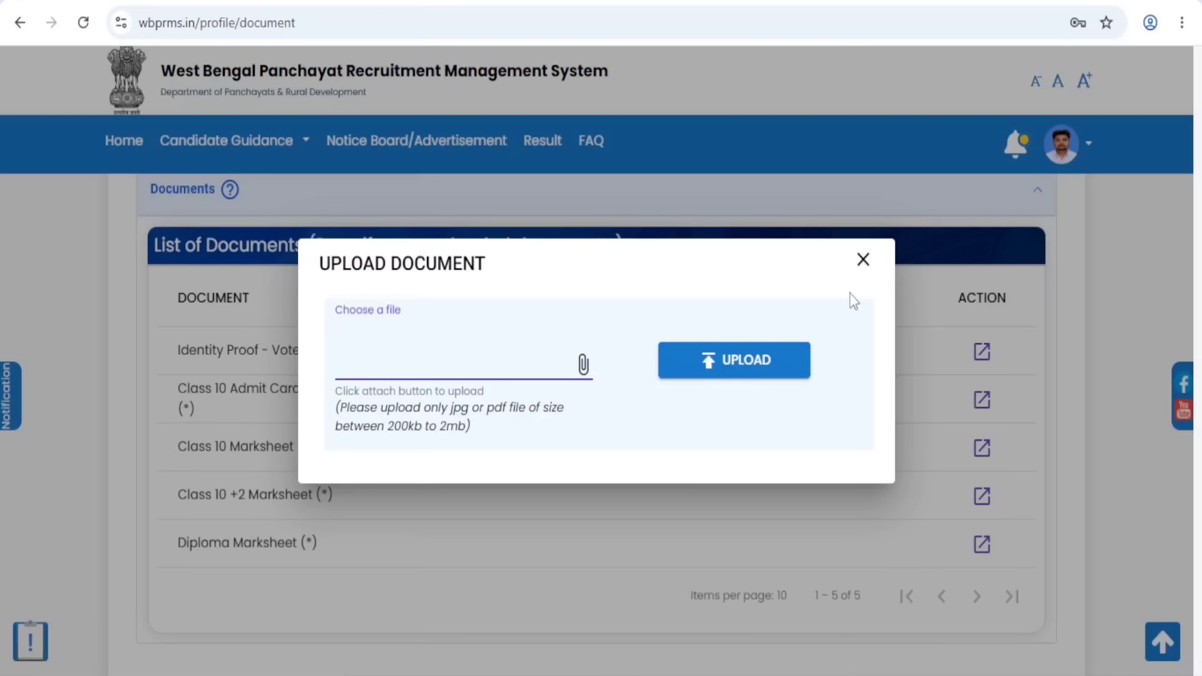
{"action": "left_click", "coordinate": [862, 260]}
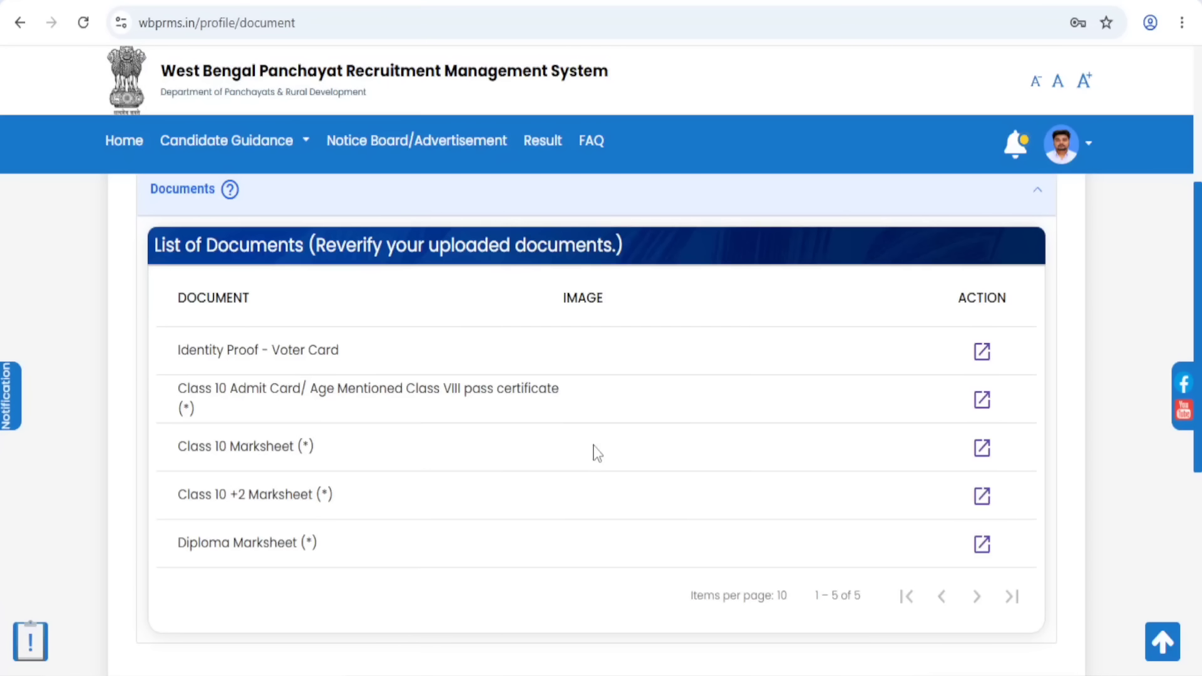
- View the portal's Notice Board/Advertisement and Result pages
{"action": "scroll", "coordinate": [597, 452], "scroll_direction": "up", "scroll_amount": 5}
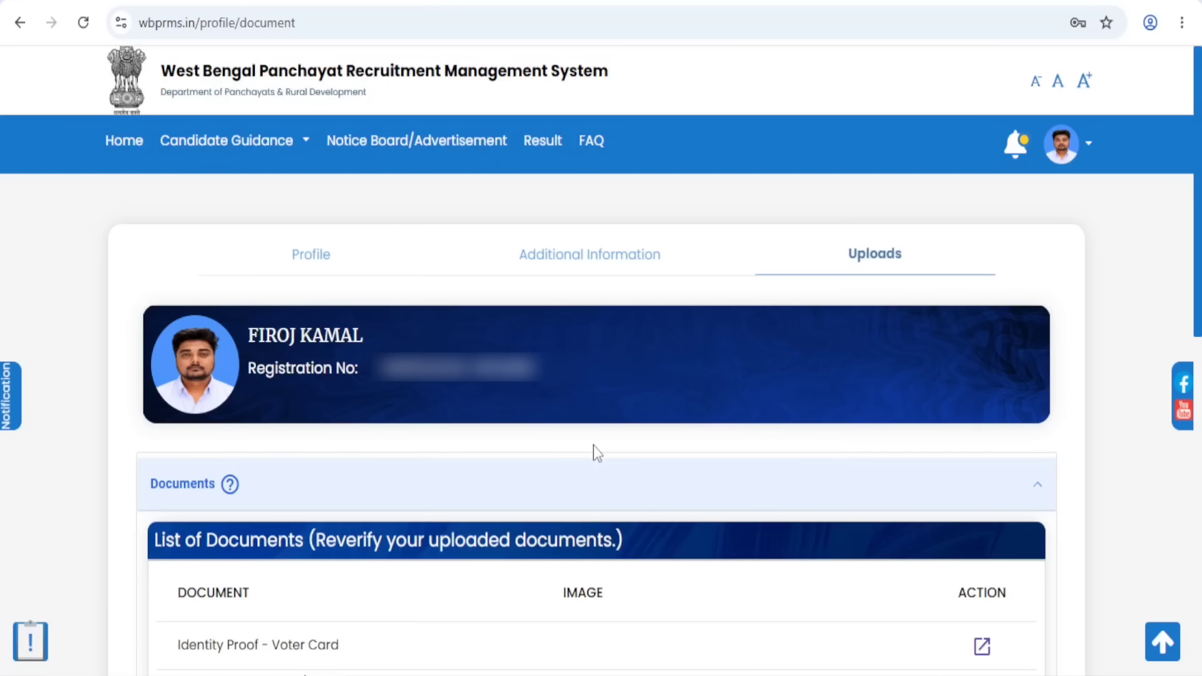
{"action": "left_click", "coordinate": [404, 140]}
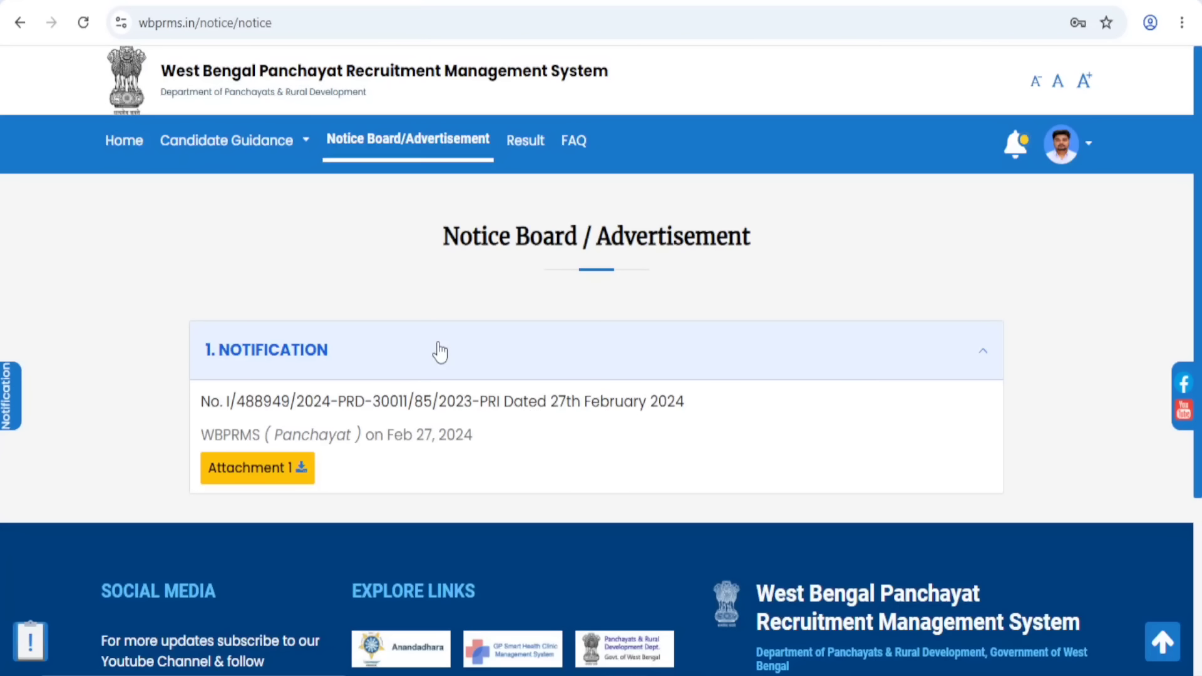
{"action": "left_click", "coordinate": [532, 146]}
- Search Google for 11zon in a new browser tab and open its Compress Image tool
{"action": "key", "text": "ctrl+t"}
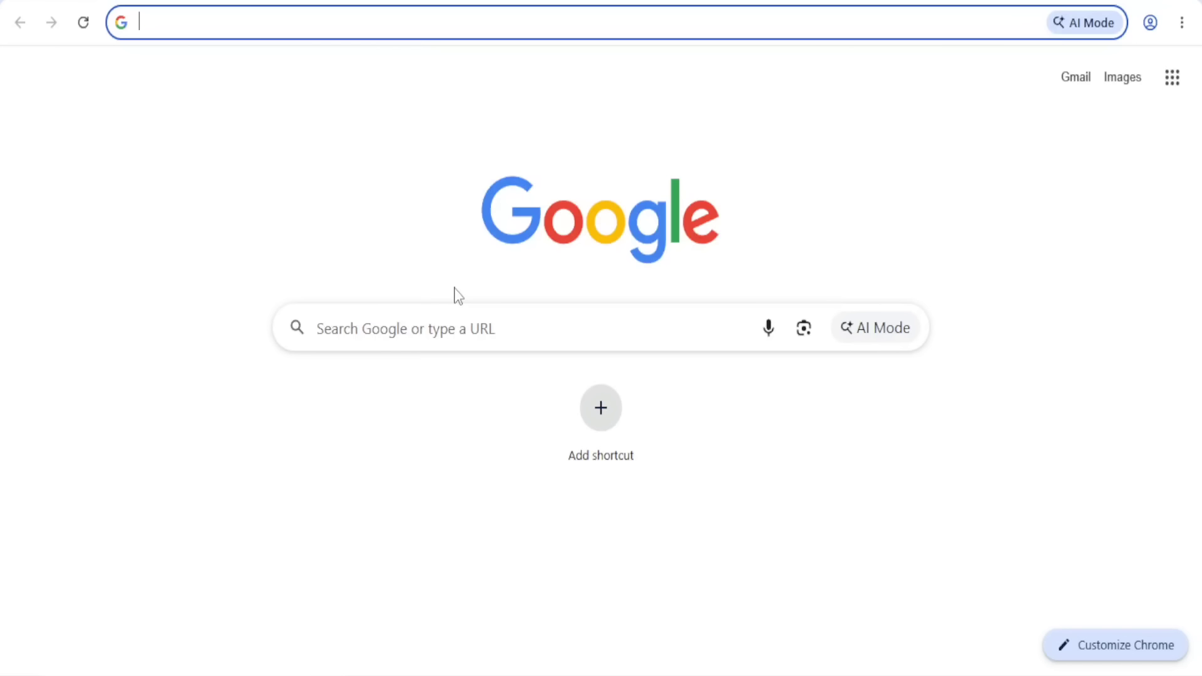
{"action": "left_click", "coordinate": [402, 330]}
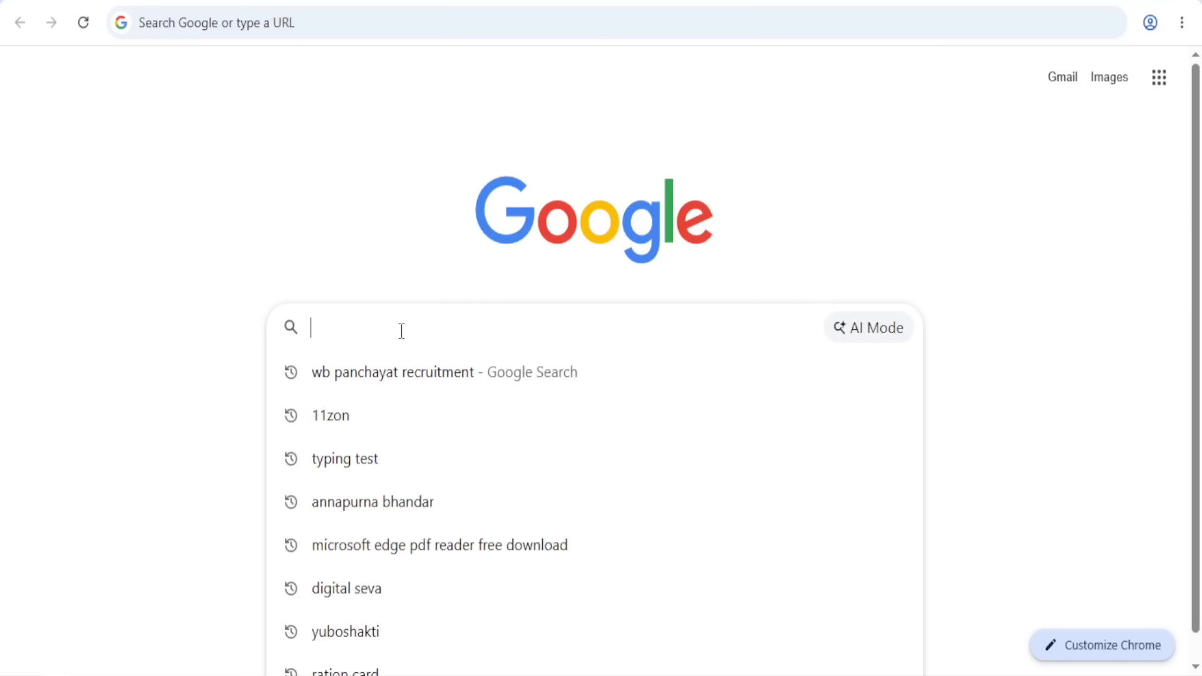
{"action": "left_click", "coordinate": [324, 420]}
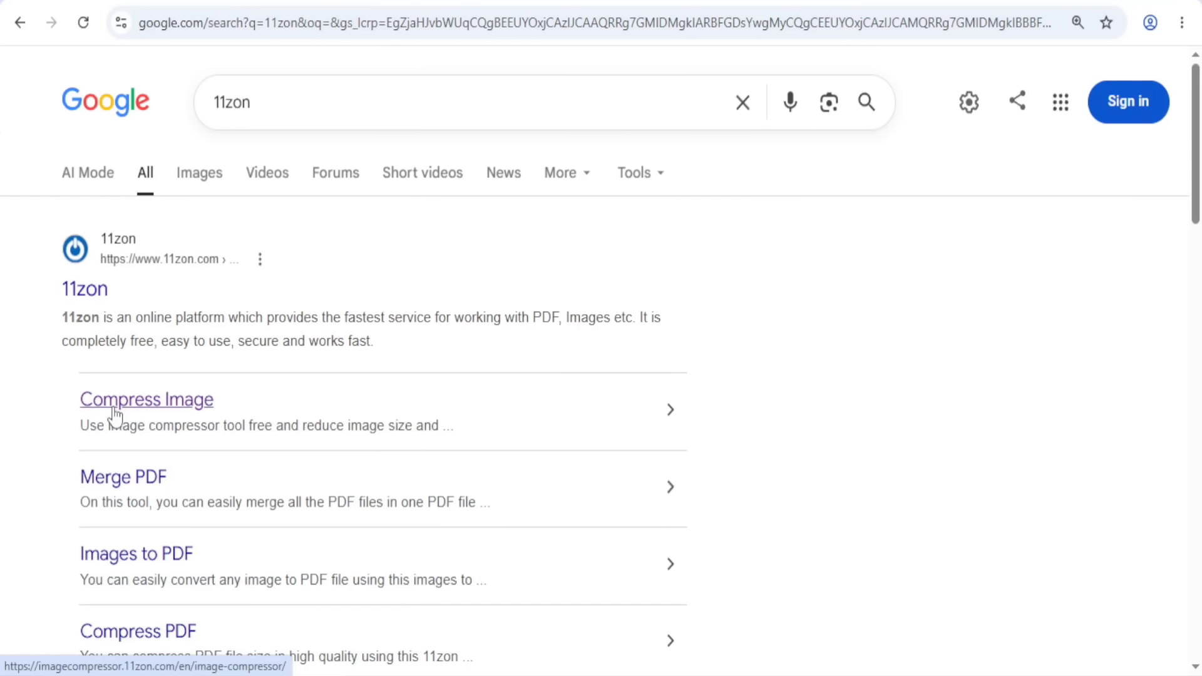
{"action": "scroll", "coordinate": [195, 418], "scroll_direction": "down", "scroll_amount": 2}
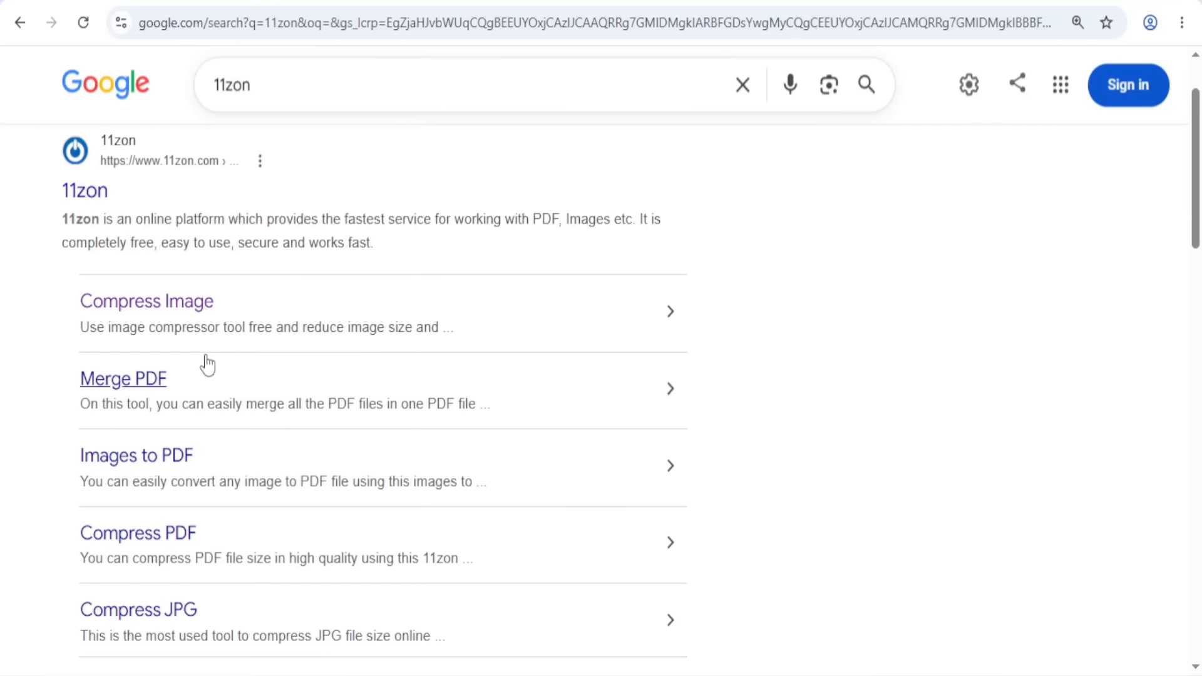
{"action": "left_click", "coordinate": [181, 313]}
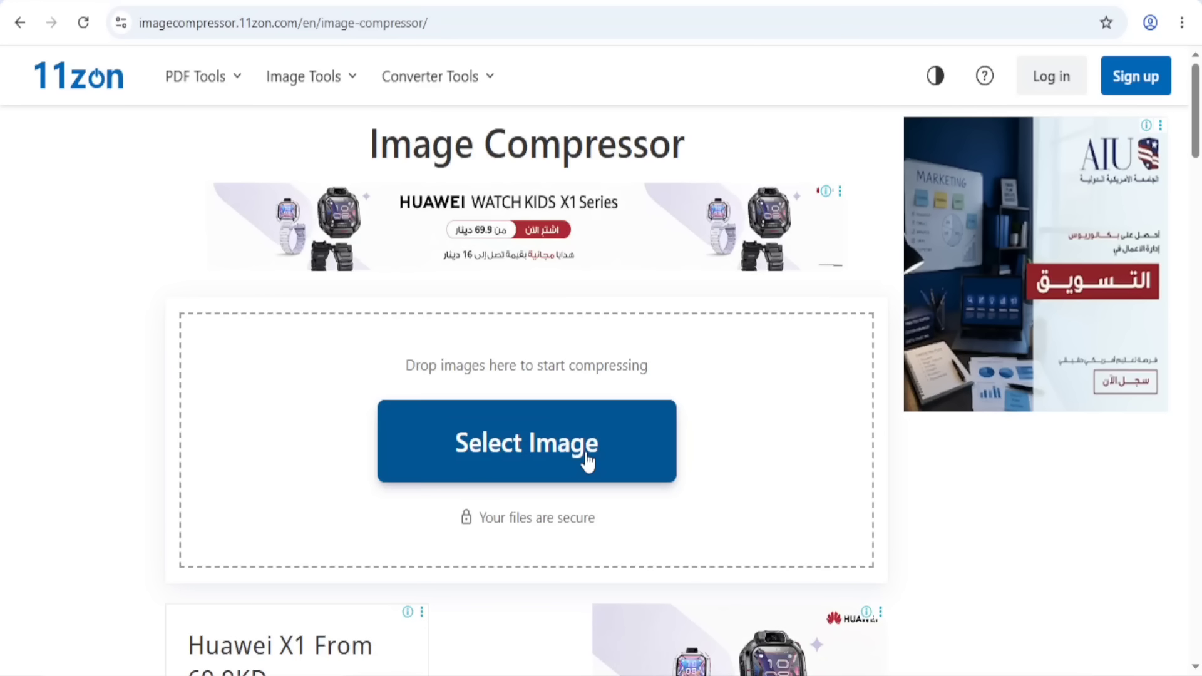
- Load the Voter Card 1 image from Downloads into the image compressor and set the compression level to 86%
{"action": "left_click", "coordinate": [501, 450]}
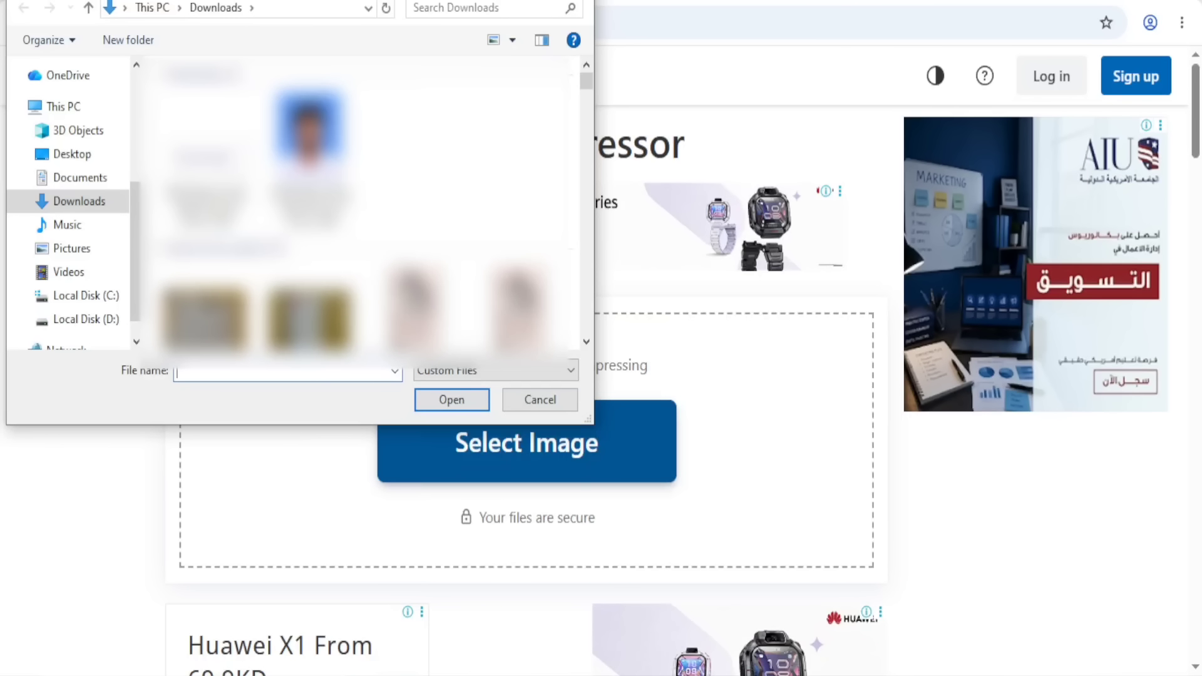
{"action": "left_click", "coordinate": [415, 310]}
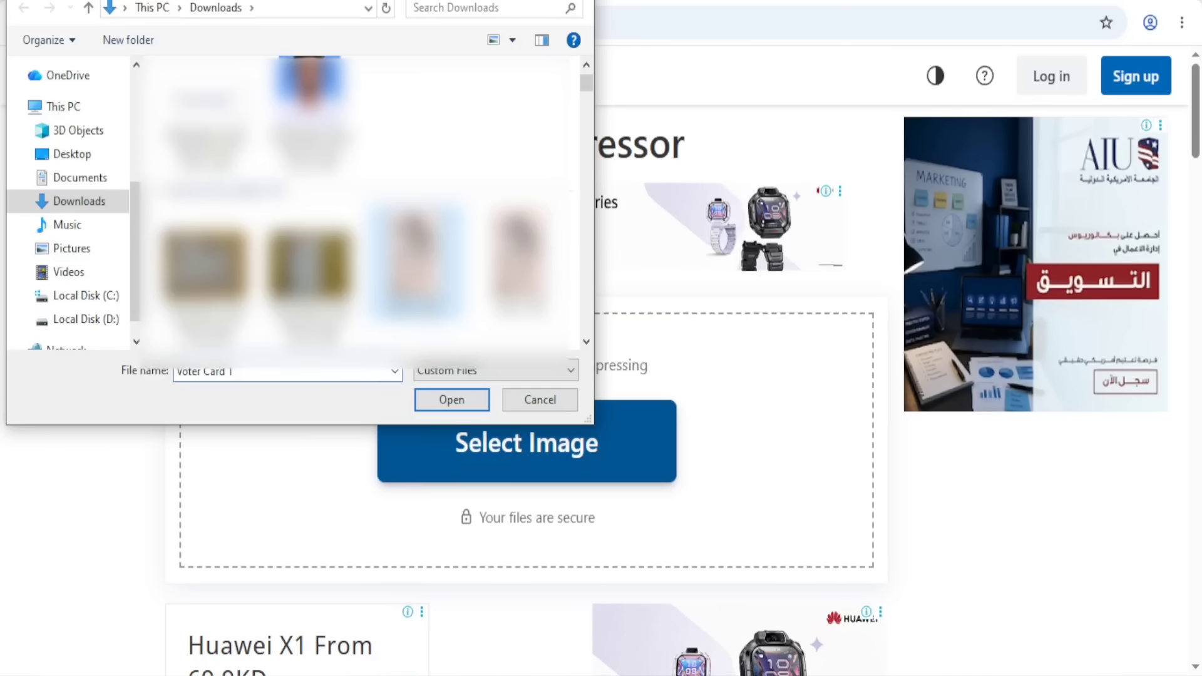
{"action": "left_click", "coordinate": [452, 400]}
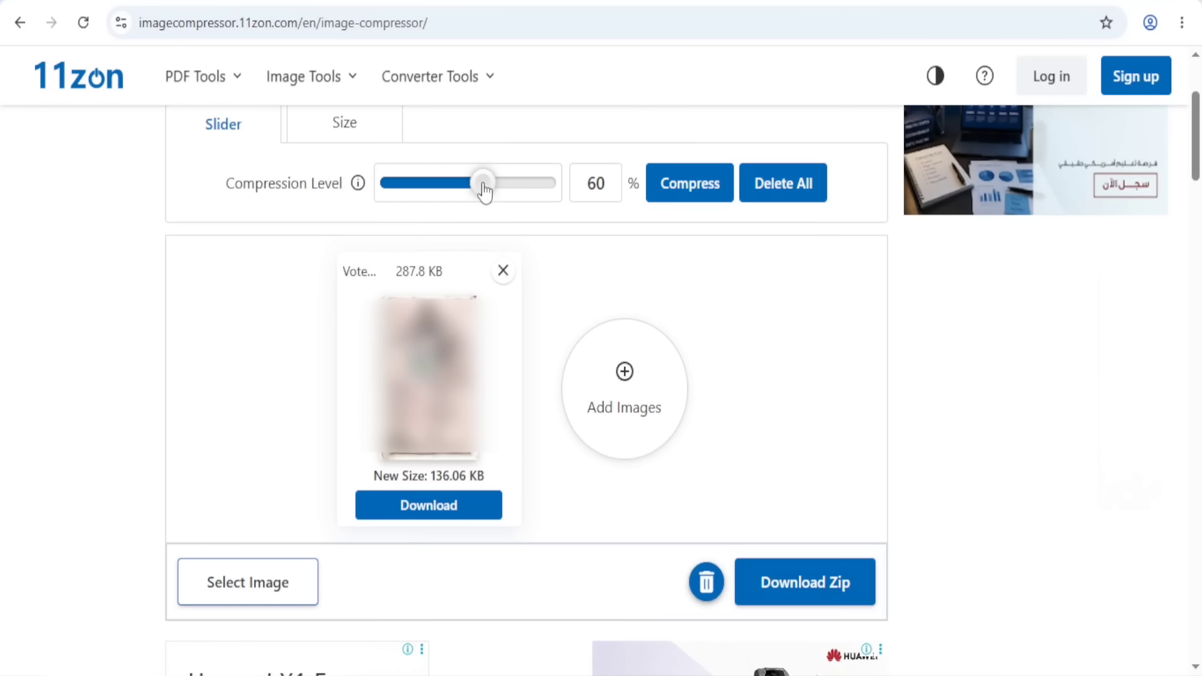
{"action": "left_click_drag", "start_coordinate": [484, 191], "coordinate": [527, 192]}
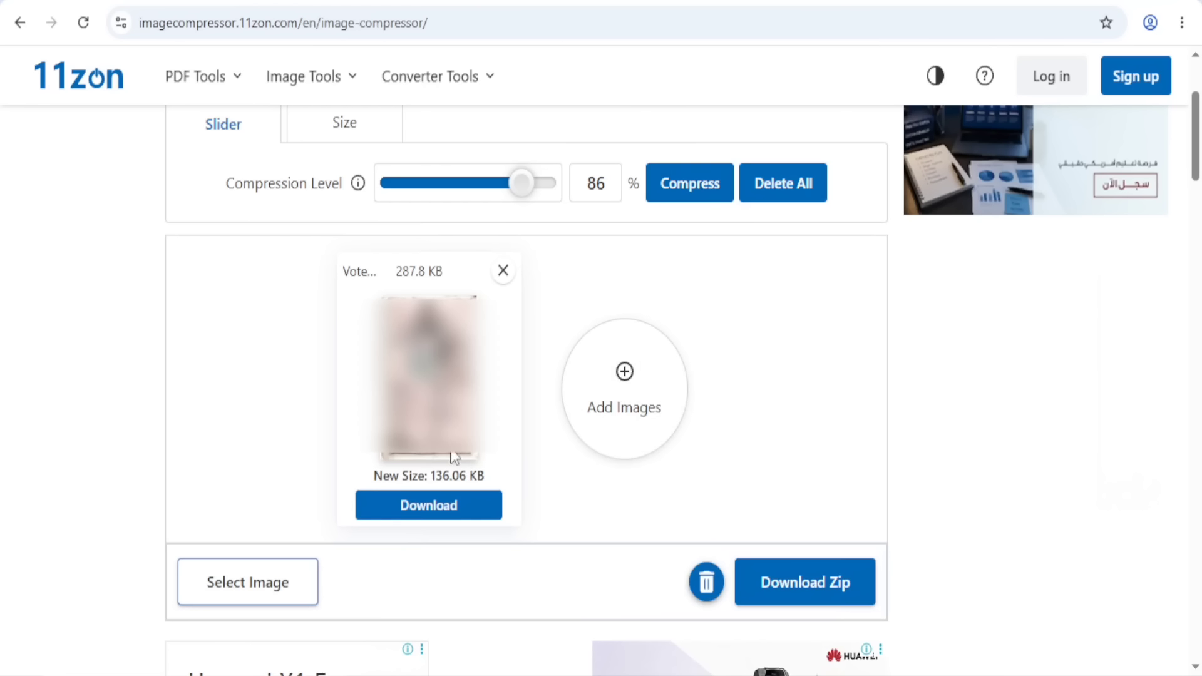